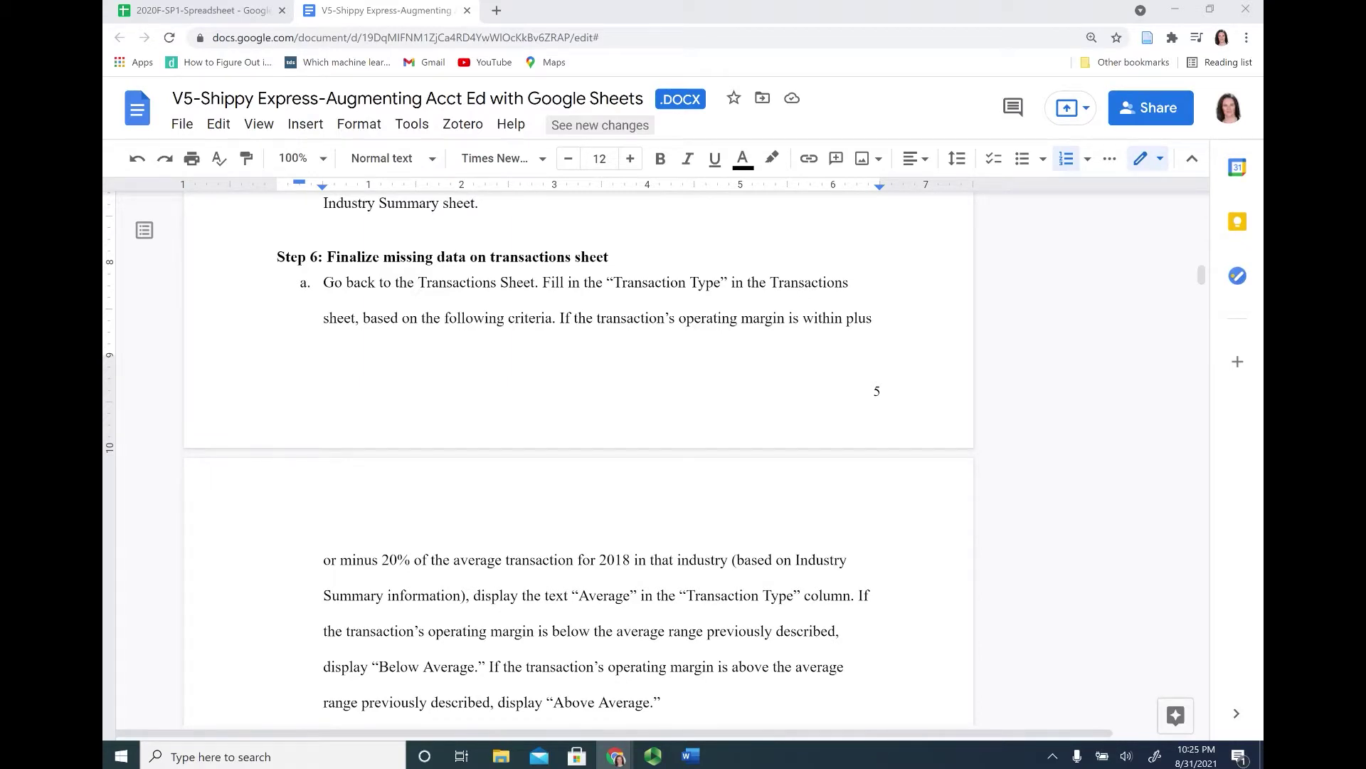
Read the Step 6 instructions on the criteria for filling in the Transaction Type column.
left_click(430, 293)
triple_click(430, 292)
left_click_drag(897, 338, 866, 506)
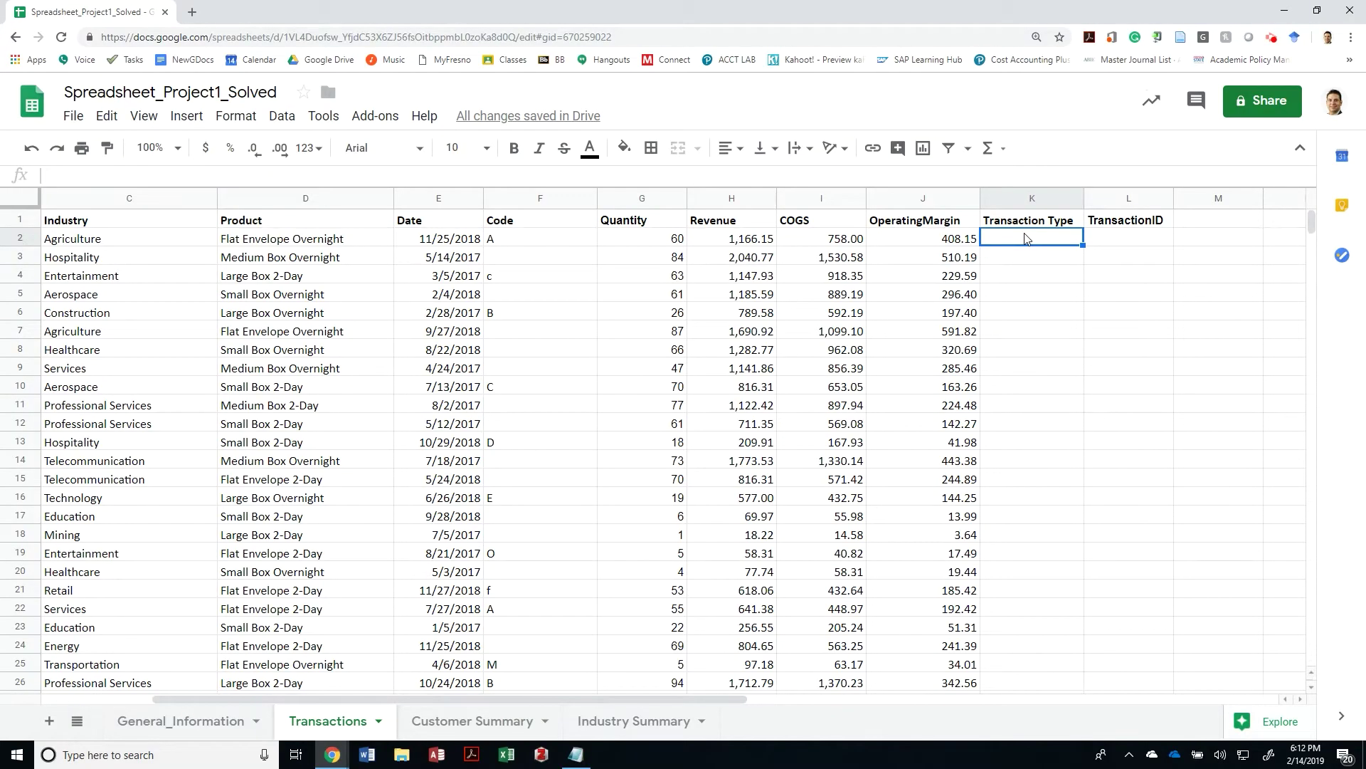
Enter a test formula in K2 that returns "true" if J2 equals 408.15 and "false" otherwise.
type("=if")
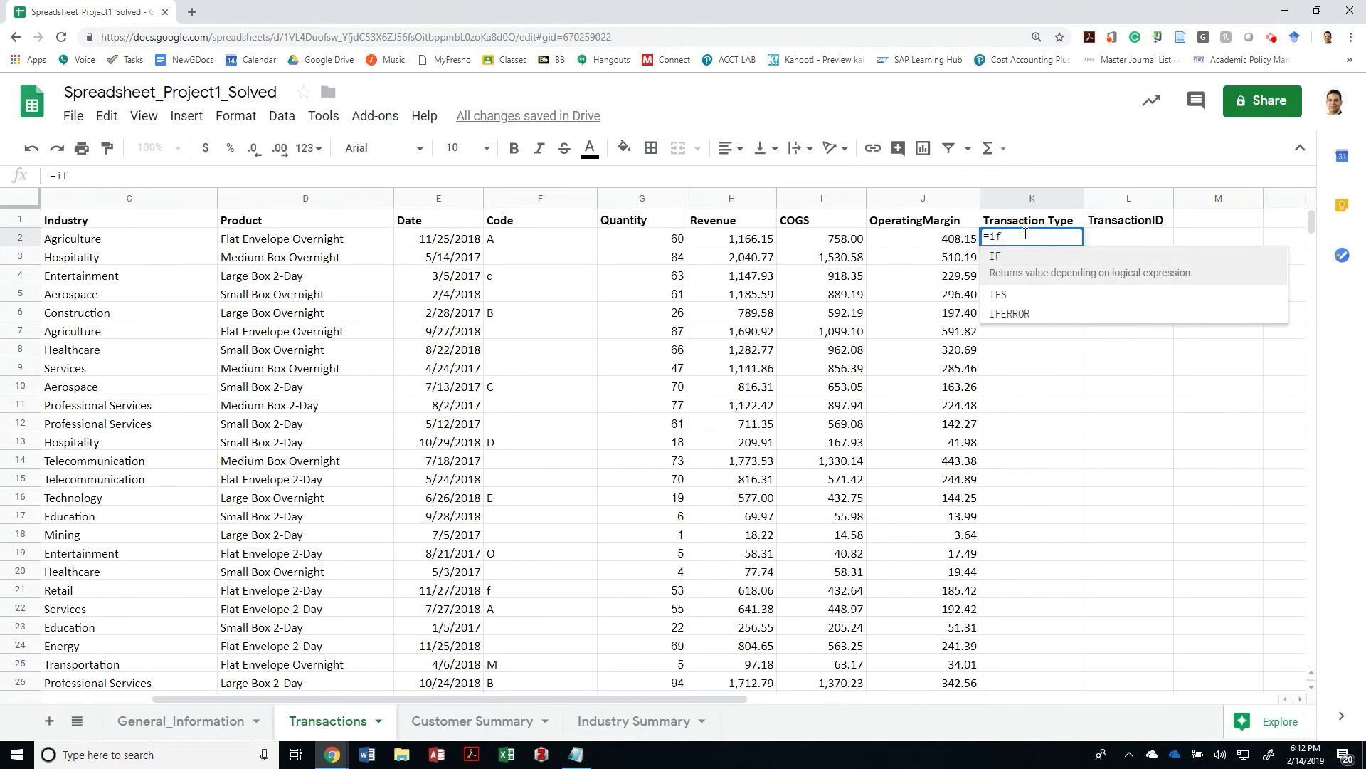
type("(")
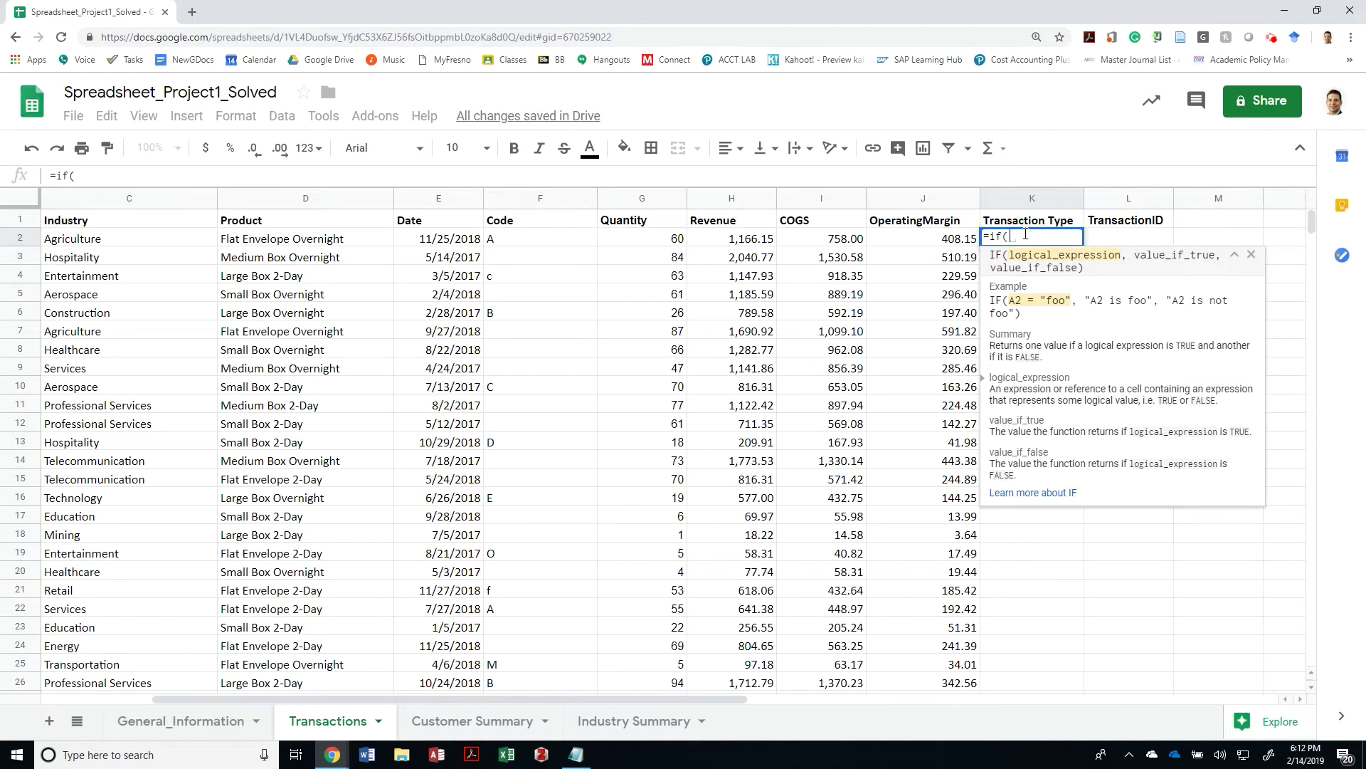
key("Left")
type(".408.15.")
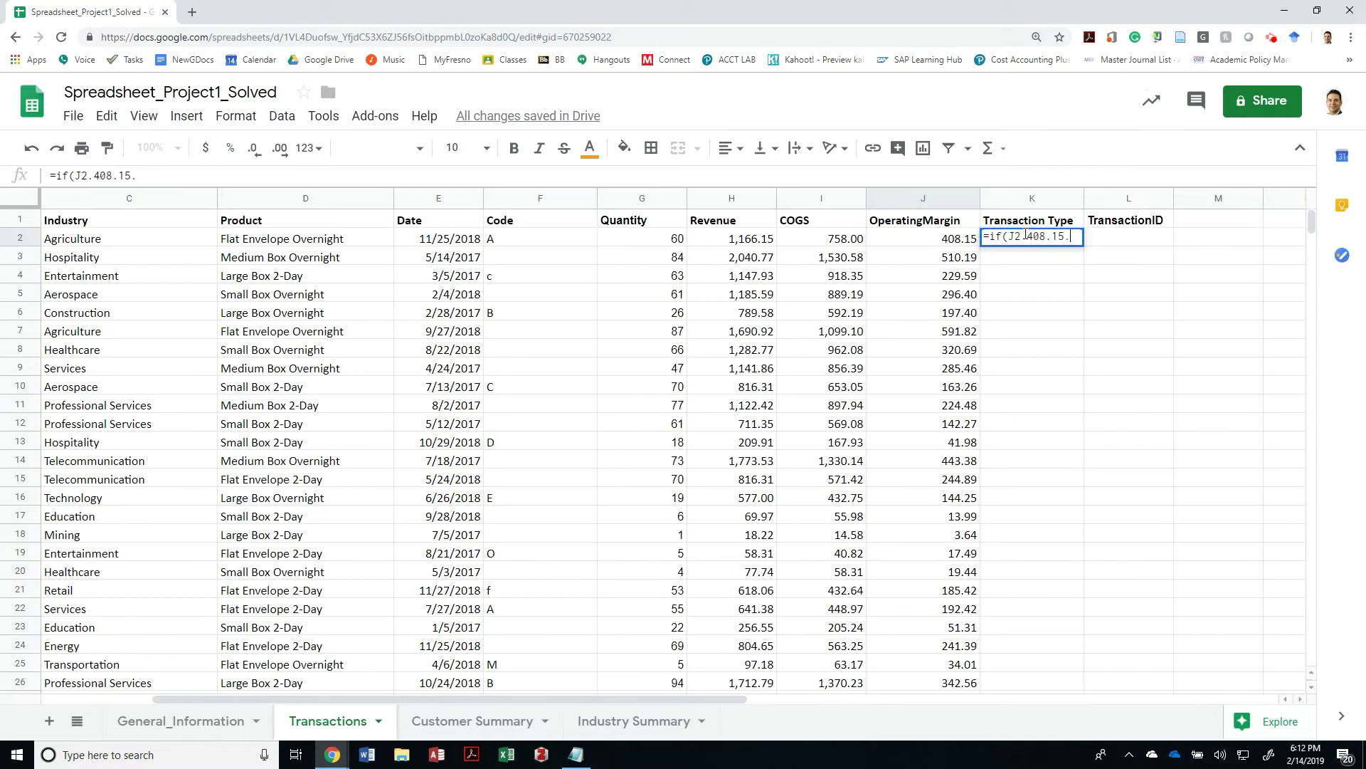
key("BackSpace")
type(",")
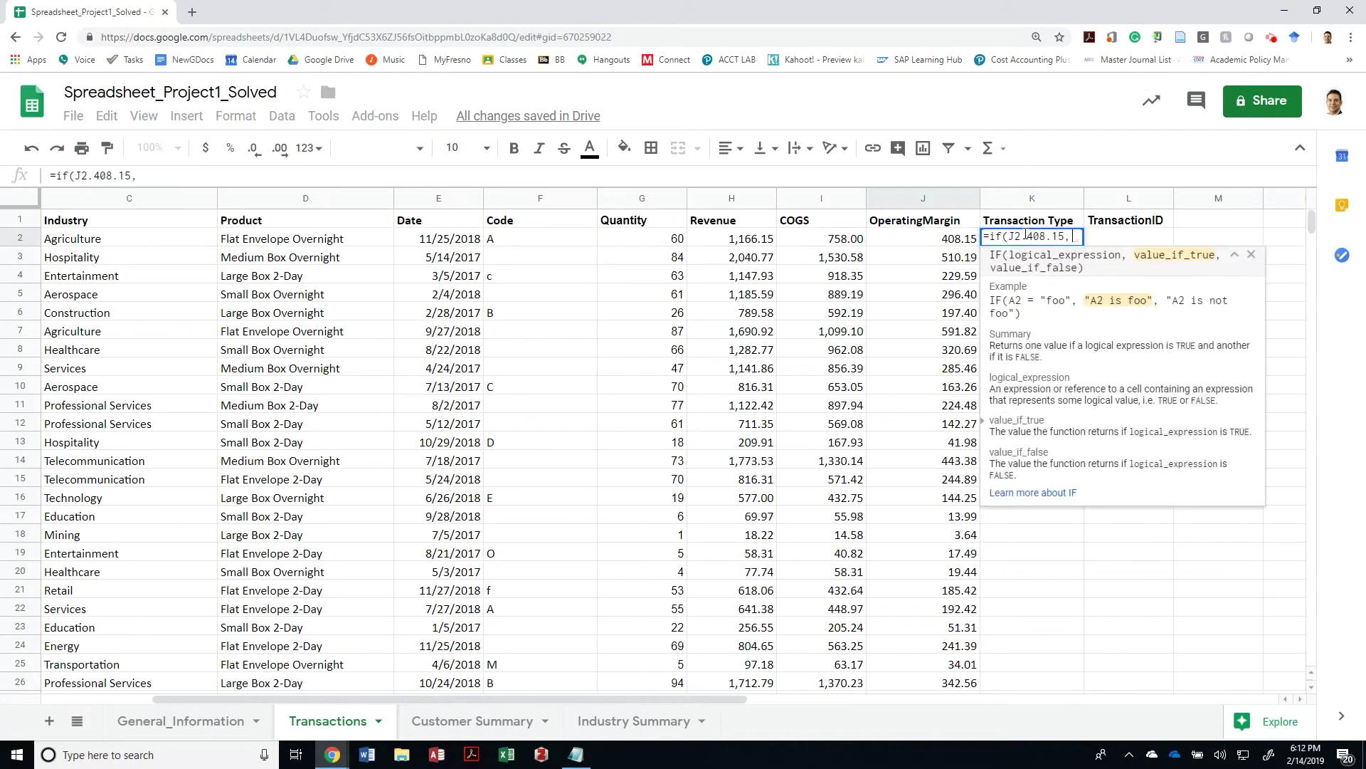
type("\"true',")
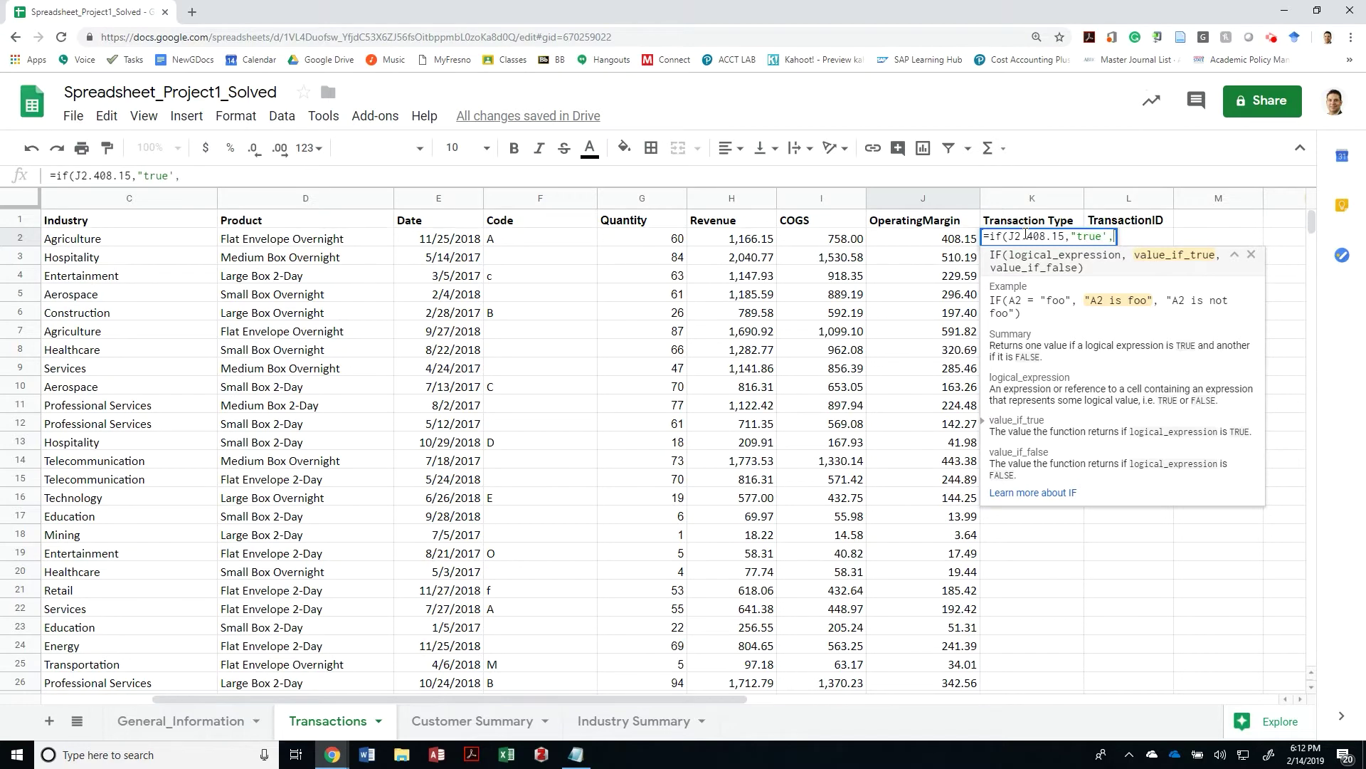
key("BackSpace")
key("BackSpace")
type("\",\"false\"")
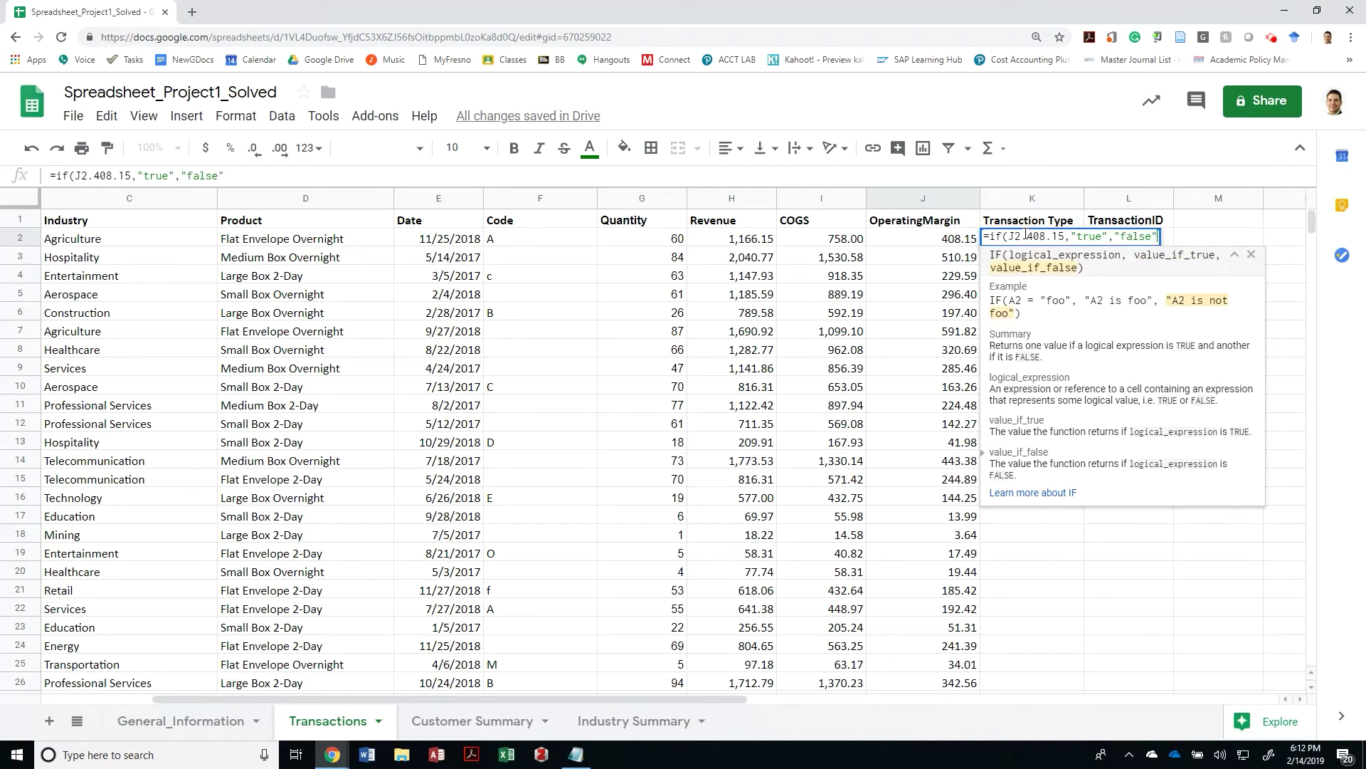
type(")")
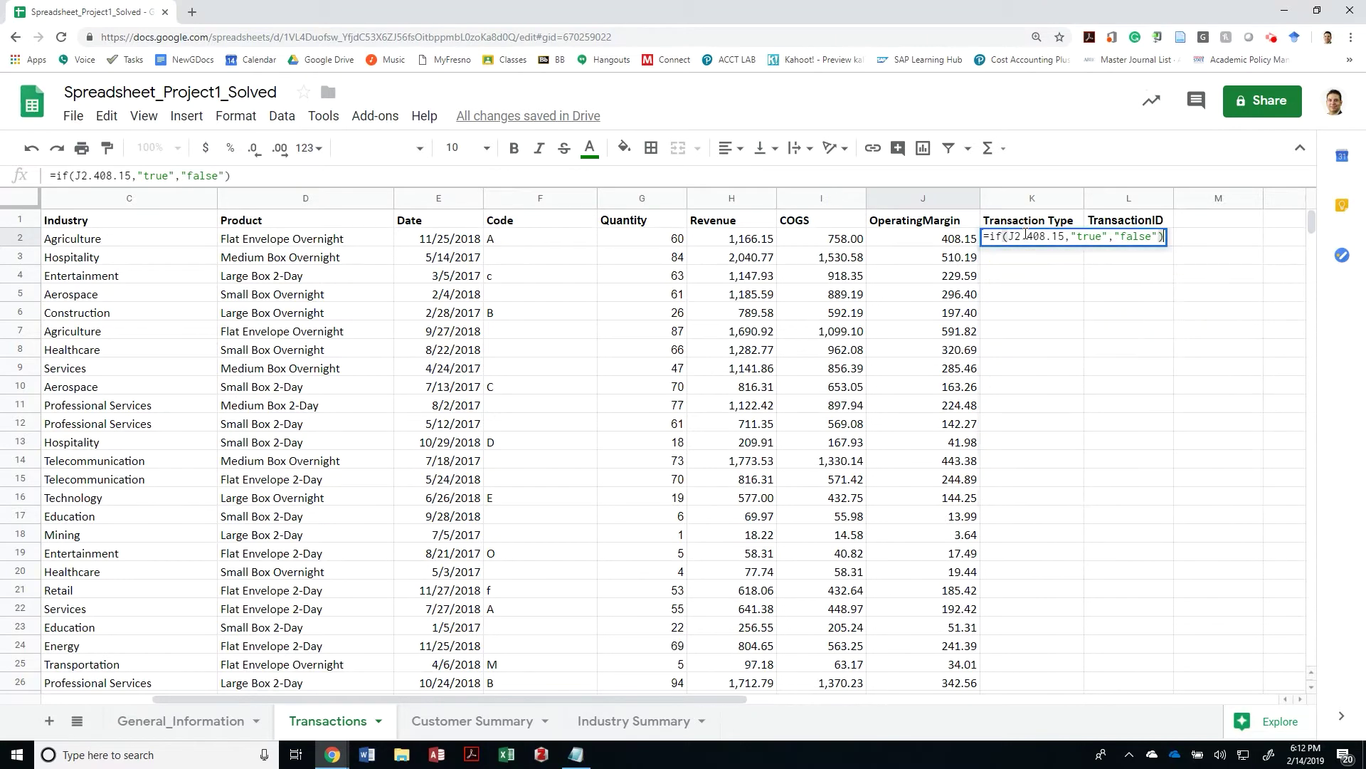
left_click(1024, 235)
type("=")
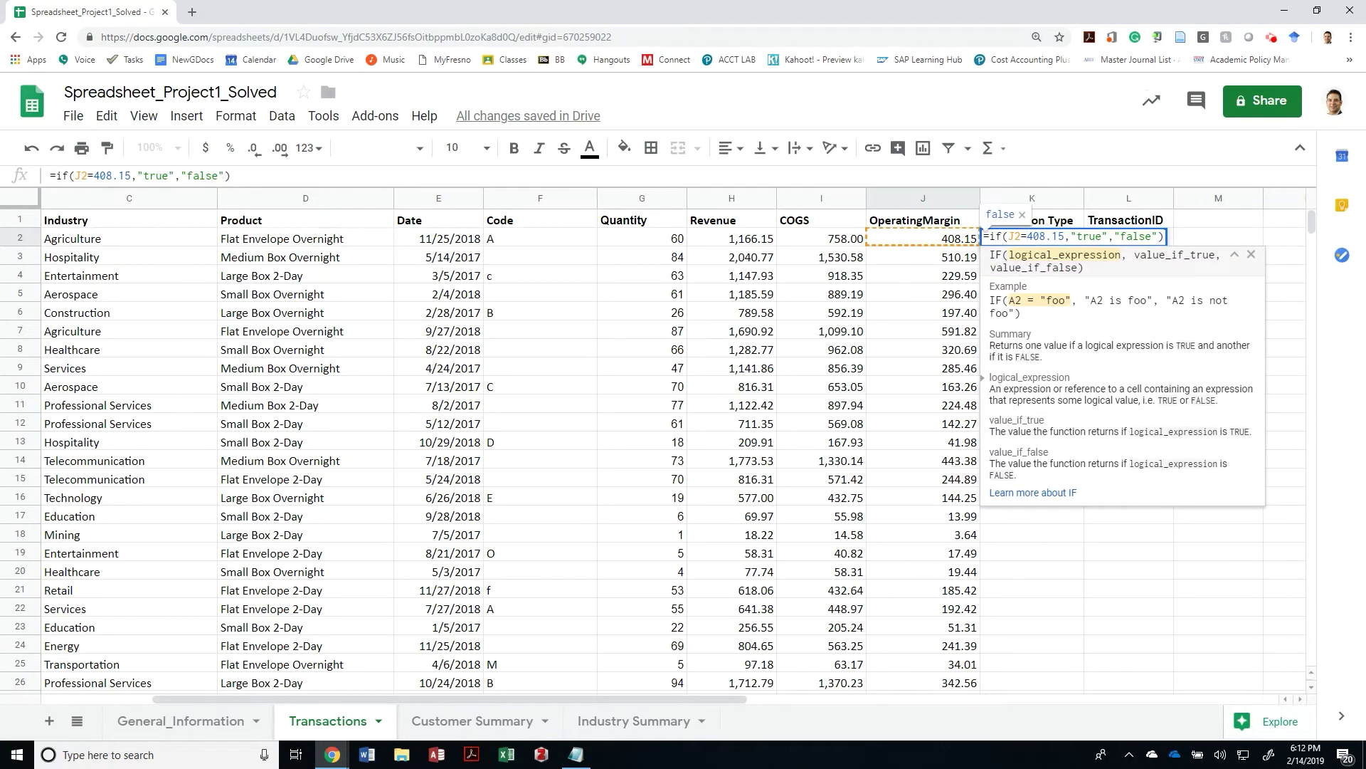
key("Return")
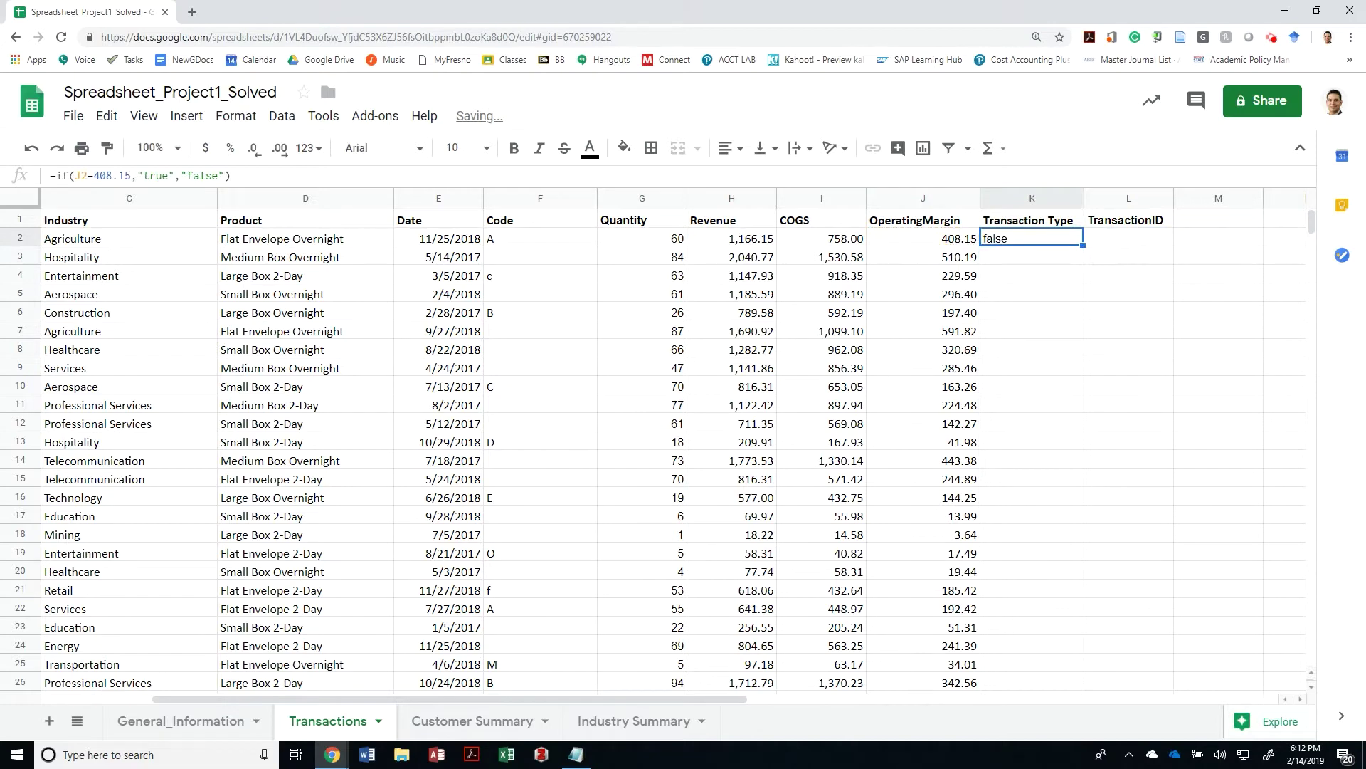
key("F2")
key("Left")
key("Left")
key("Left")
key("Left")
key("Left")
key("Left")
key("Left")
key("Left")
key("Left")
key("Left")
key("Left")
key("Left")
key("Left")
key("Left")
key("Left")
key("Left")
key("Left")
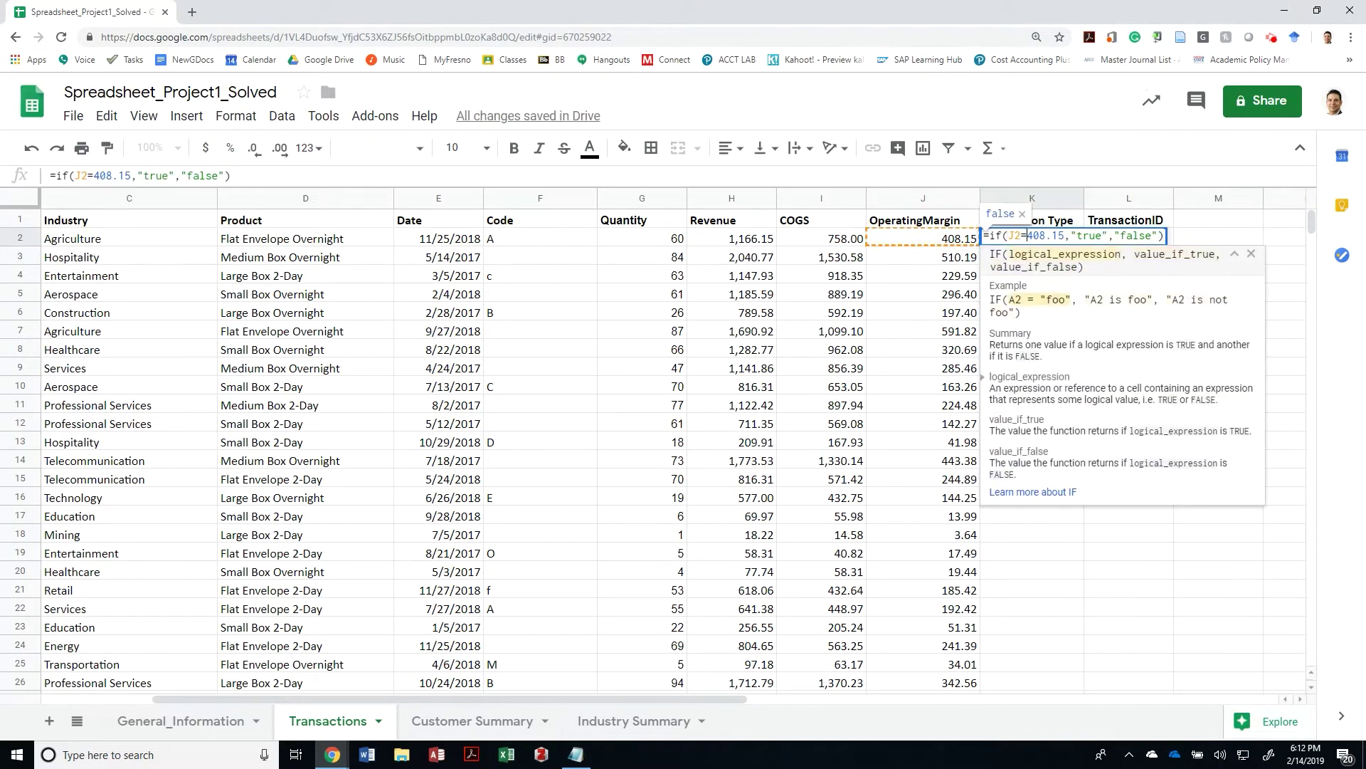
key("Return")
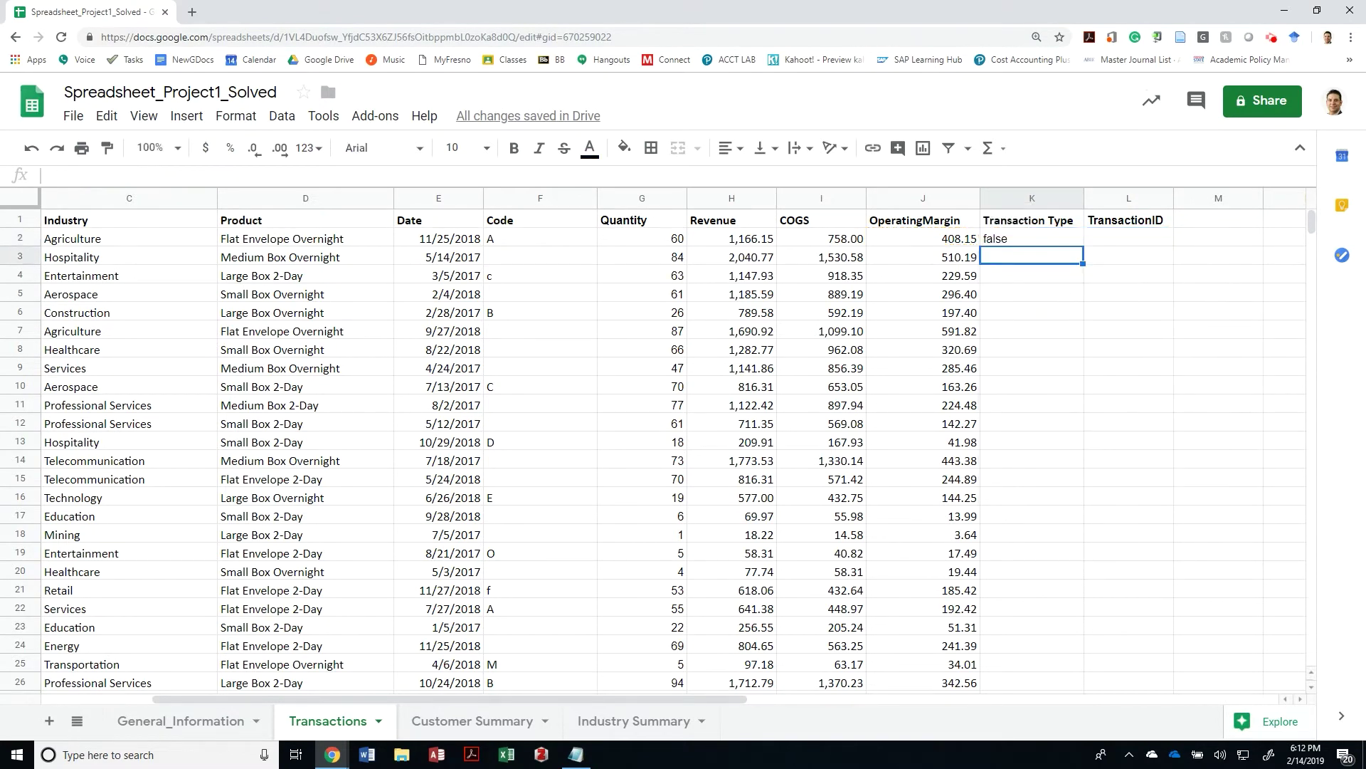
key("Up")
key("F2")
key("Return")
Copy the K2 test formula down the Transaction Type column to the last transaction row.
key("Up")
key("ctrl+c")
key("Left")
key("ctrl+Down")
key("Right")
key("ctrl+shift+Up")
key("ctrl+v")
key("ctrl+Up")
key("Down")
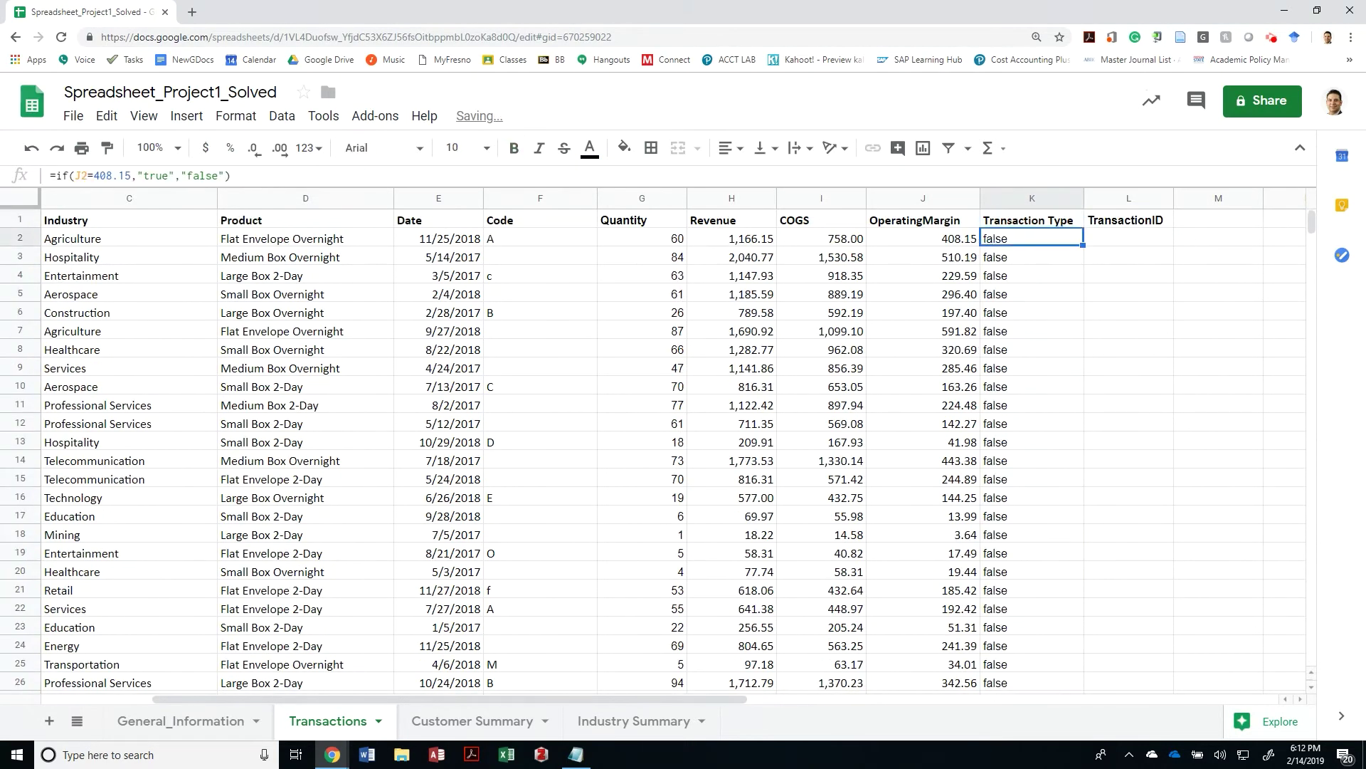
key("Left")
key("Right")
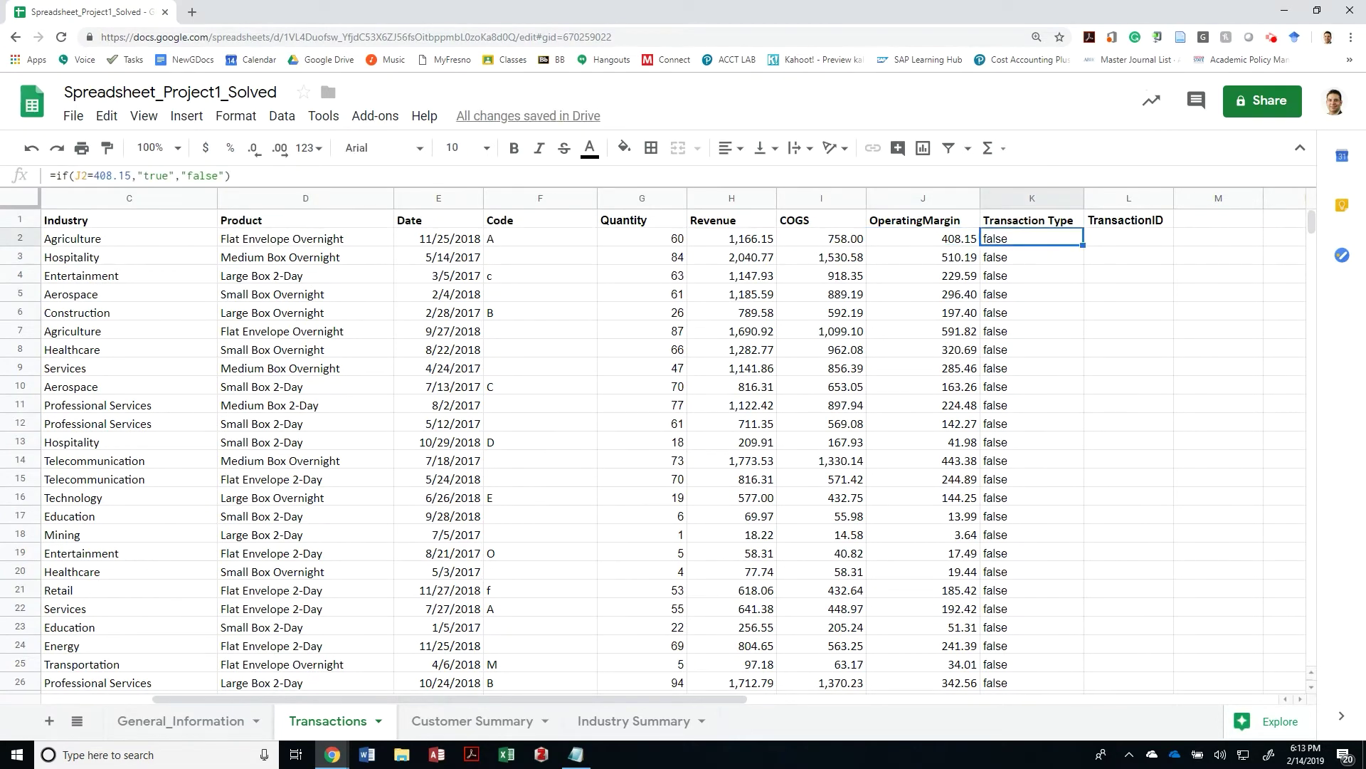
key("ctrl+shift+Down")
key("Delete")
key("ctrl+shift+Up")
key("shift+Down")
key("ctrl+z")
key("Up")
key("Down")
Wrap J2 in a ROUND function with 2 decimal places inside the K2 IF formula.
key("Return")
left_click(1022, 235)
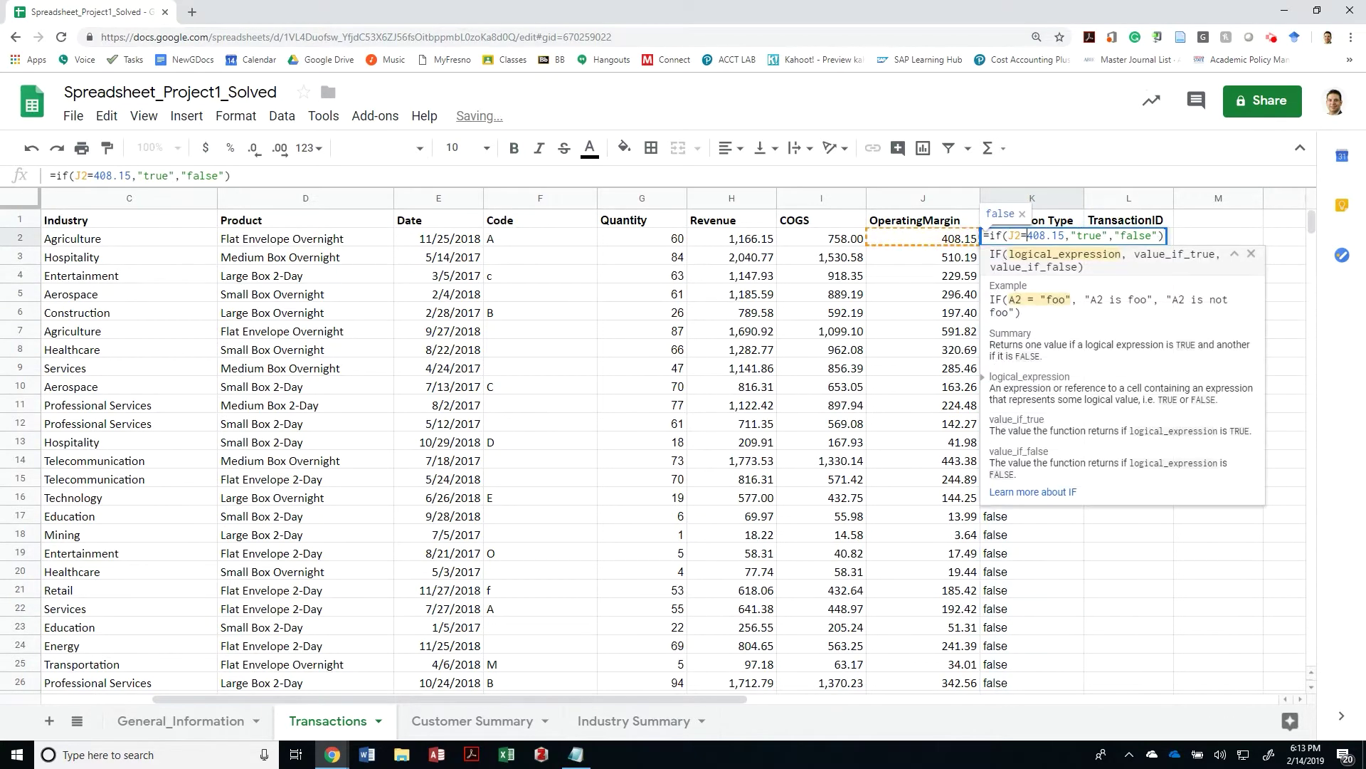
key("Left")
key("Left")
type("round")
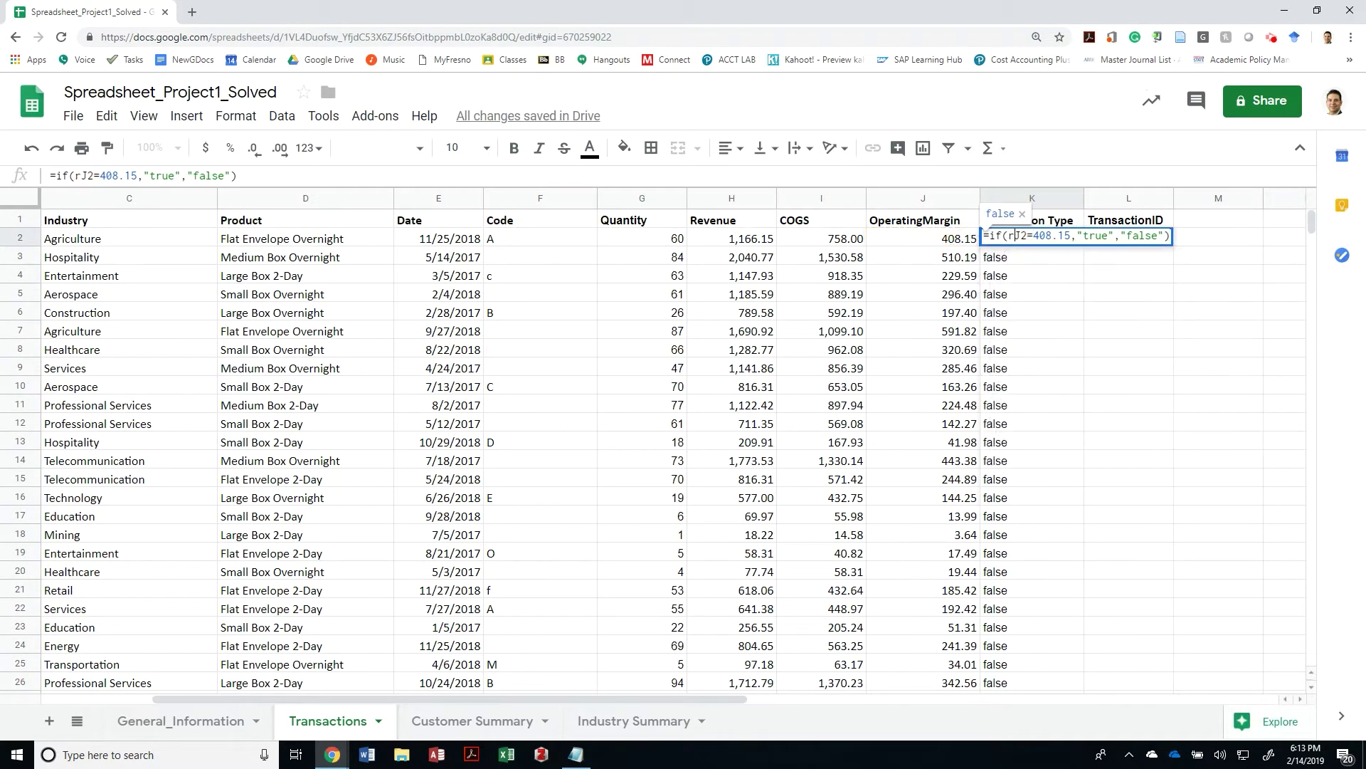
type("(")
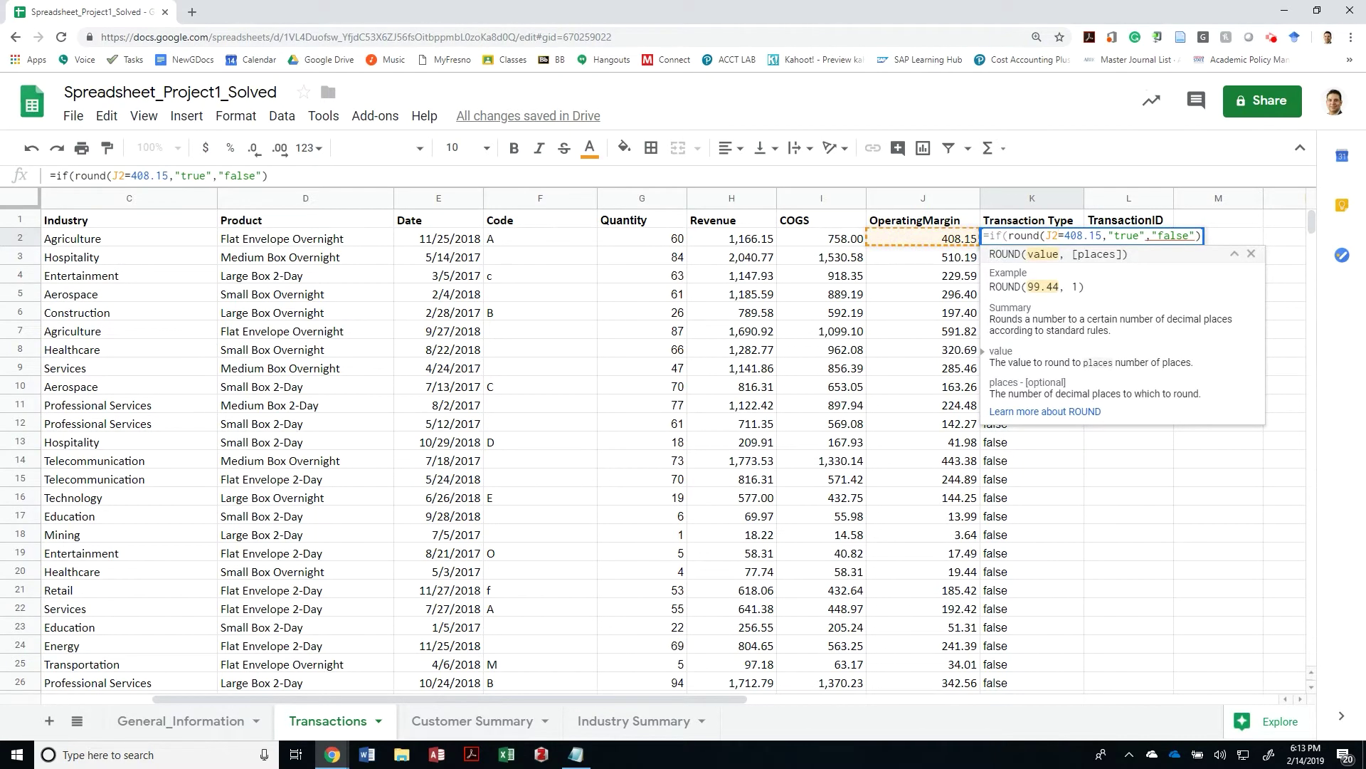
type(",2)")
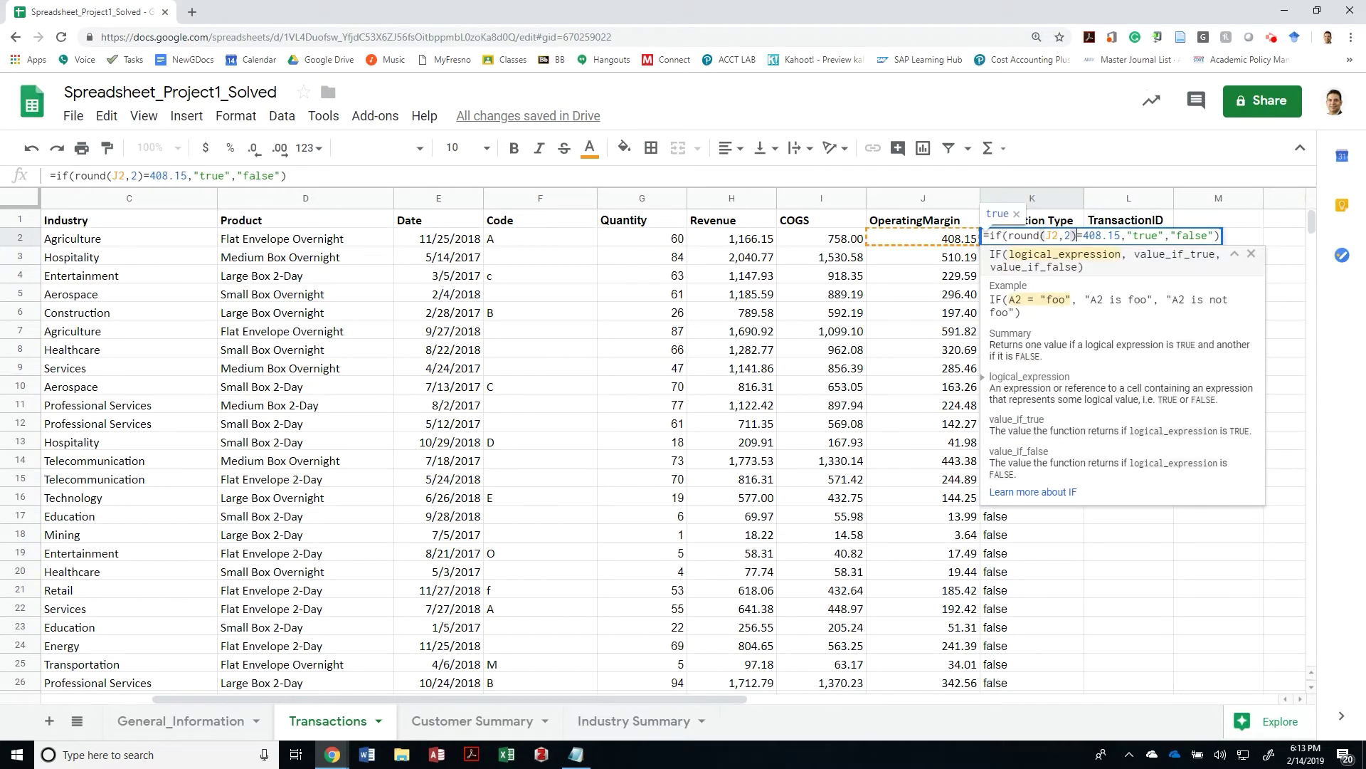
left_click(1220, 235)
key("Return")
key("Up")
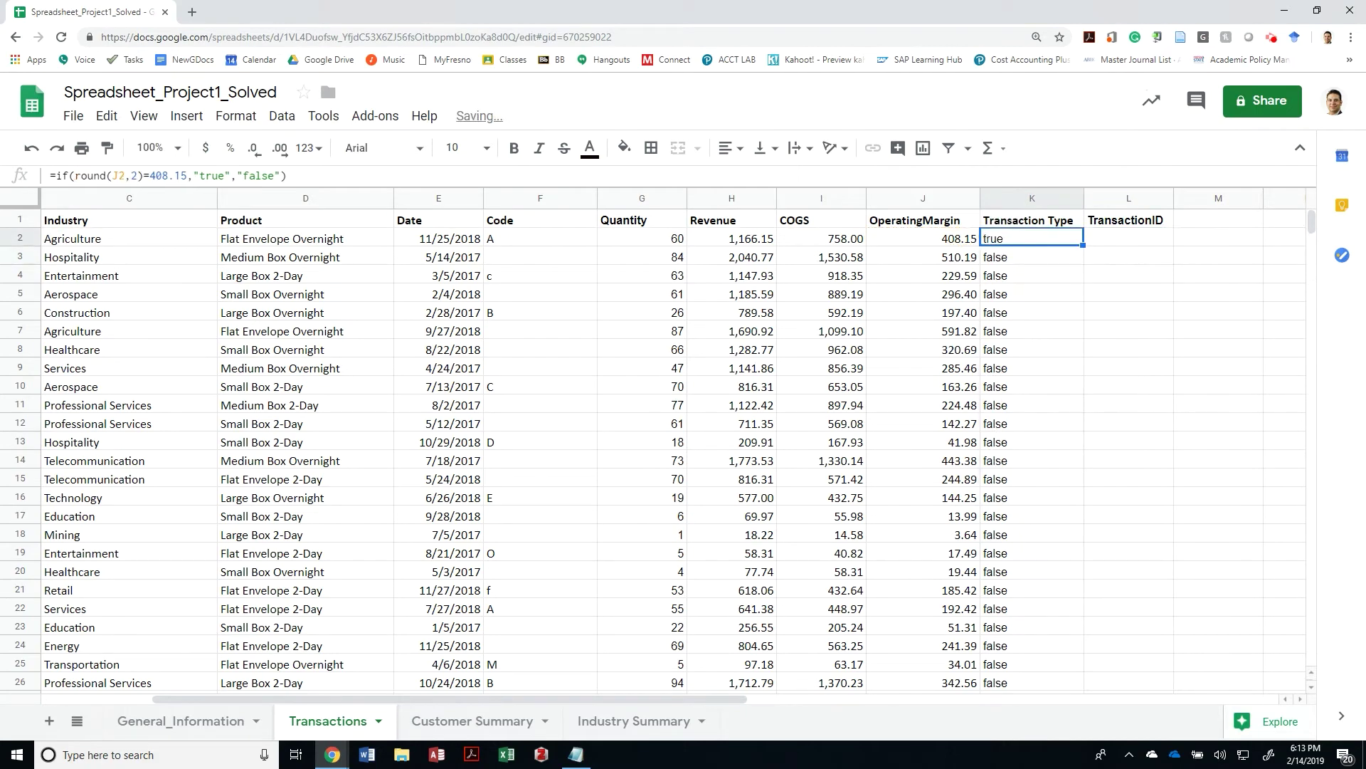
Fill the rounded IF formula from K2 down the Transaction Type column.
key("ctrl+shift+Down")
key("ctrl+space")
key("Down")
Check the filled Transaction Type results further down the sheet for other rows marked true.
key("Page_Down")
key("Page_Down")
key("Page_Down")
key("Page_Down")
key("Page_Down")
key("Page_Down")
key("Page_Down")
key("Page_Down")
key("Page_Down")
key("Page_Down")
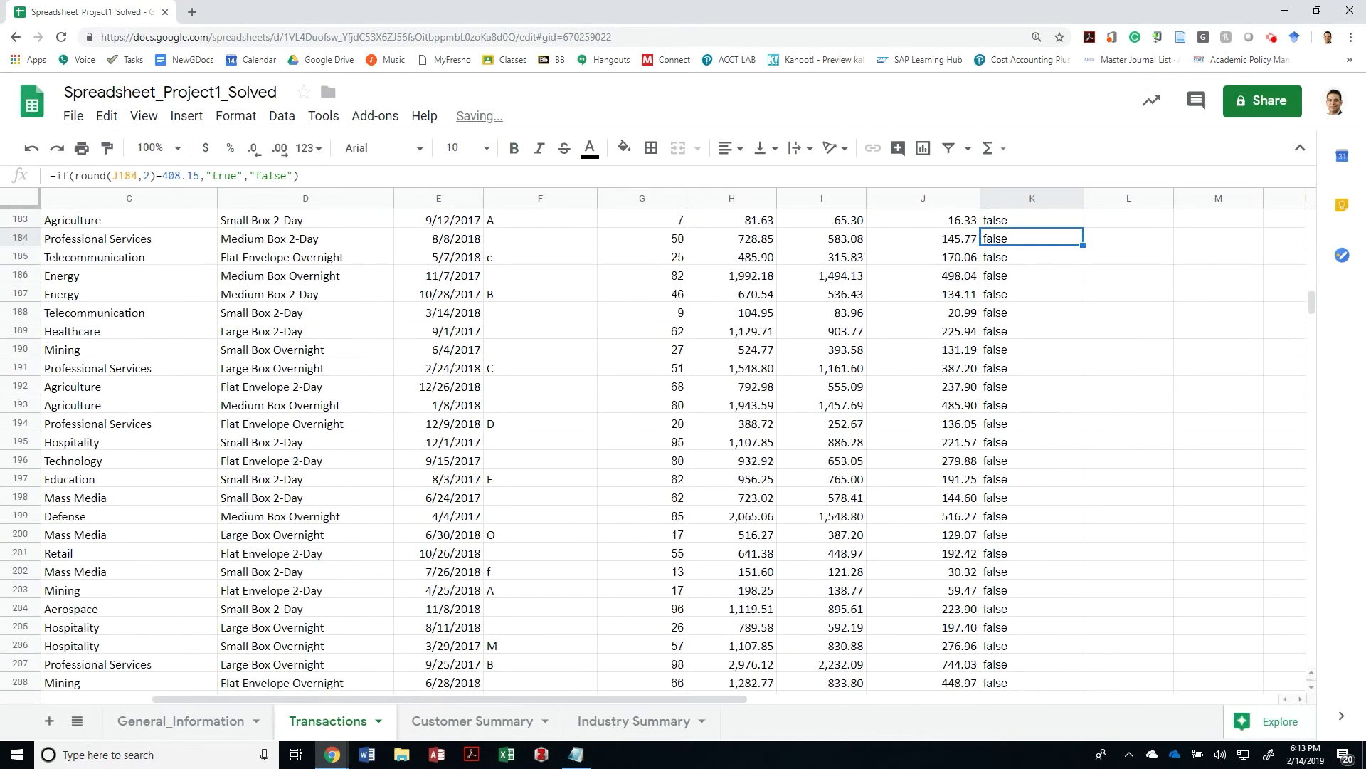
key("Page_Down")
key("Page_Down")
key("Page_Up")
key("Page_Up")
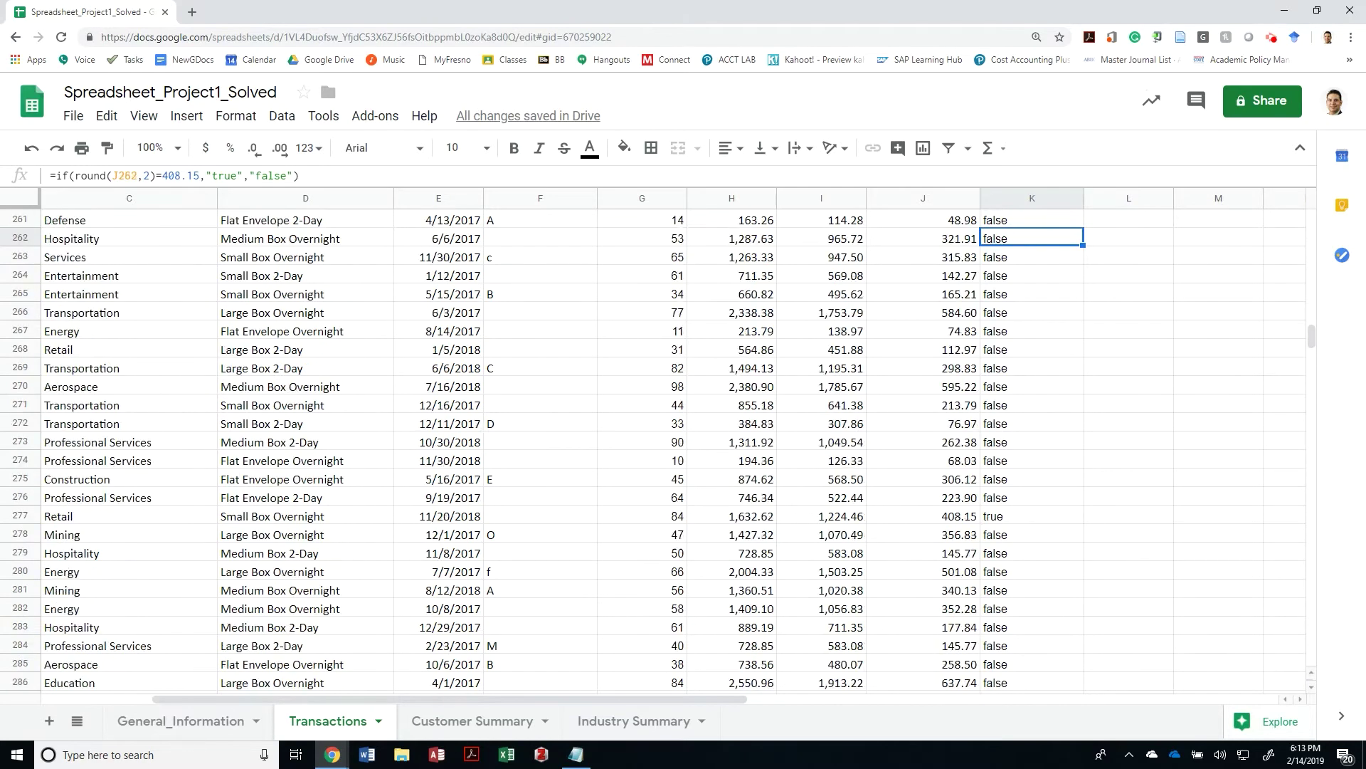
key("Down")
key("Down")
key("Down")
key("Down")
key("Down")
key("Down")
key("Down")
key("Down")
key("Down")
key("Down")
key("Down")
key("Down")
key("Down")
key("Down")
key("Down")
key("Down")
key("Down")
key("Up")
key("Up")
key("Left")
key("Right")
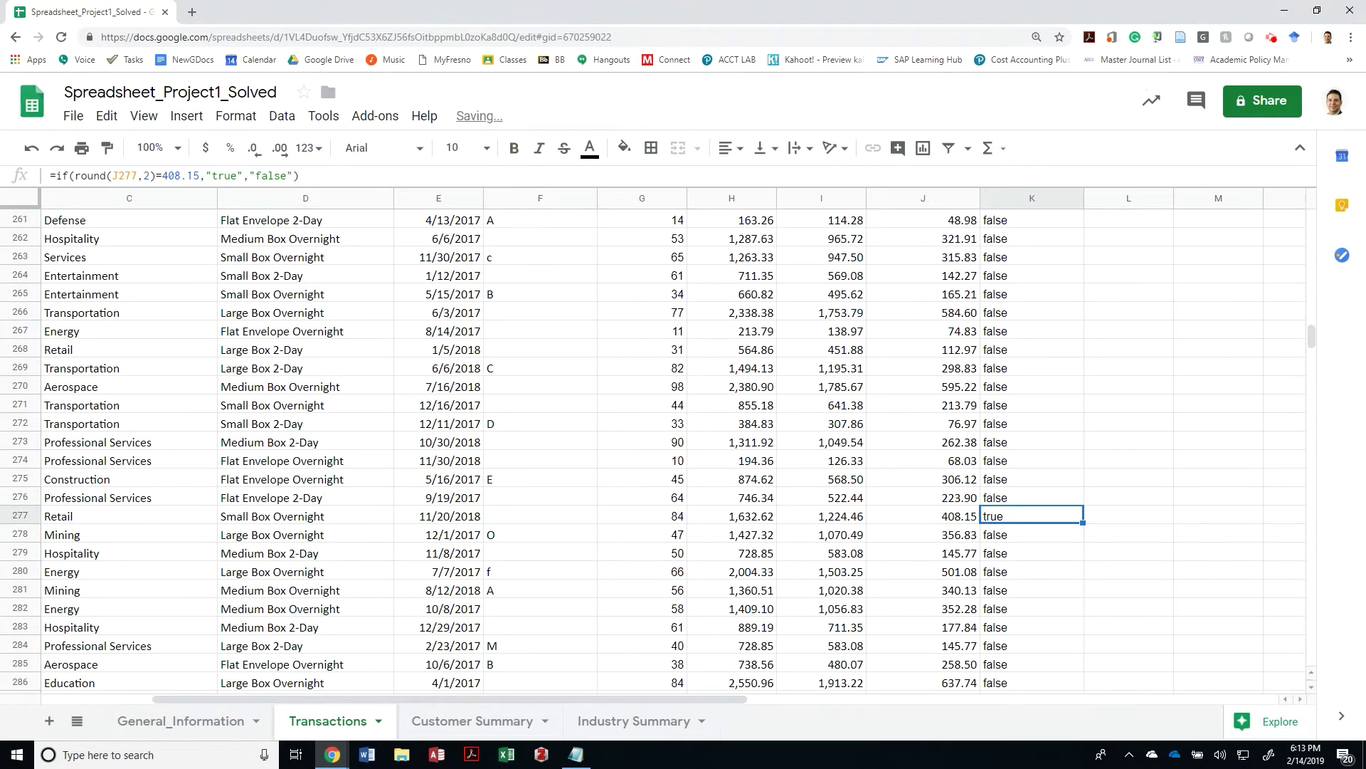
Review the K2 formula's logical expression, its ROUND part, and the value-if-true and value-if-false arguments.
key("ctrl+Up")
key("F2")
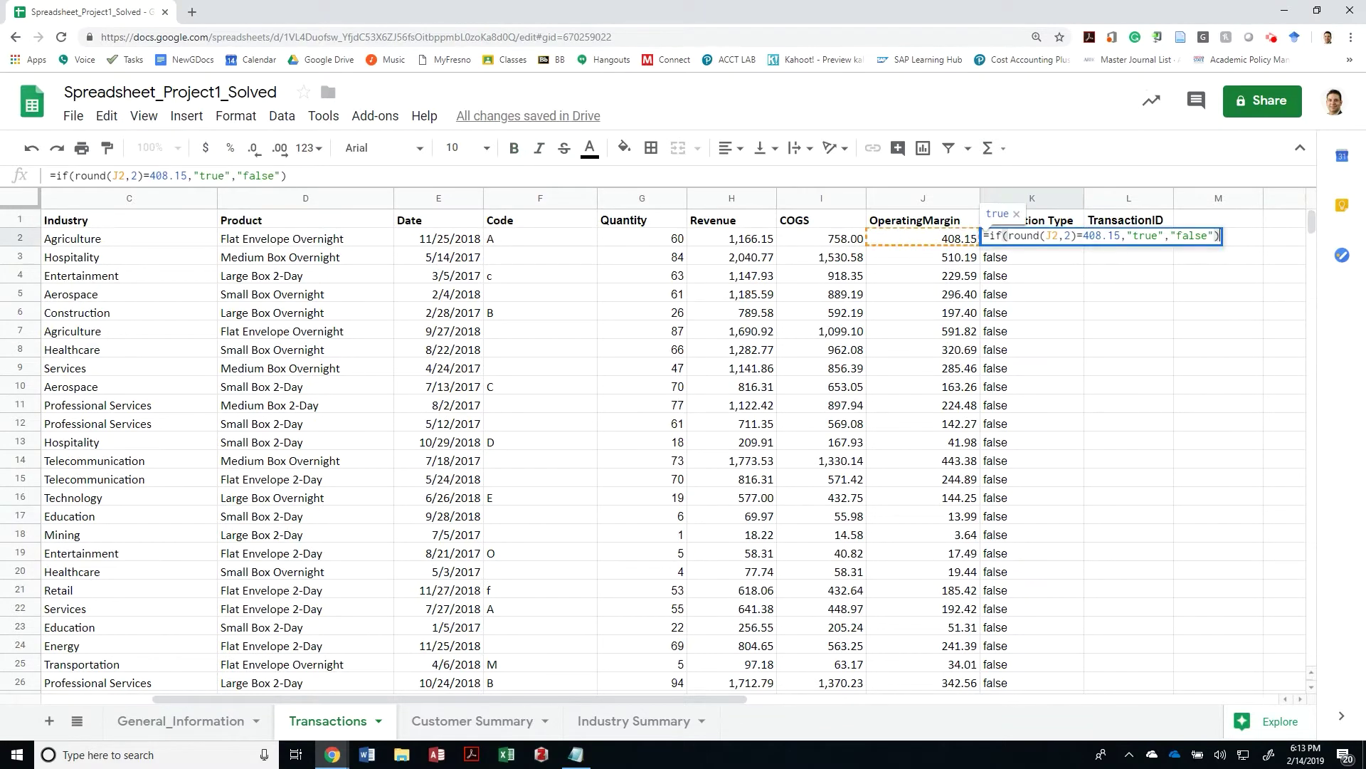
key("Home")
key("Right")
key("Right")
key("Right")
key("Right")
key("shift+Right")
key("shift+Right")
key("shift+Right")
key("shift+Right")
key("shift+Right")
key("shift+Right")
key("shift+Right")
key("shift+Right")
key("shift+Right")
key("shift+Right")
key("shift+Right")
key("shift+Right")
key("shift+Right")
key("shift+Right")
key("shift+Right")
key("shift+Right")
key("shift+Right")
key("shift+Right")
key("shift+Right")
key("shift+Right")
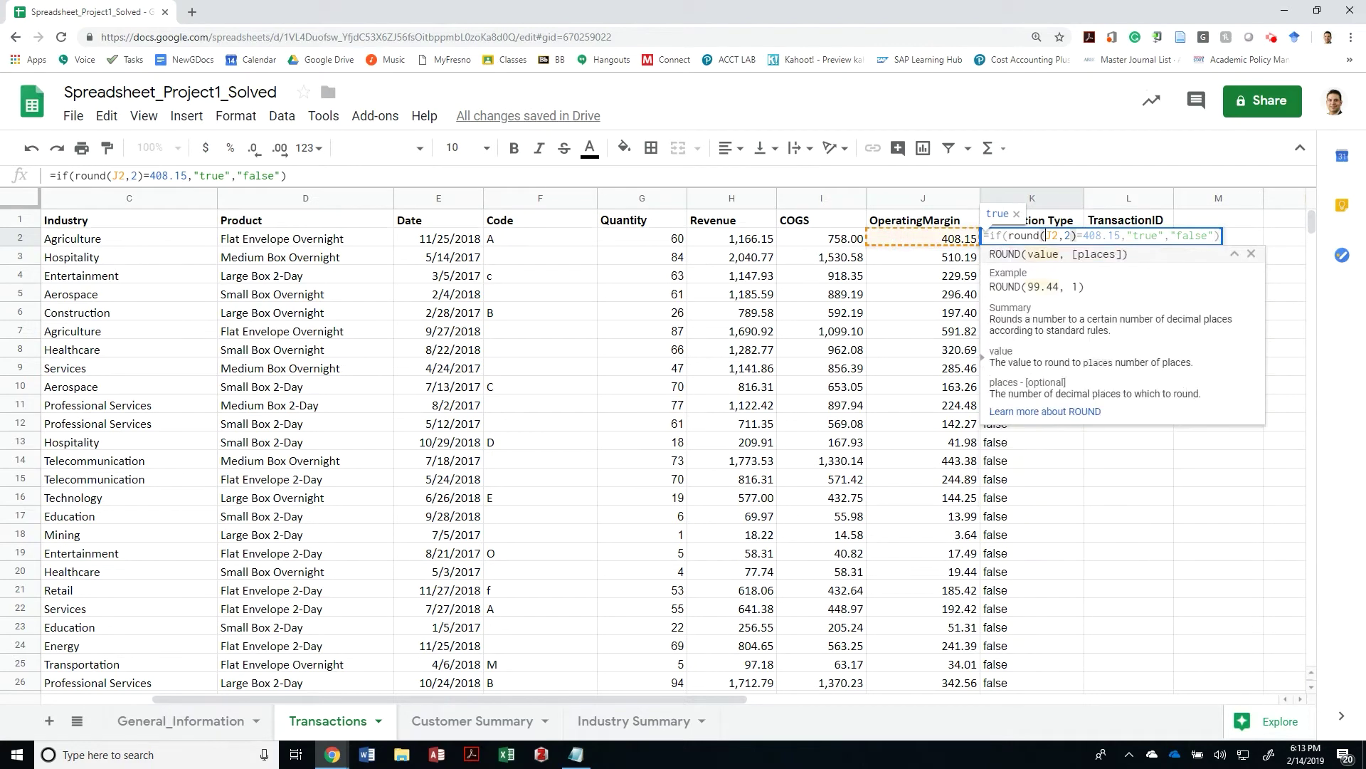
key("shift+Left")
key("shift+Left")
key("shift+Left")
key("shift+Left")
key("shift+Left")
key("shift+Left")
key("shift+Left")
key("shift+Left")
key("shift+Right")
key("shift+Right")
key("shift+Right")
key("shift+Right")
key("shift+Right")
key("shift+Right")
key("Right")
key("Right")
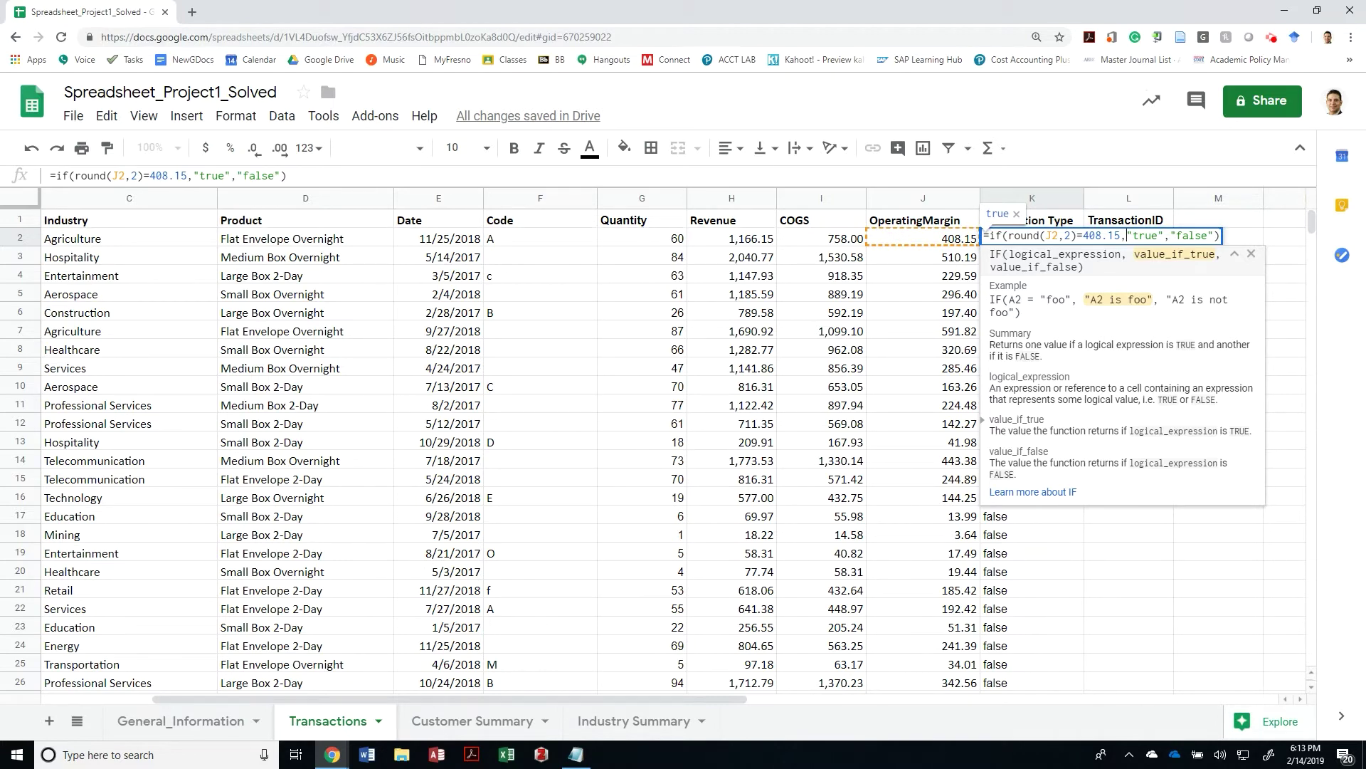
key("Left")
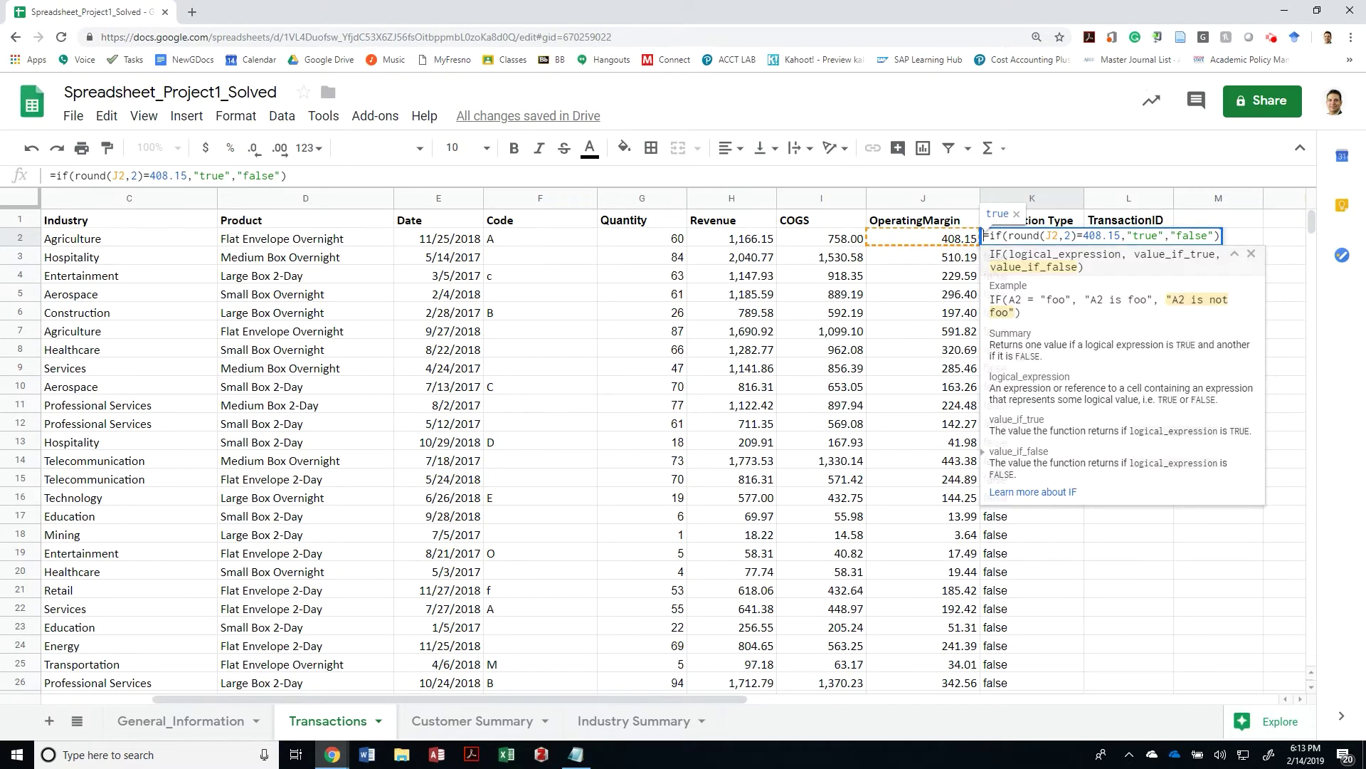
left_click(1009, 236)
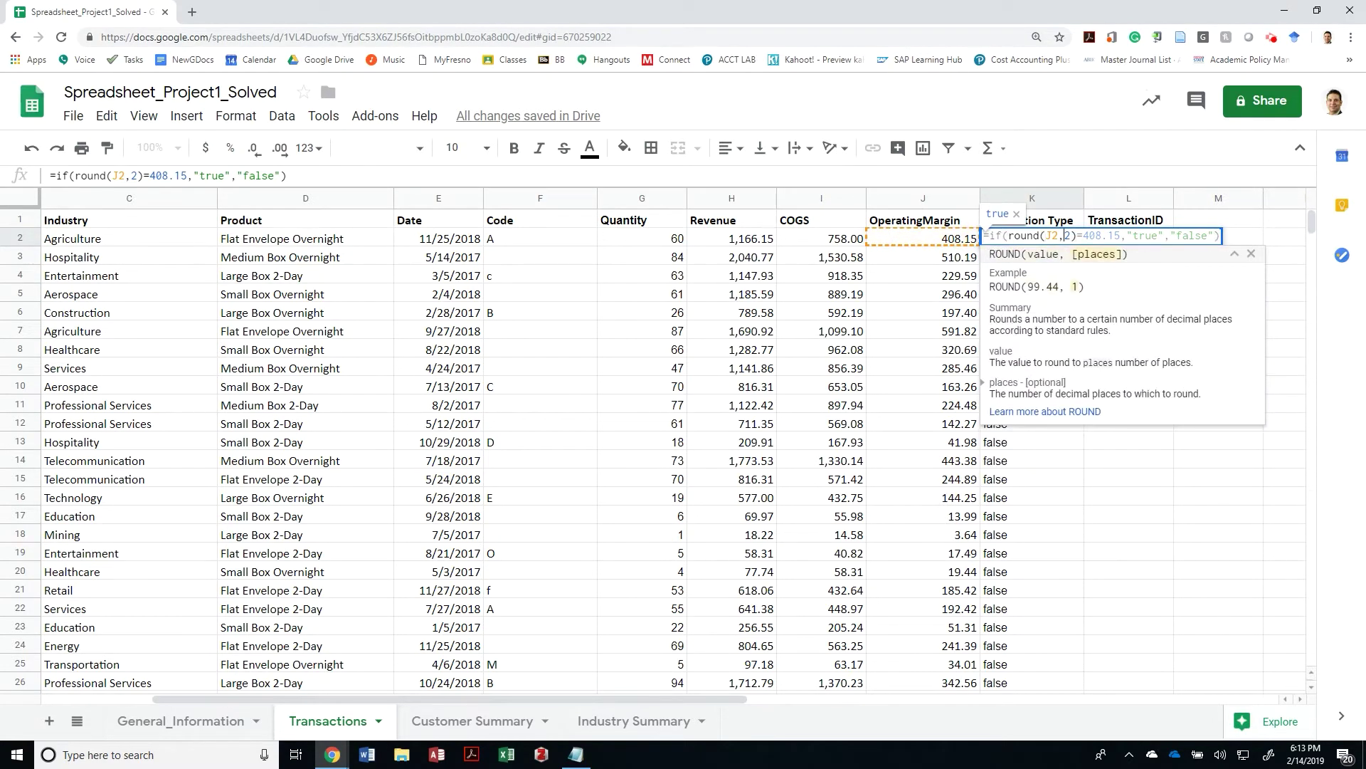
key("End")
key("shift+Home")
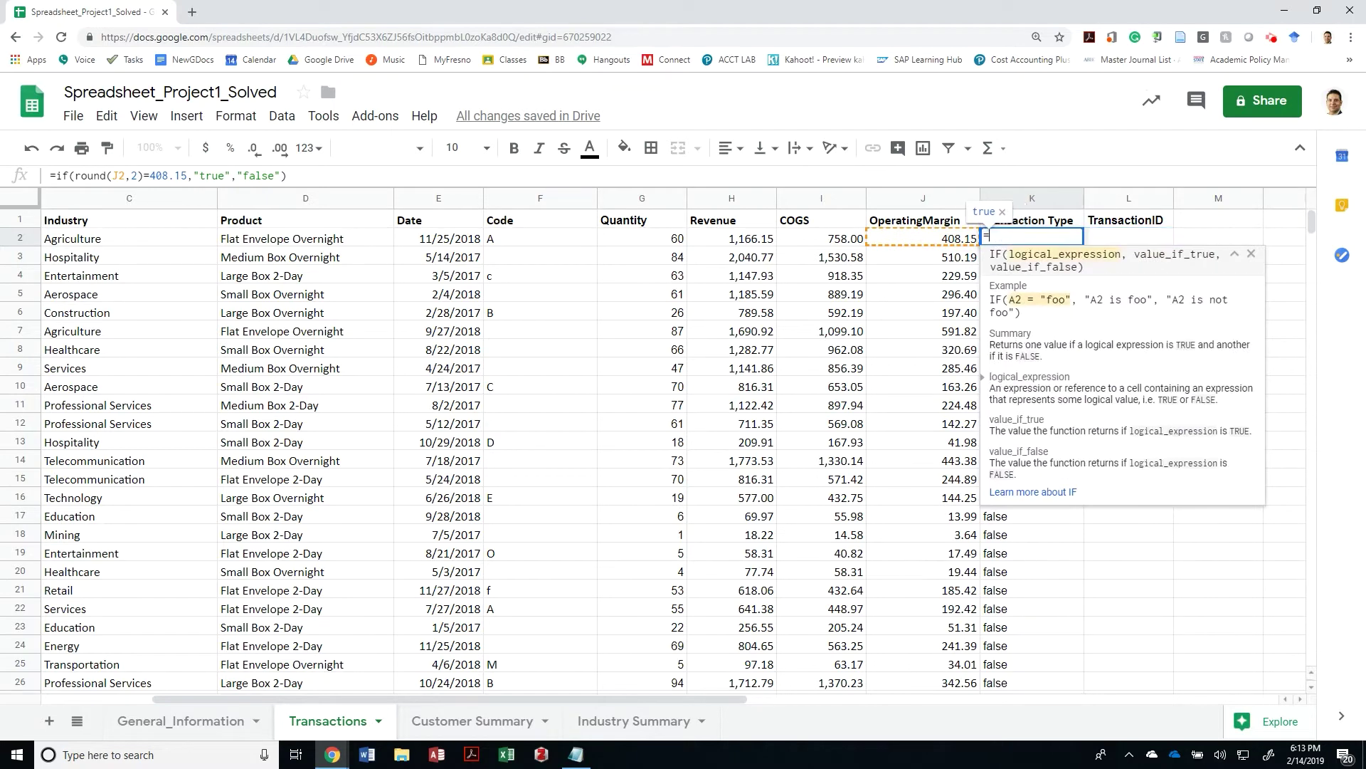
key("BackSpace")
type("if(")
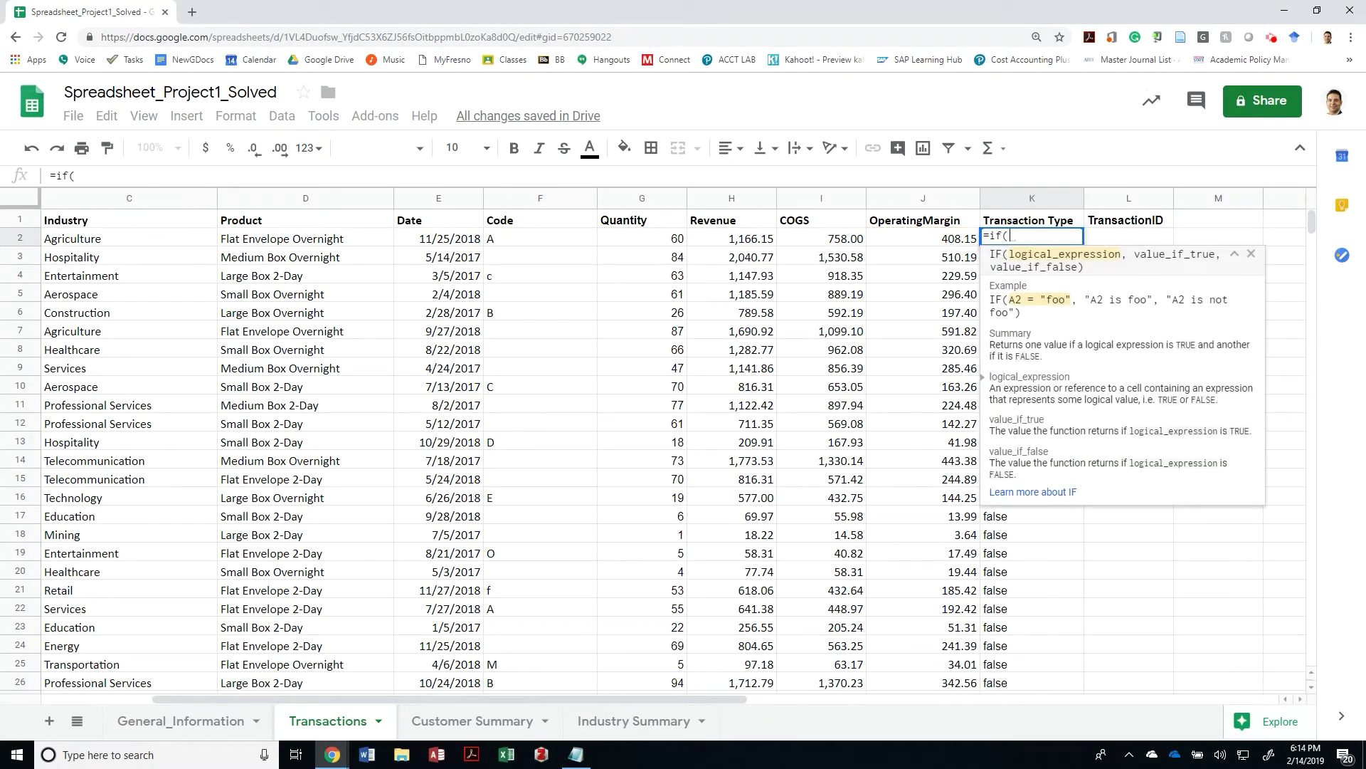
key("Left")
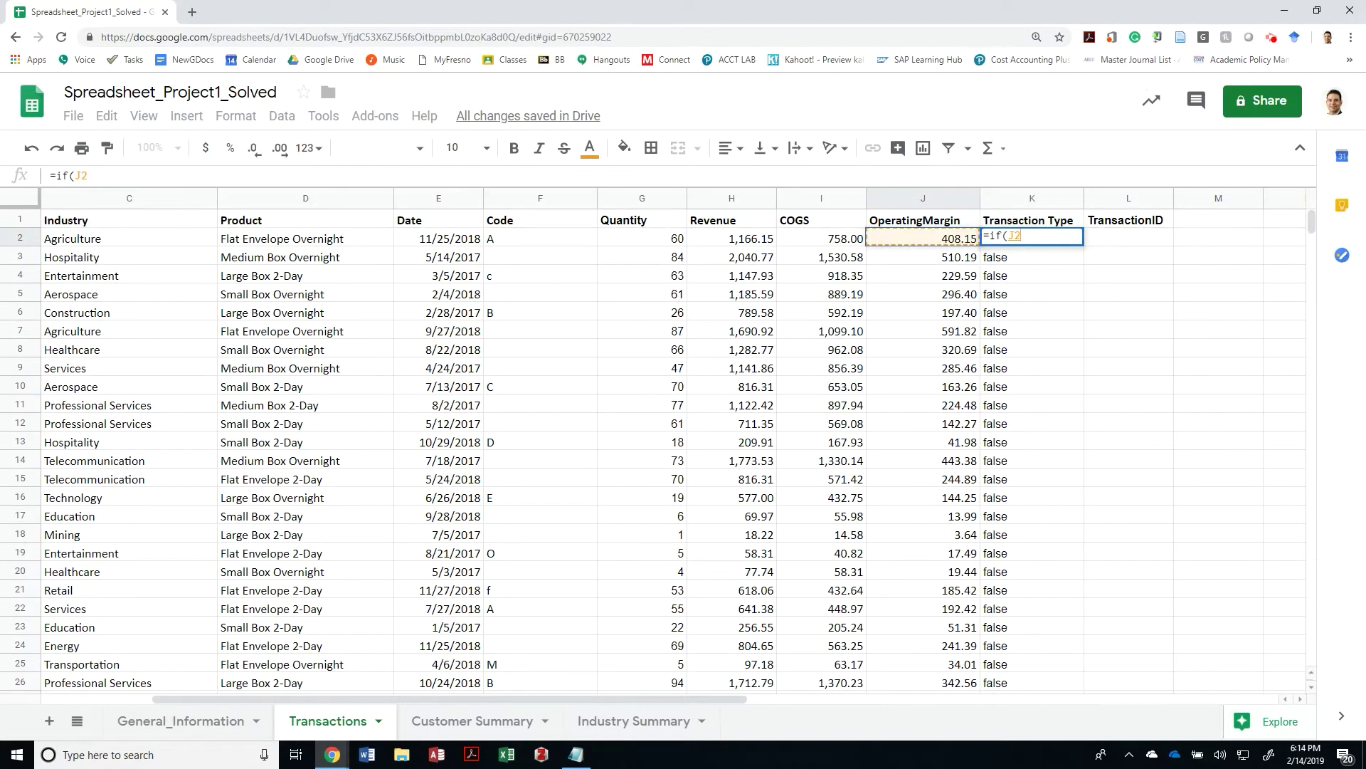
type(">")
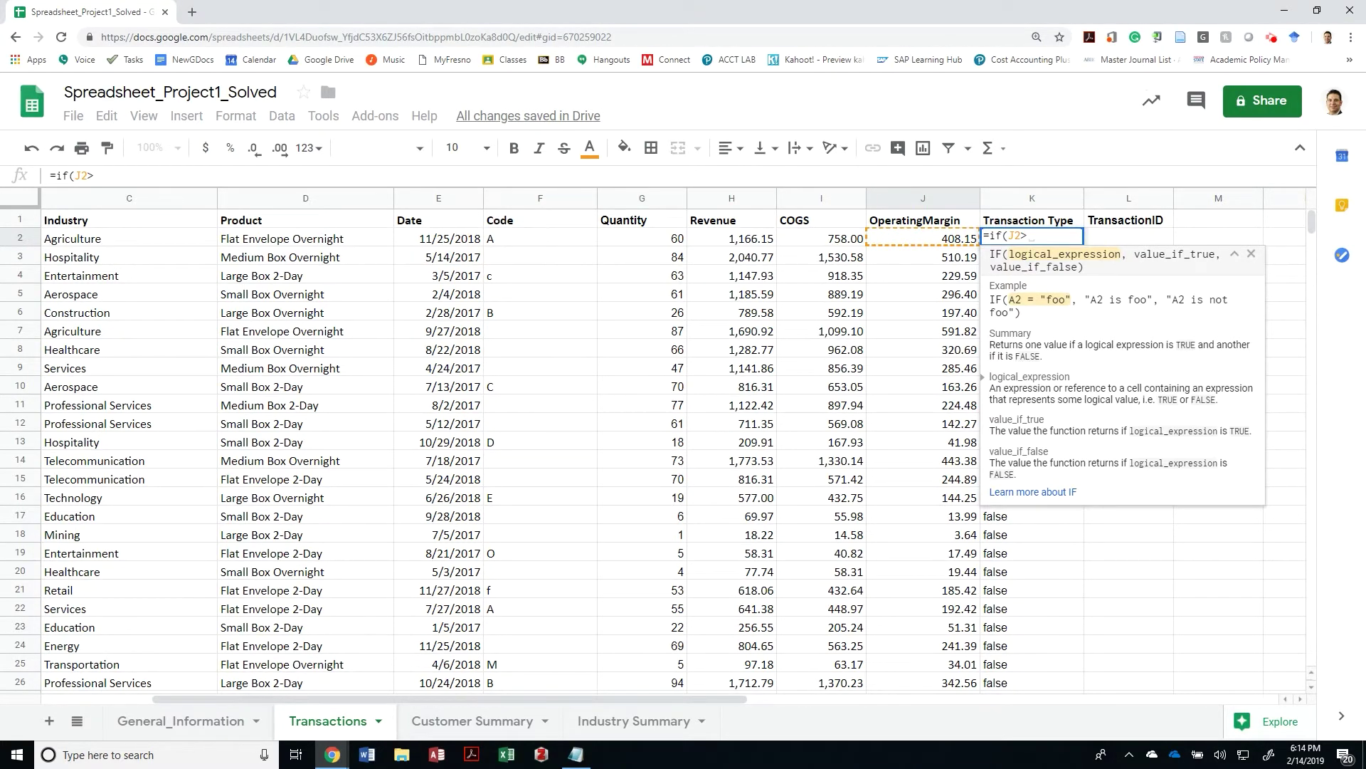
key("Escape")
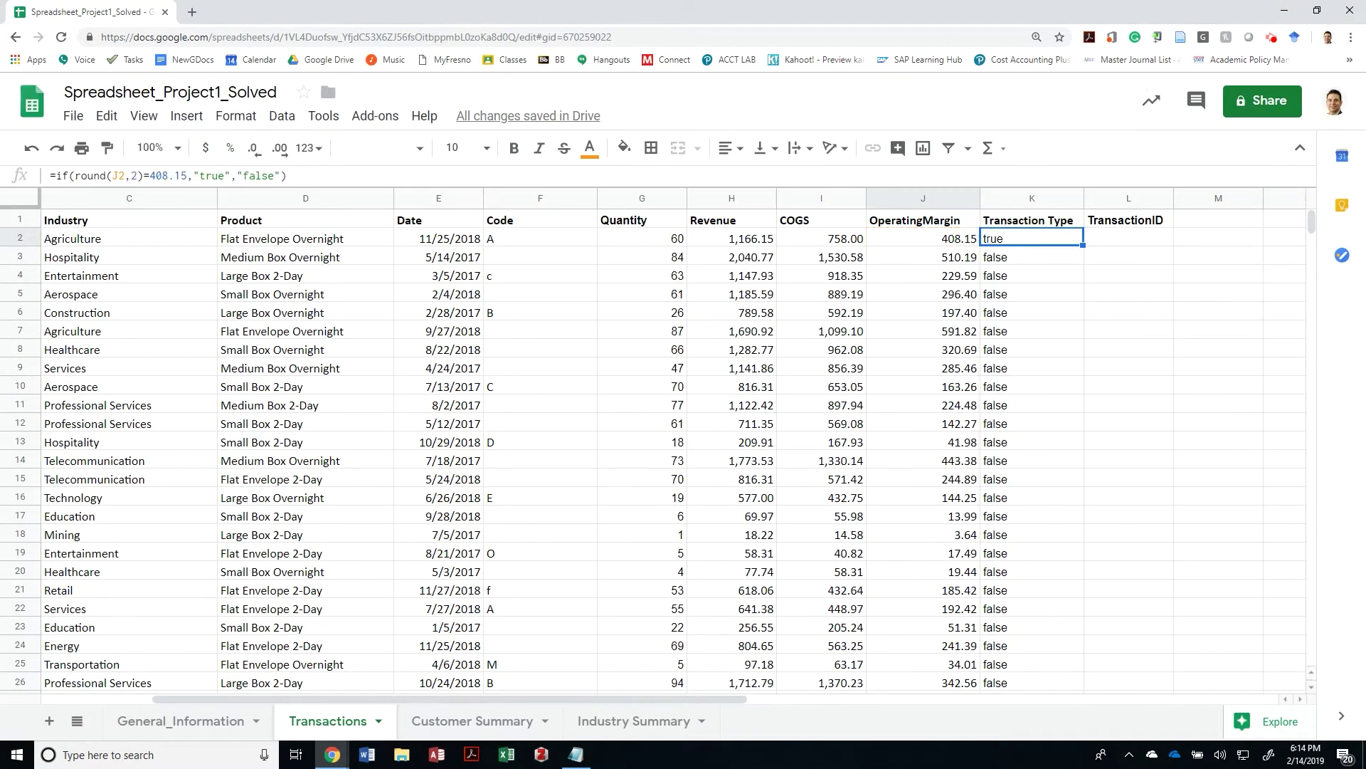
Start a VLOOKUP formula in K2 that uses the industry in C2 as its search key.
type("=")
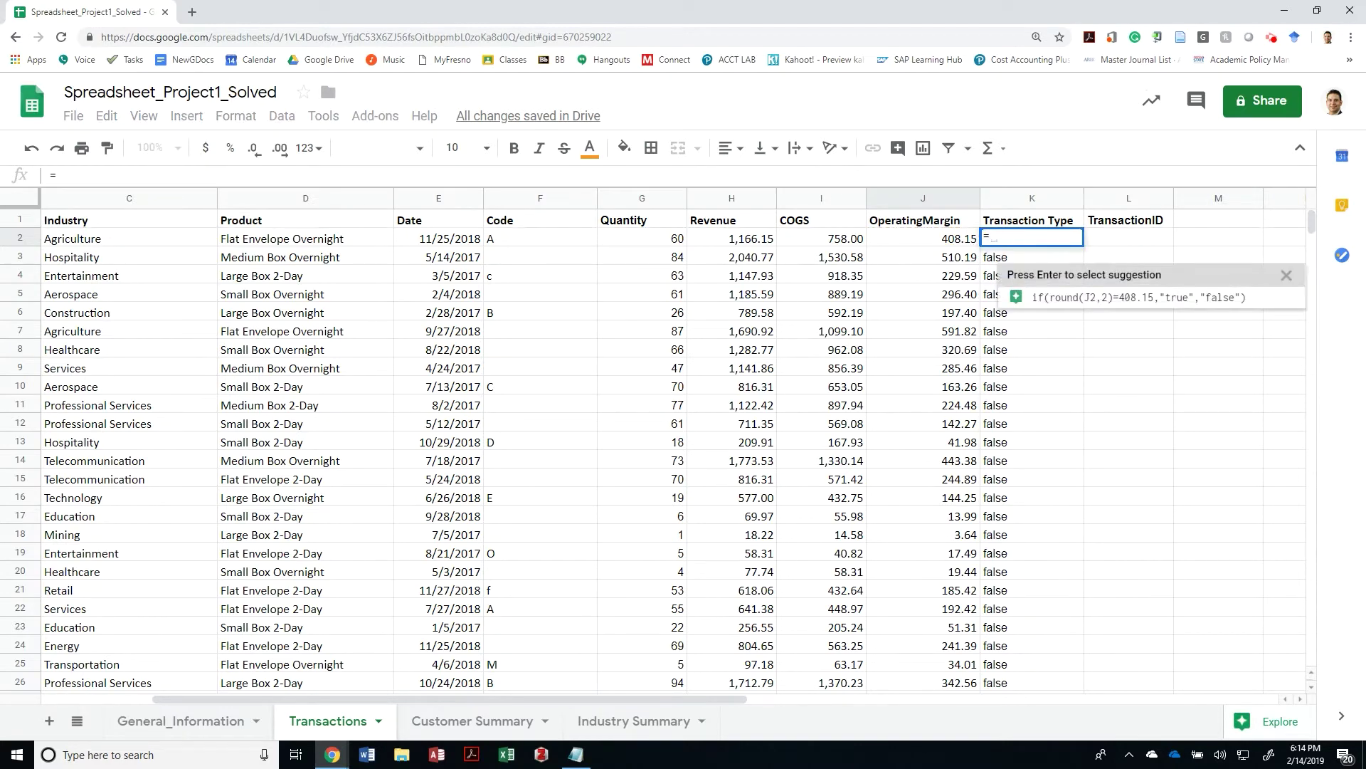
type("vl")
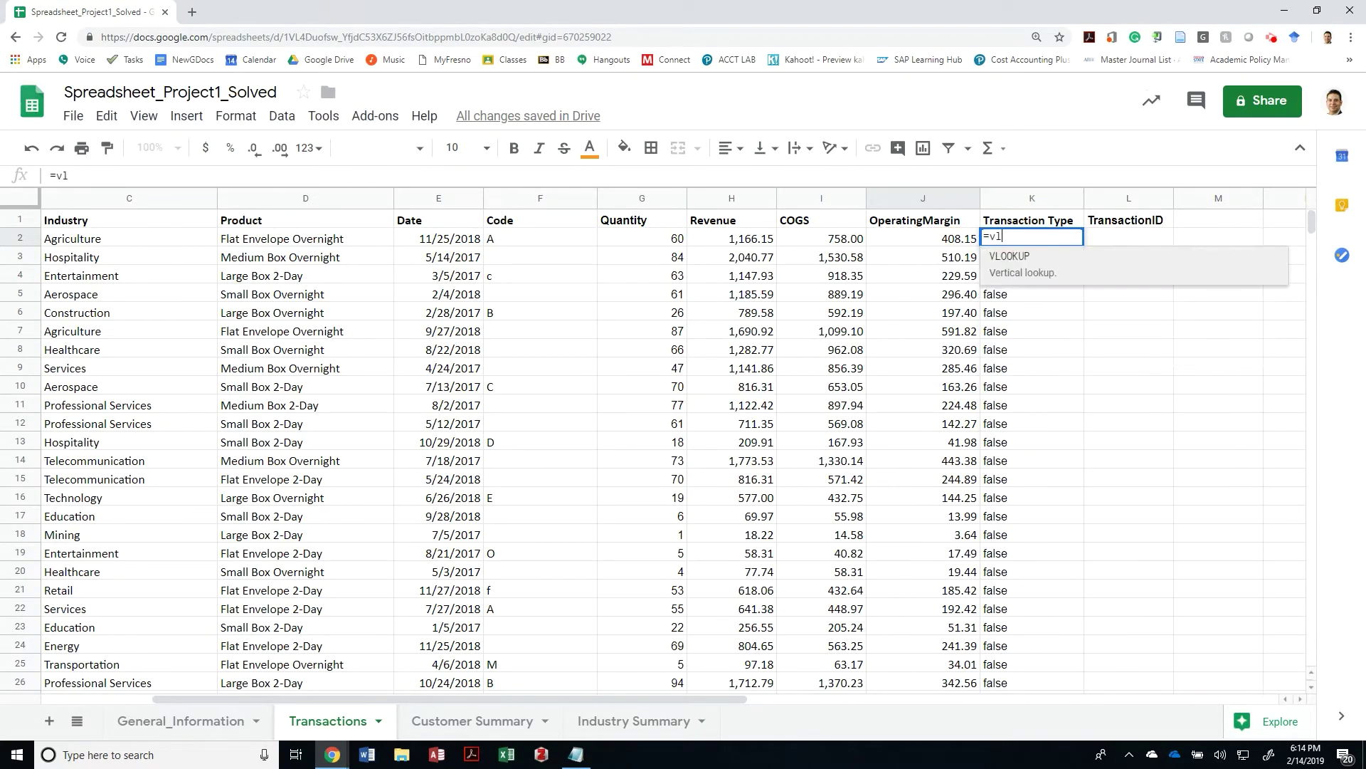
key("Tab")
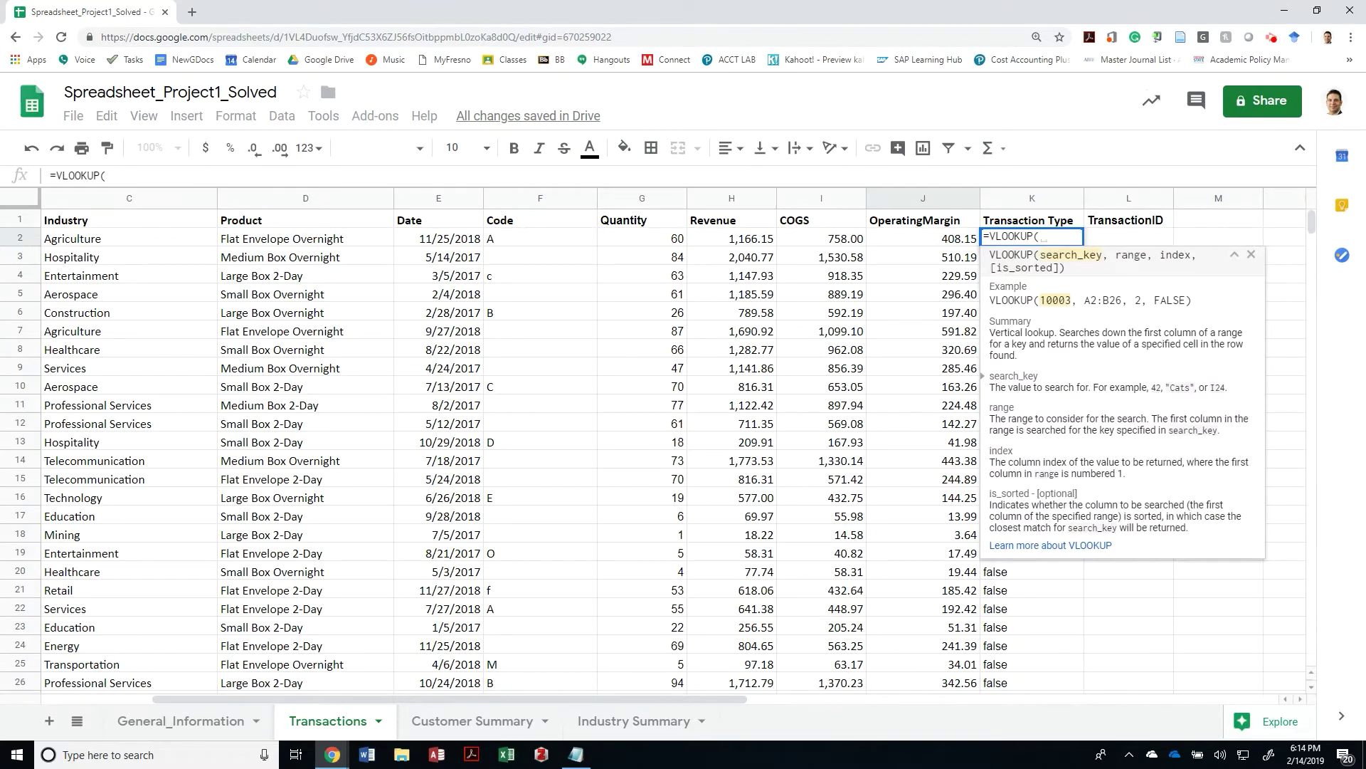
key("Left")
key("Left")
key("Left")
key("Left")
key("Left")
key("Left")
key("Left")
key("Left")
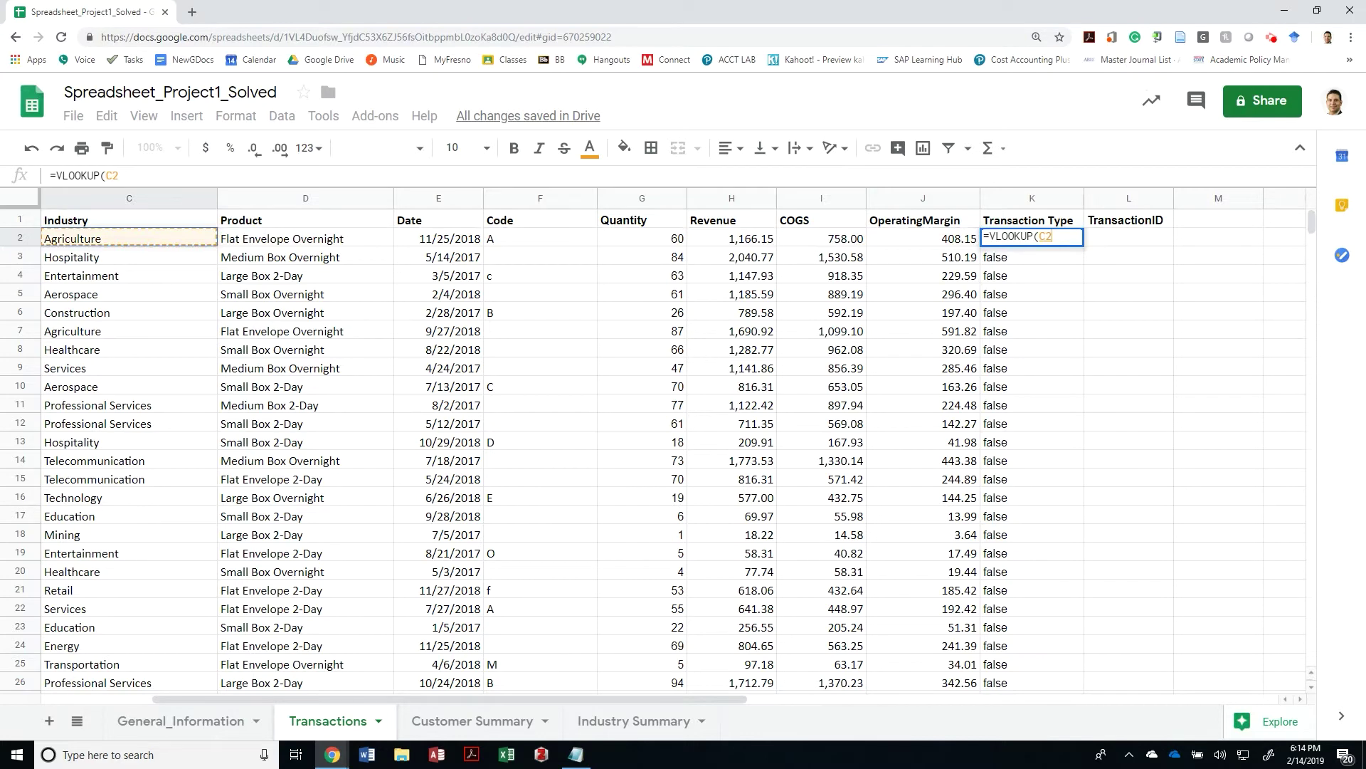
type(",")
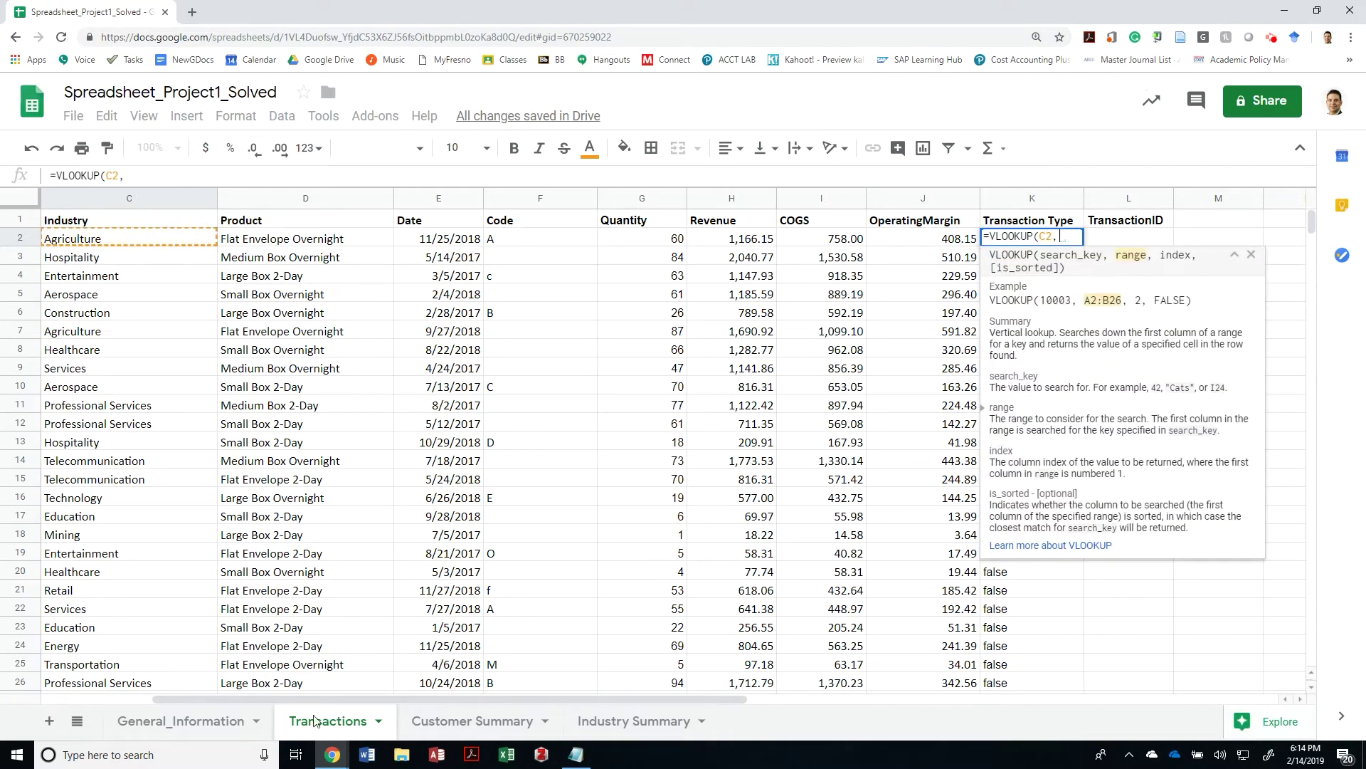
Set the VLOOKUP range to A1:G18 on the Industry Summary sheet, ending at the Average Profit Margin column.
left_click(675, 724)
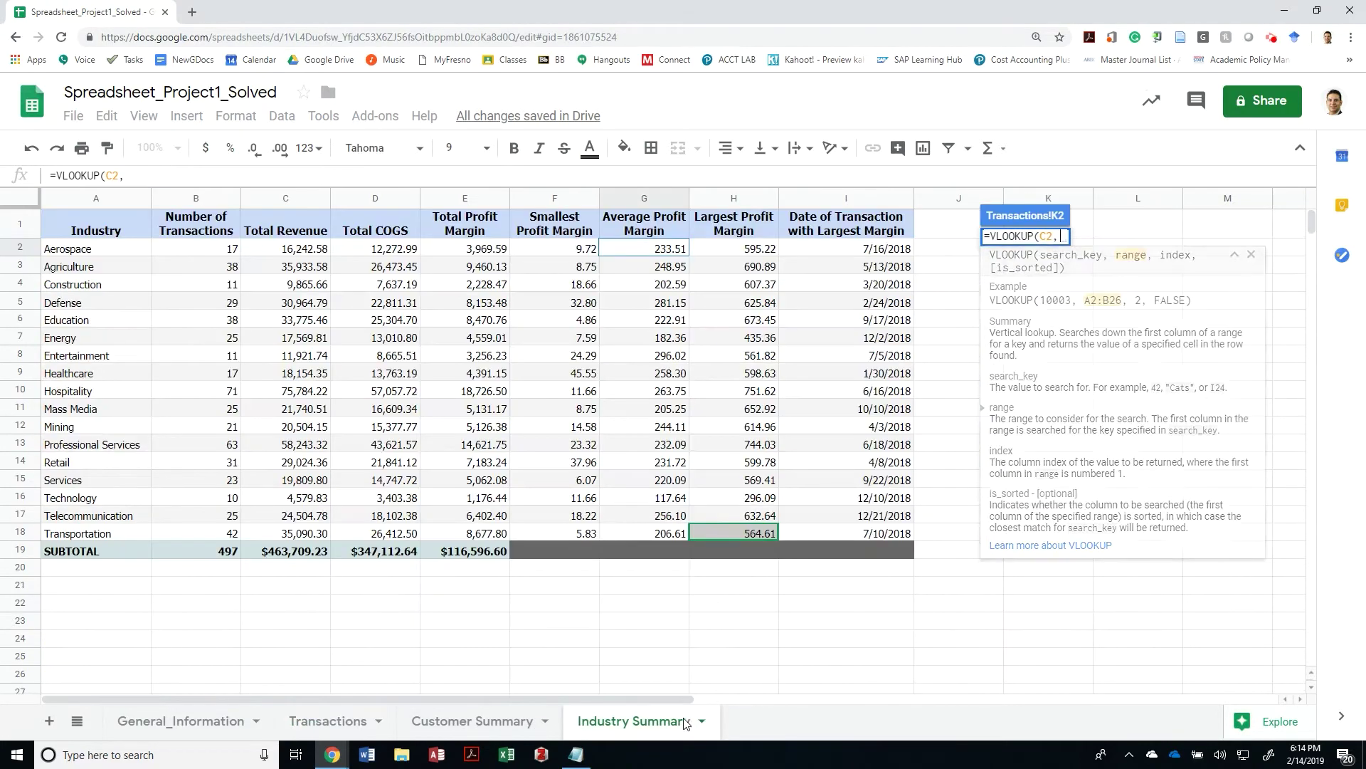
left_click(500, 344)
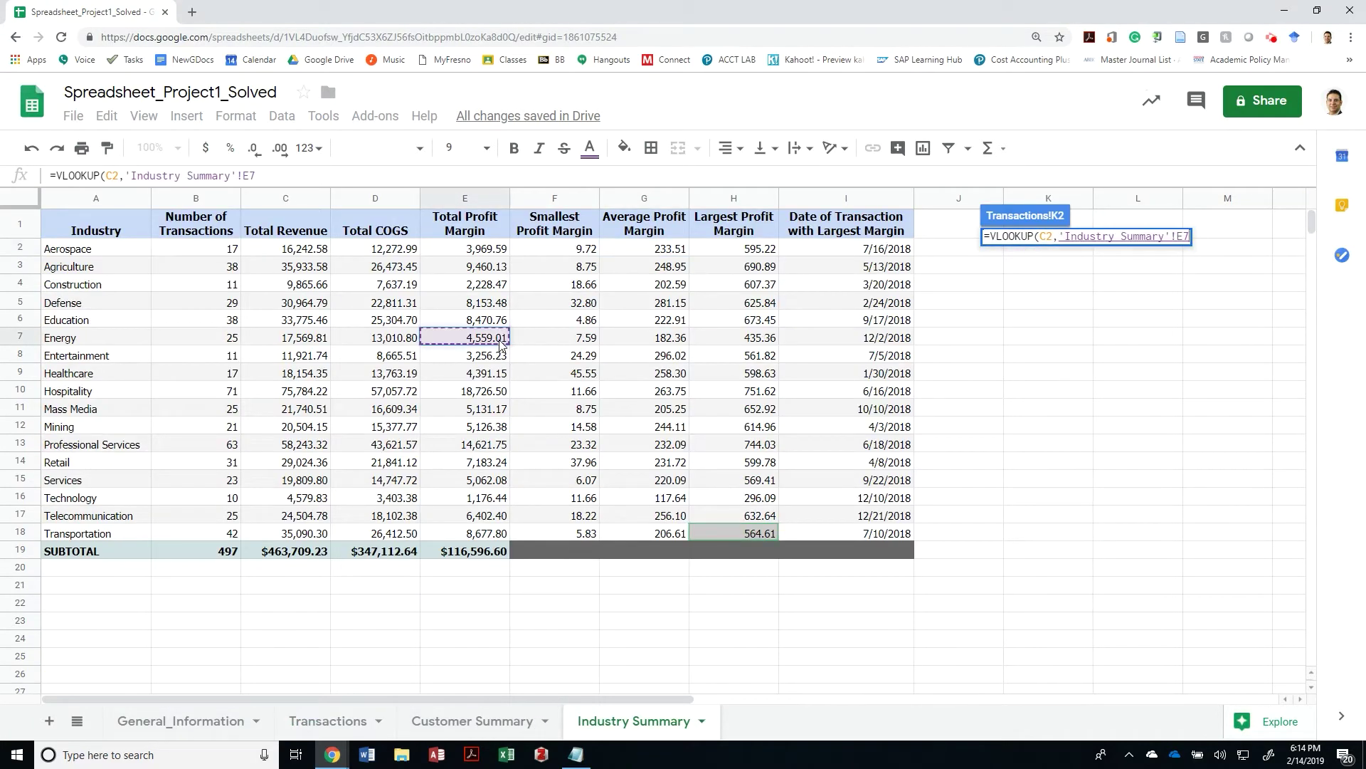
key("Left")
key("Left")
key("Left")
key("Up")
key("Up")
key("Up")
key("Up")
key("Up")
key("Up")
key("Left")
key("shift+Down")
key("shift+Down")
key("shift+Down")
key("shift+Down")
key("shift+Down")
key("shift+Down")
key("shift+Down")
key("shift+Down")
key("shift+Down")
key("shift+Down")
key("shift+Down")
key("shift+Down")
key("shift+Down")
key("shift+Down")
key("shift+Down")
key("shift+Down")
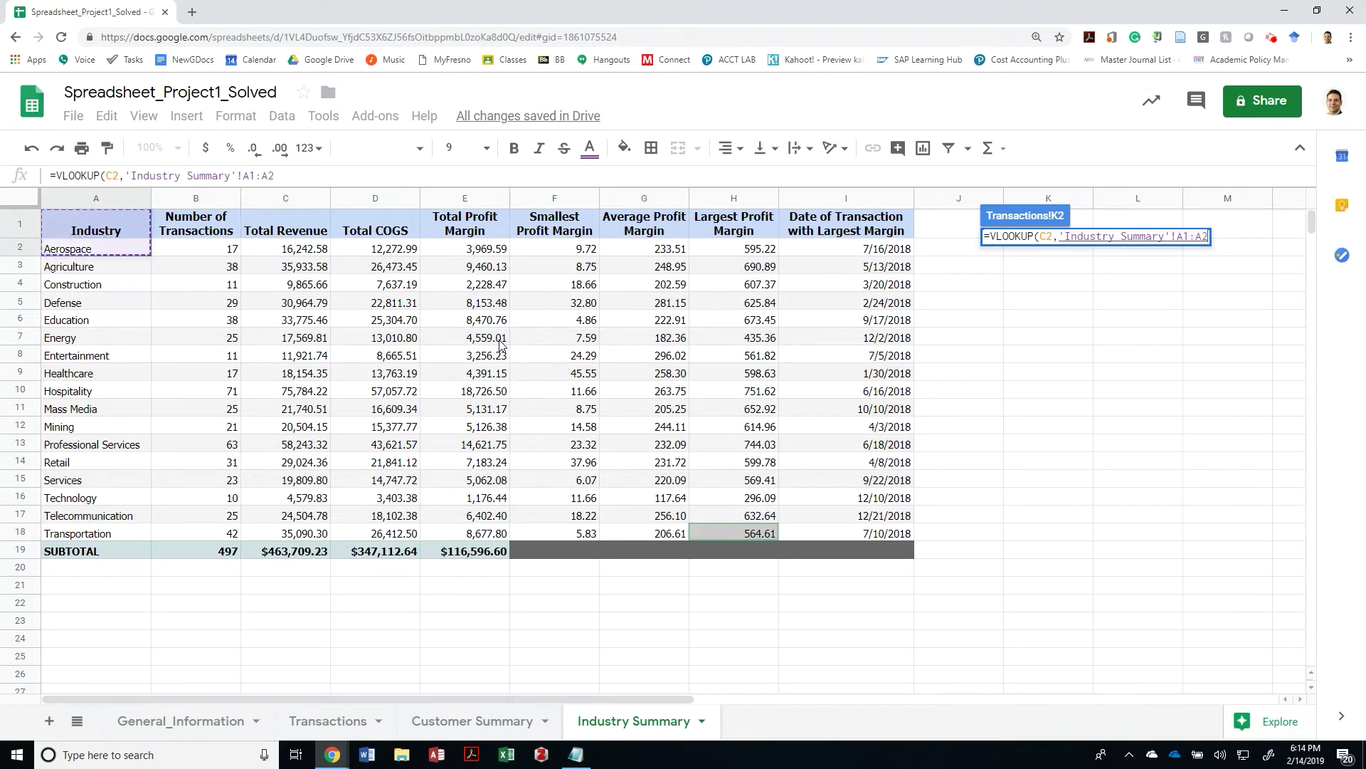
key("shift+Down")
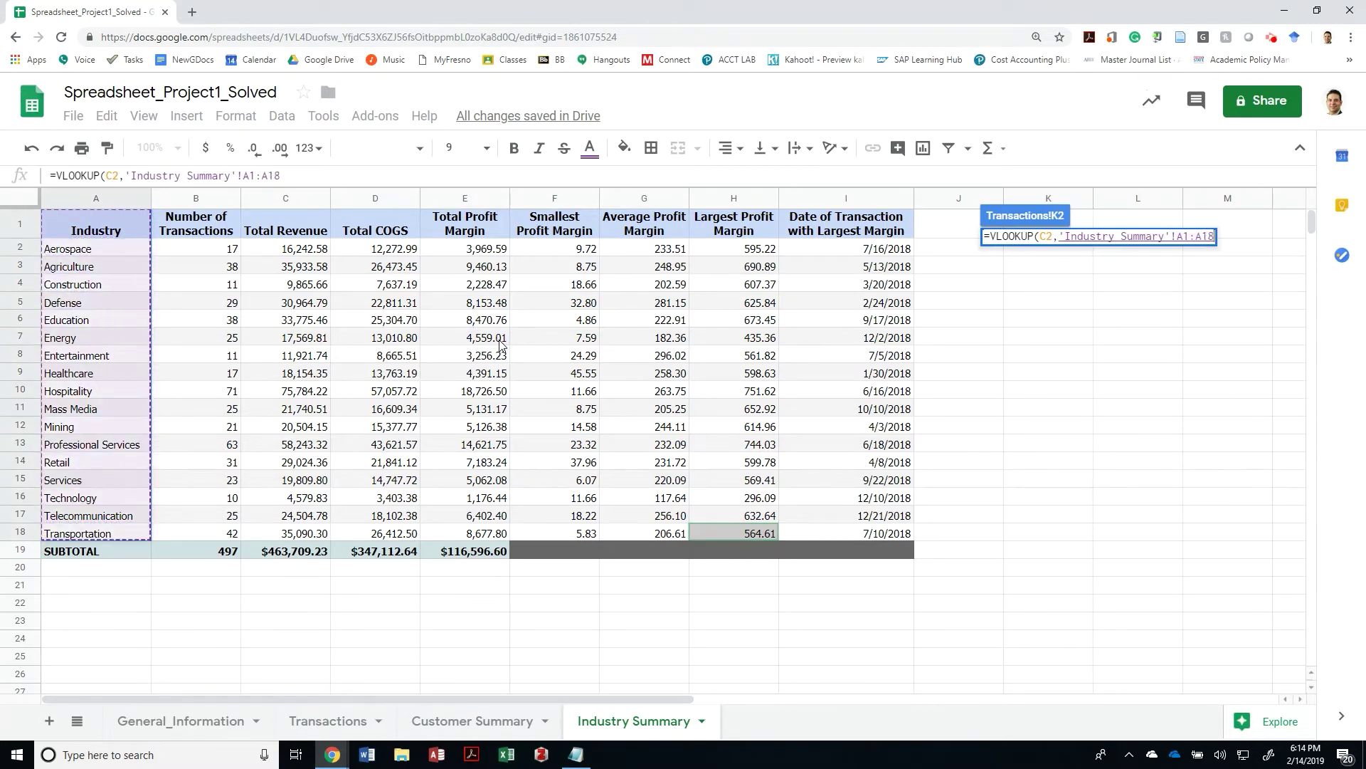
key("shift+Right")
key("shift+Right")
key("shift+Right")
key("shift+Right")
key("shift+Right")
key("shift+Right")
key("shift+Right")
key("shift+Right")
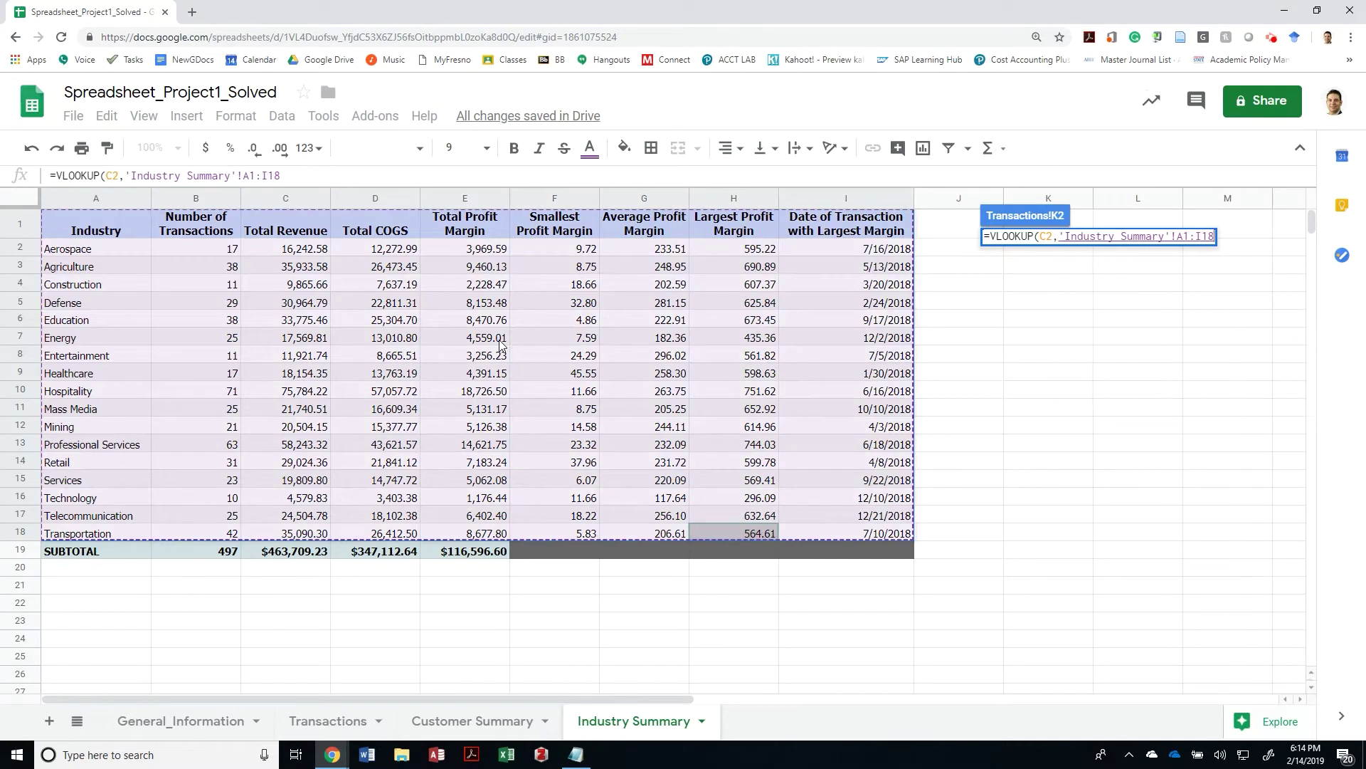
key("shift+Left")
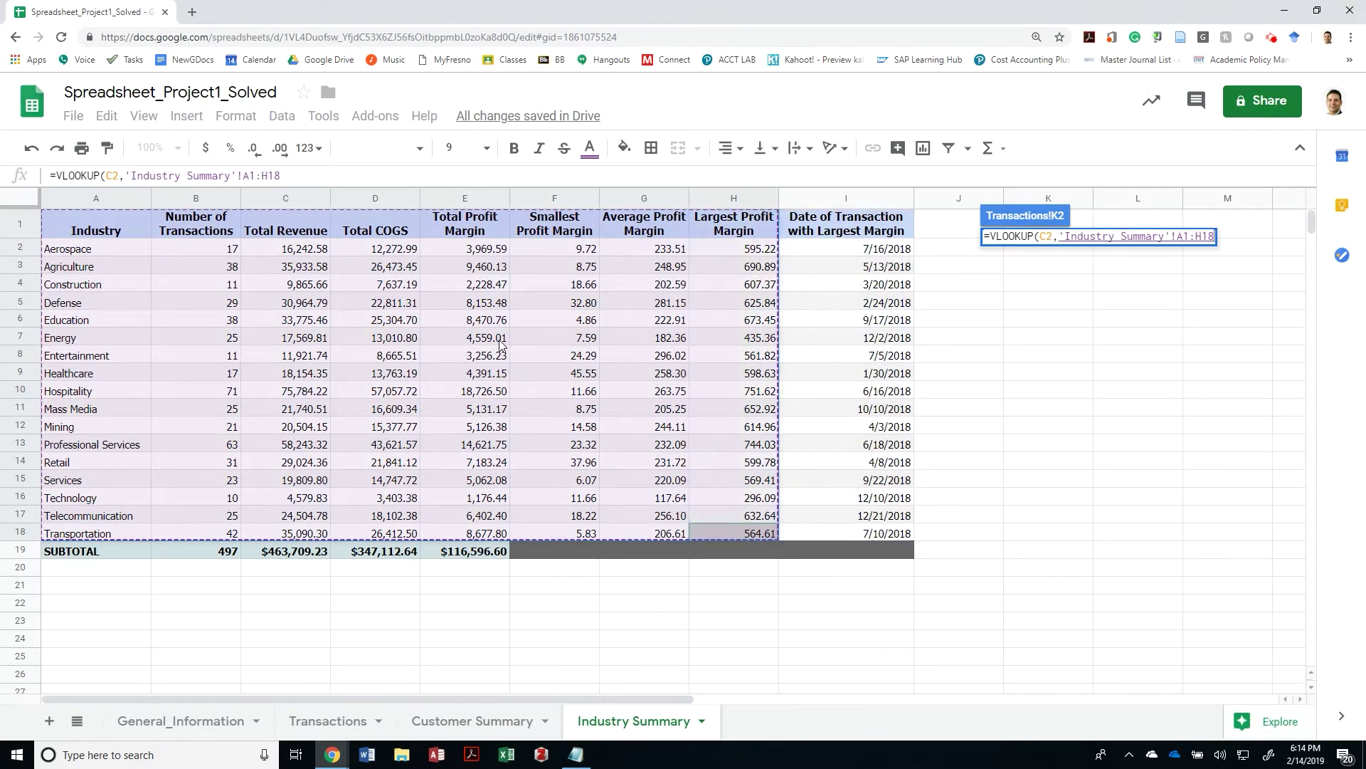
key("shift+Left")
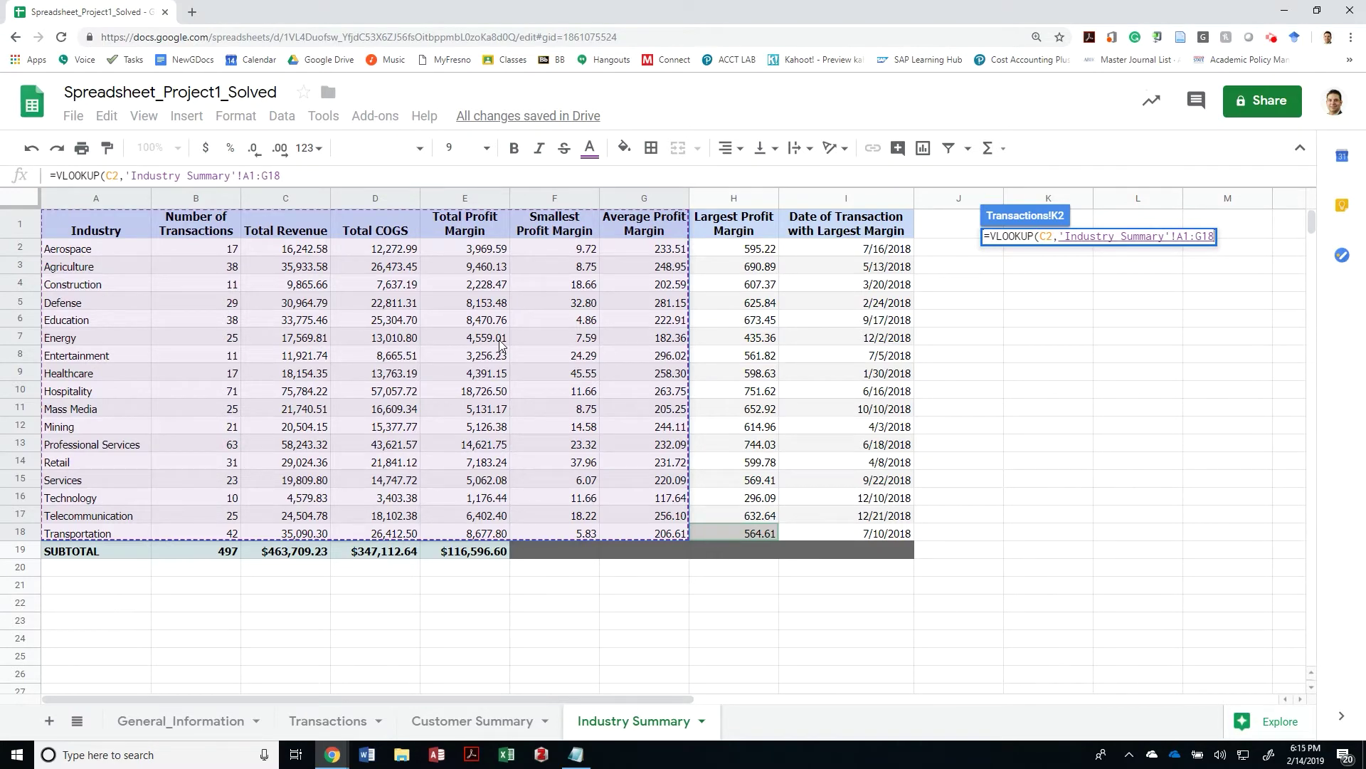
Complete the K2 VLOOKUP with column index 7 to return the average profit margin.
type(",")
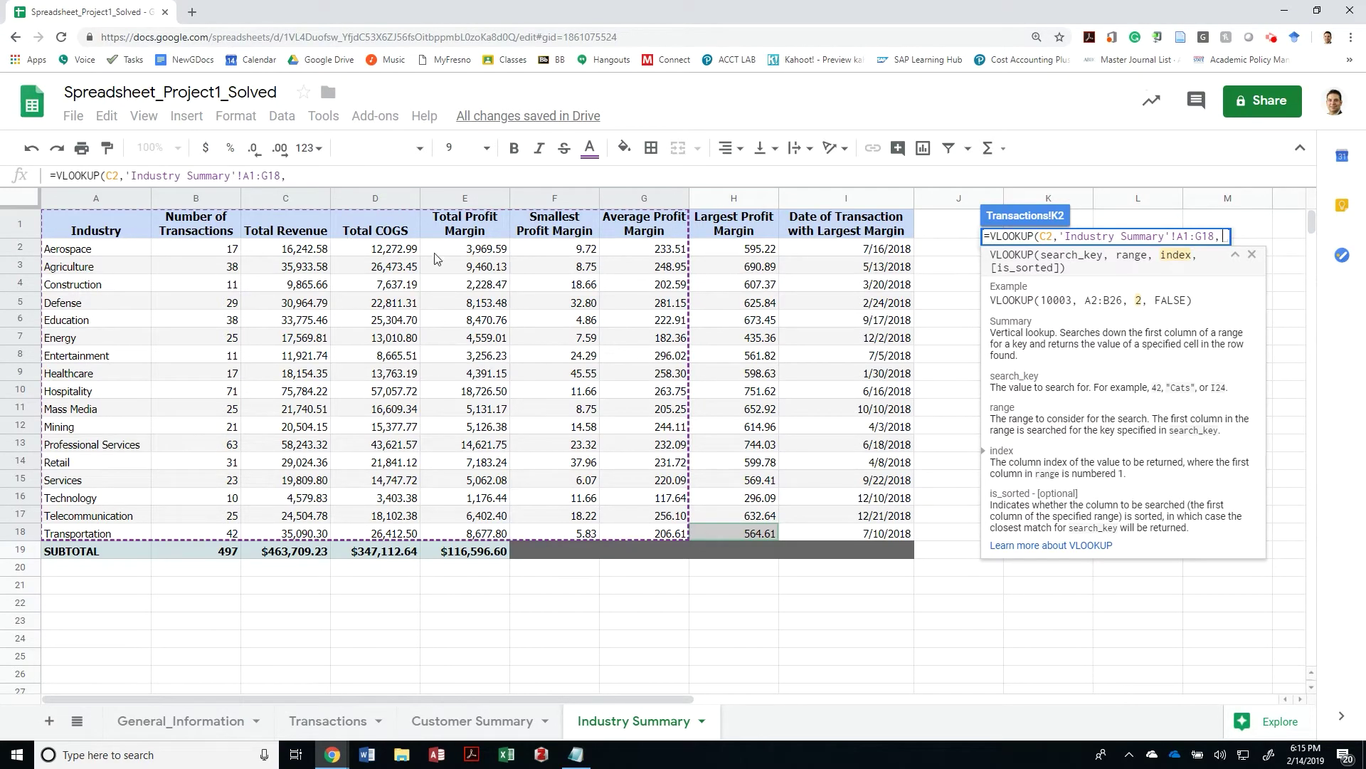
type("7")
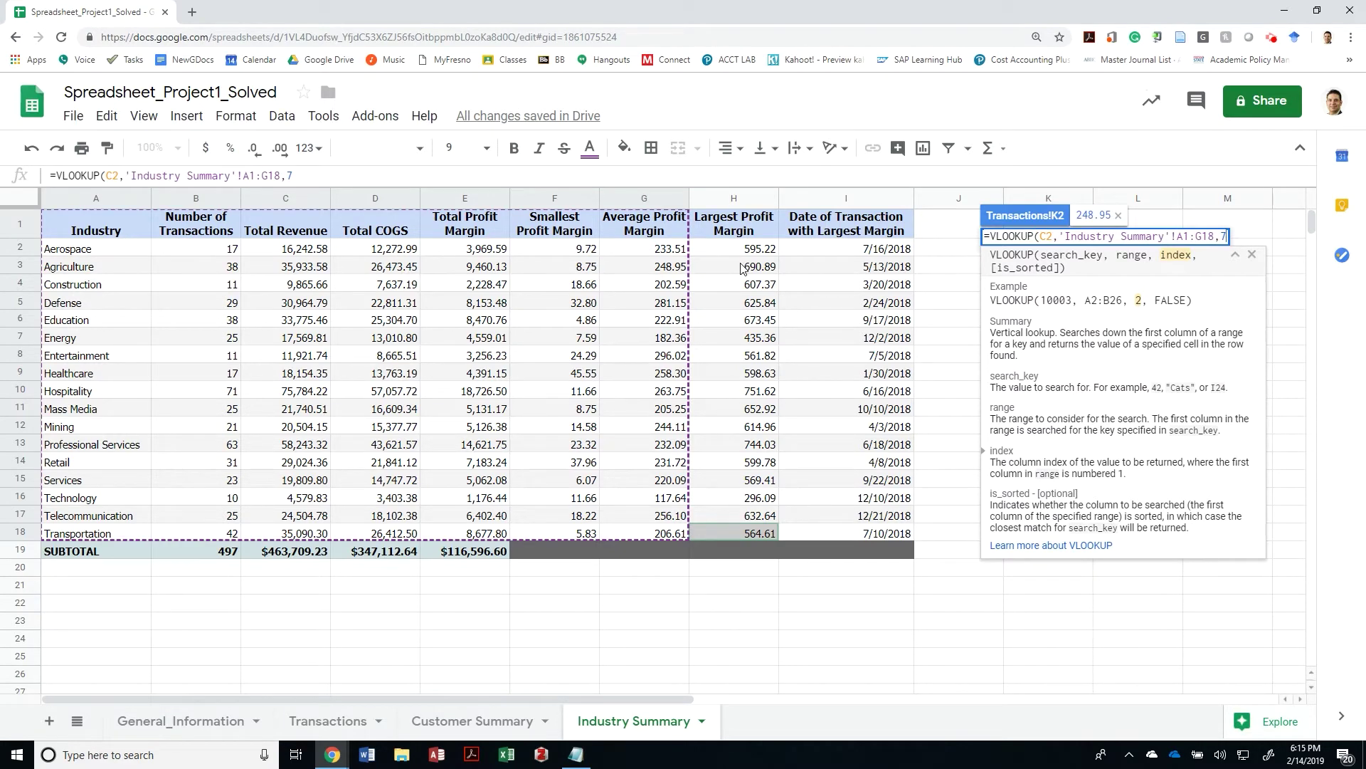
type(")")
key("Return")
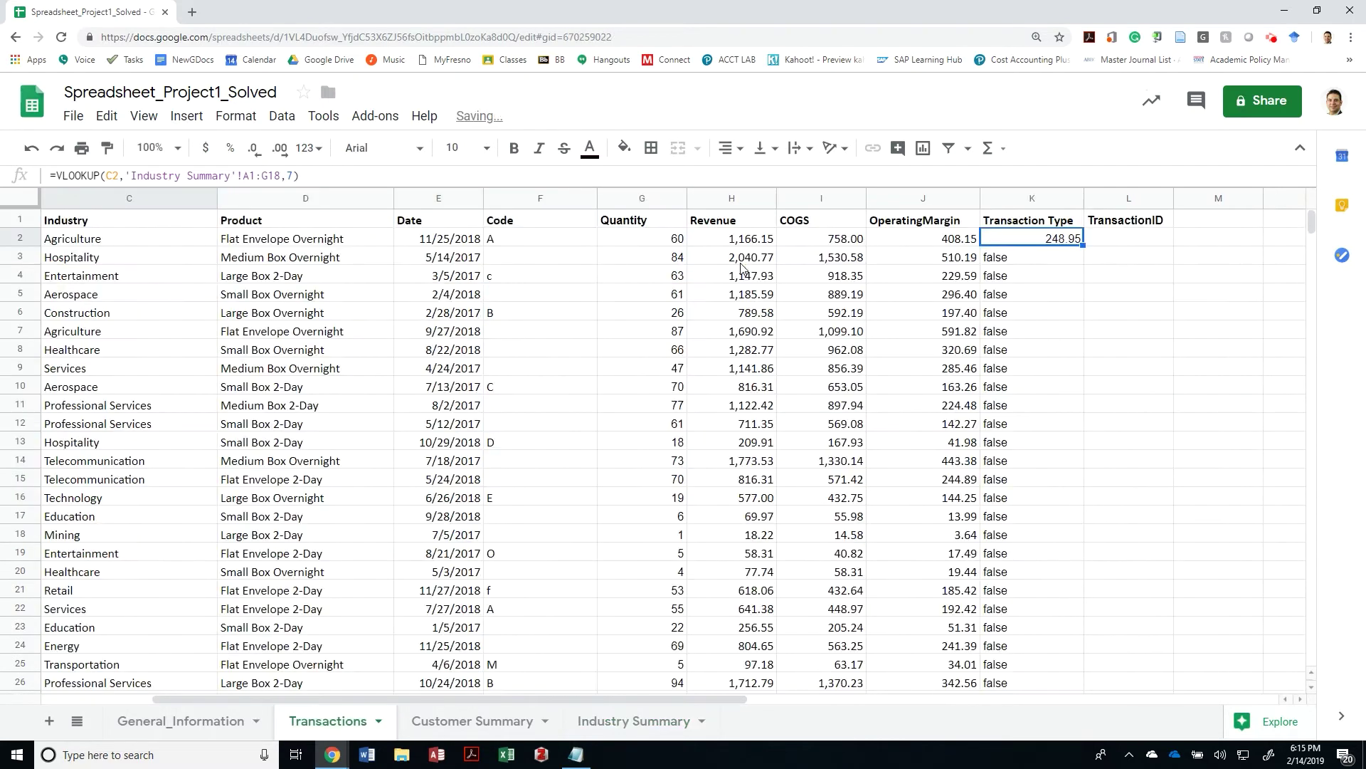
Try filling the K2 VLOOKUP with its relative lookup range down the Transaction Type column.
key("Left")
key("Right")
key("Left")
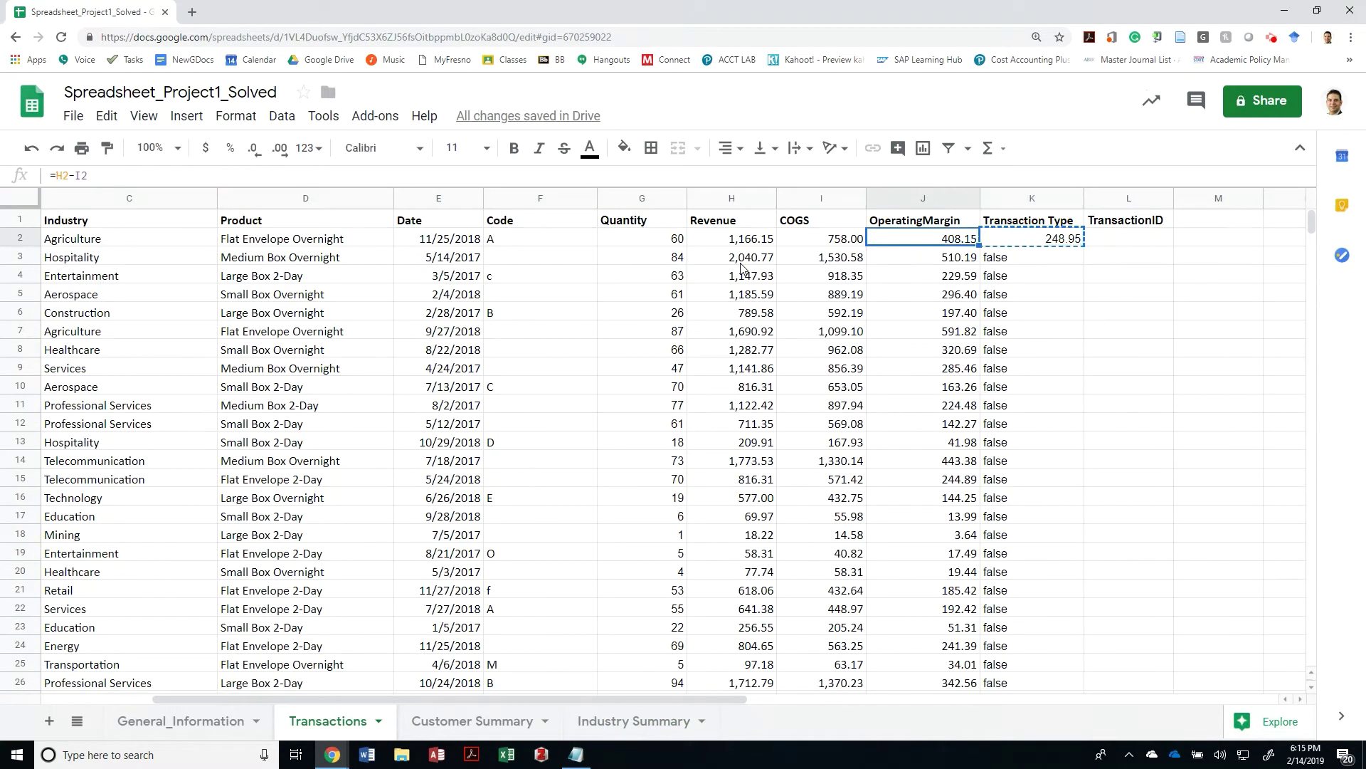
key("ctrl+Down")
key("Right")
key("ctrl+z")
key("ctrl+z")
key("ctrl+z")
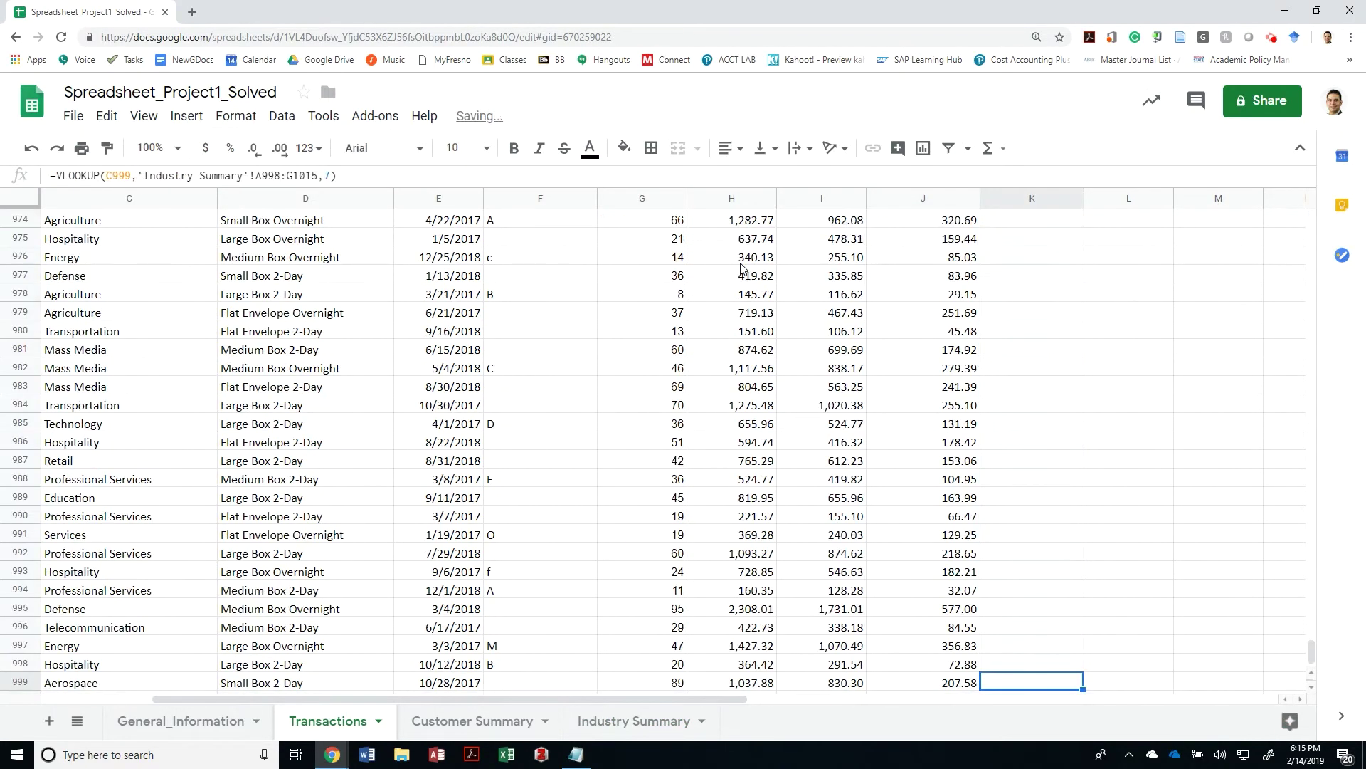
key("ctrl+z")
key("Up")
key("Down")
key("Return")
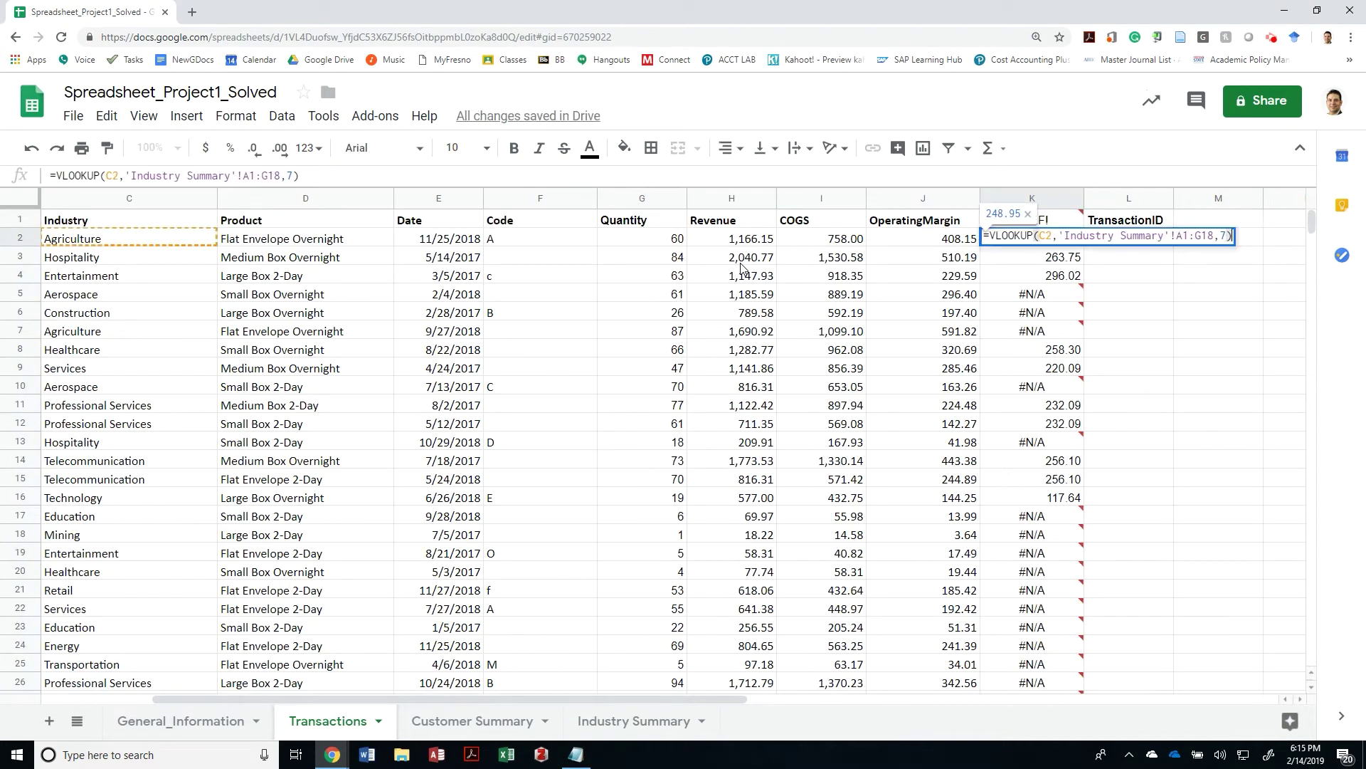
key("Escape")
Undo the fill of the relative-range VLOOKUP in the Transaction Type column.
key("ctrl+y")
key("ctrl+y")
key("ctrl+y")
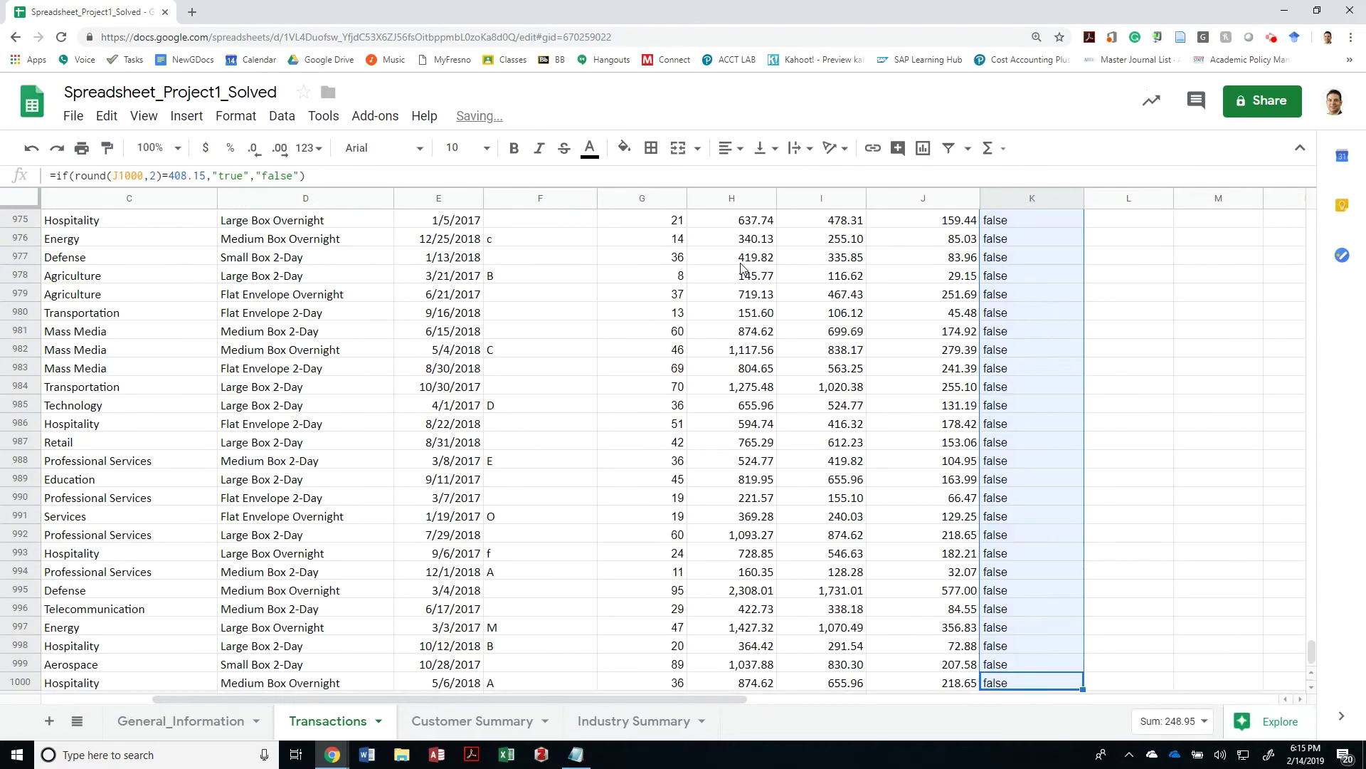
Make the lookup range in the K2 VLOOKUP absolute as $A$1:$G$18.
key("Down")
key("Return")
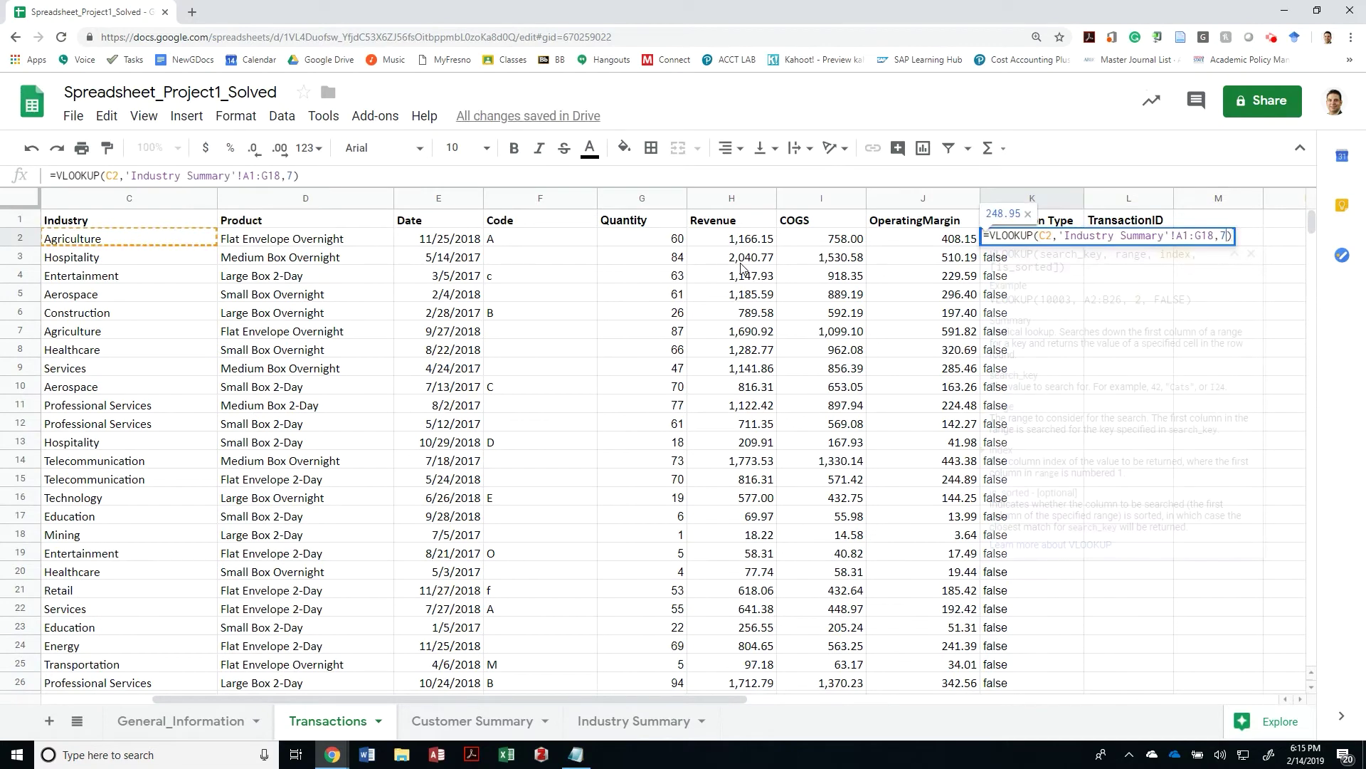
key("Left")
key("F4")
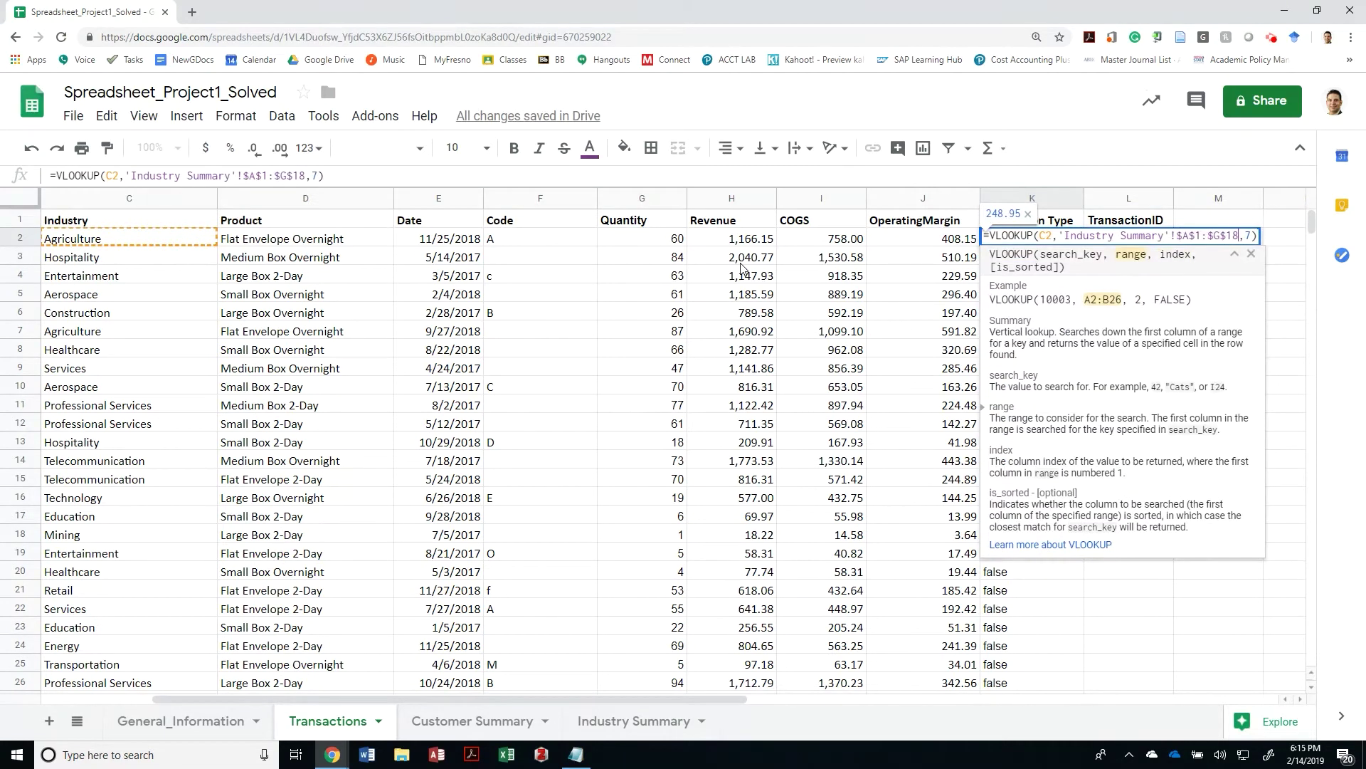
key("Return")
Fill the absolute-range VLOOKUP from K2 down the Transaction Type column to the last transaction row.
key("Up")
key("ctrl+shift+Down")
key("ctrl+d")
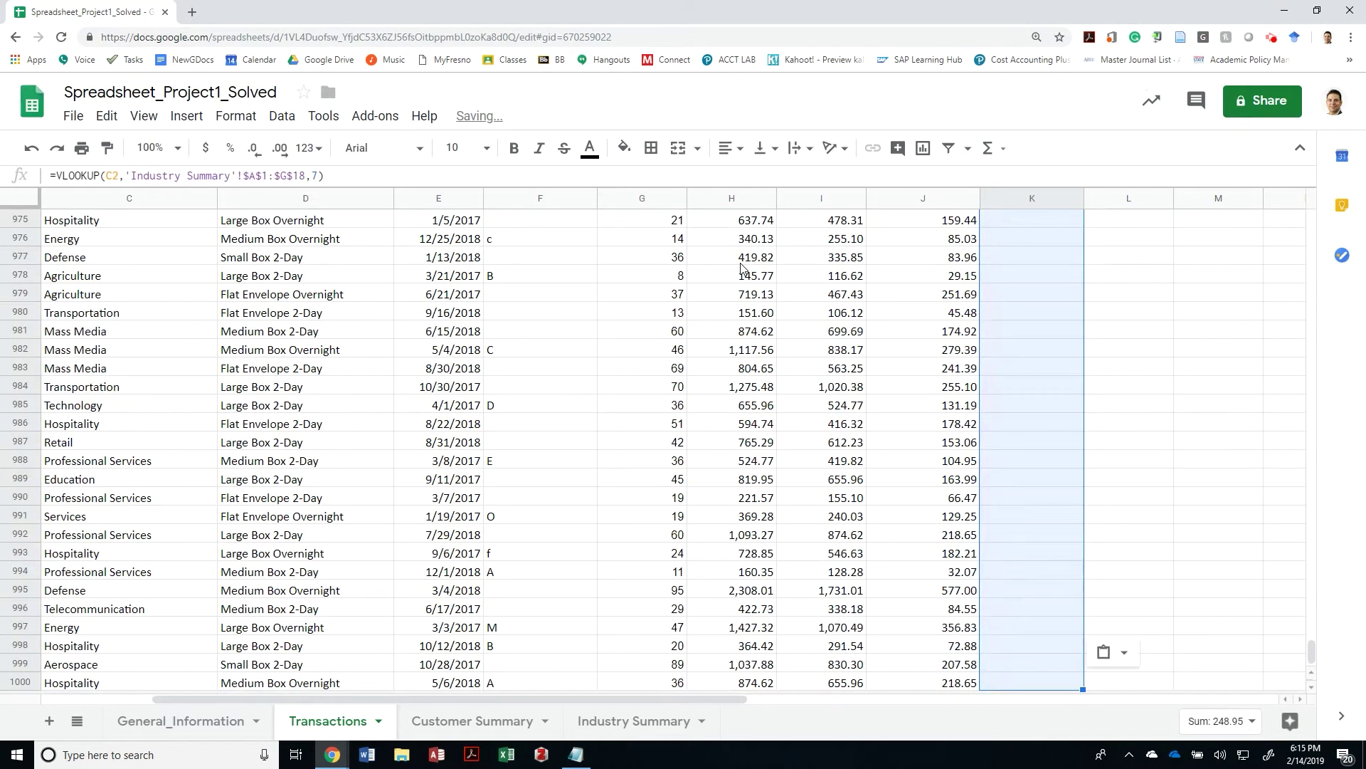
key("ctrl+Up")
key("Down")
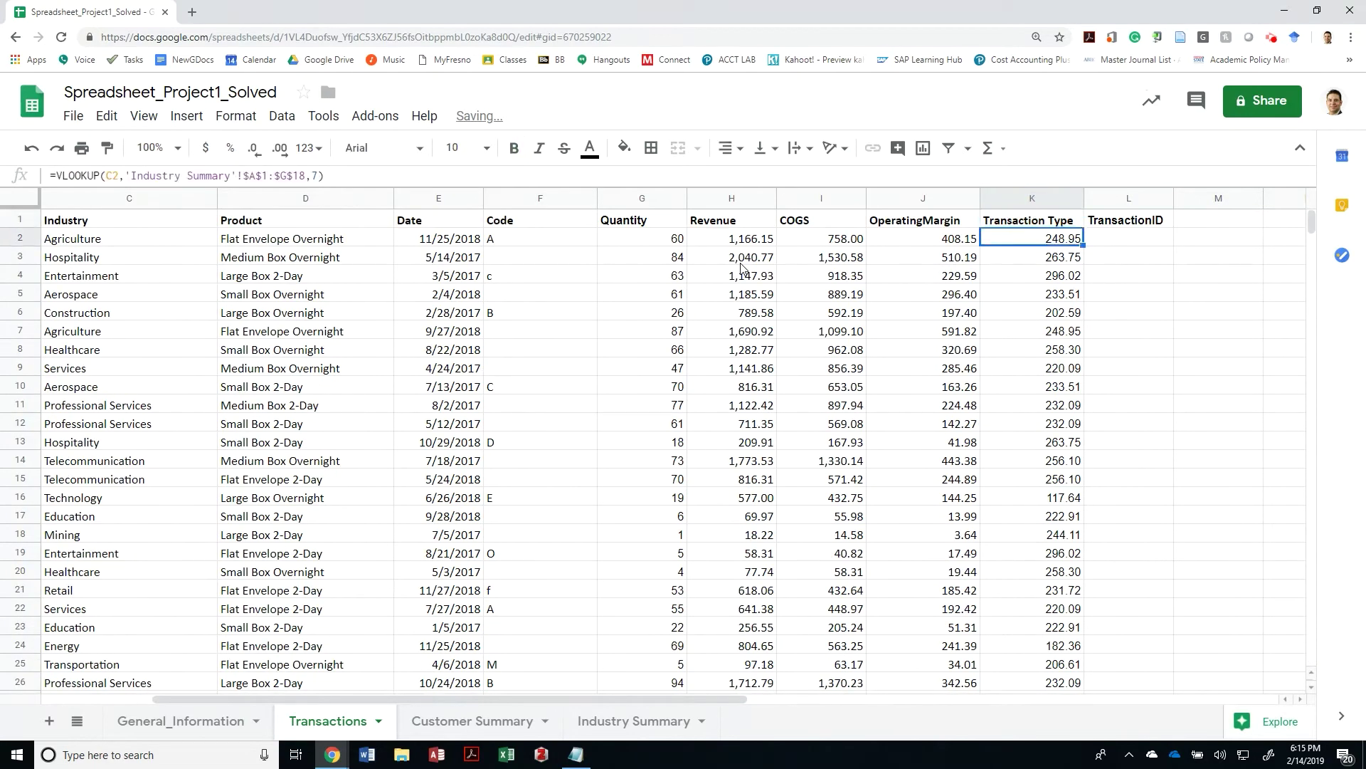
Check the filled VLOOKUP formulas row by row below K2, comparing each search key and lookup range.
key("Return")
key("Return")
key("Down")
key("Return")
key("Return")
key("Return")
key("Return")
key("Return")
key("Return")
key("Return")
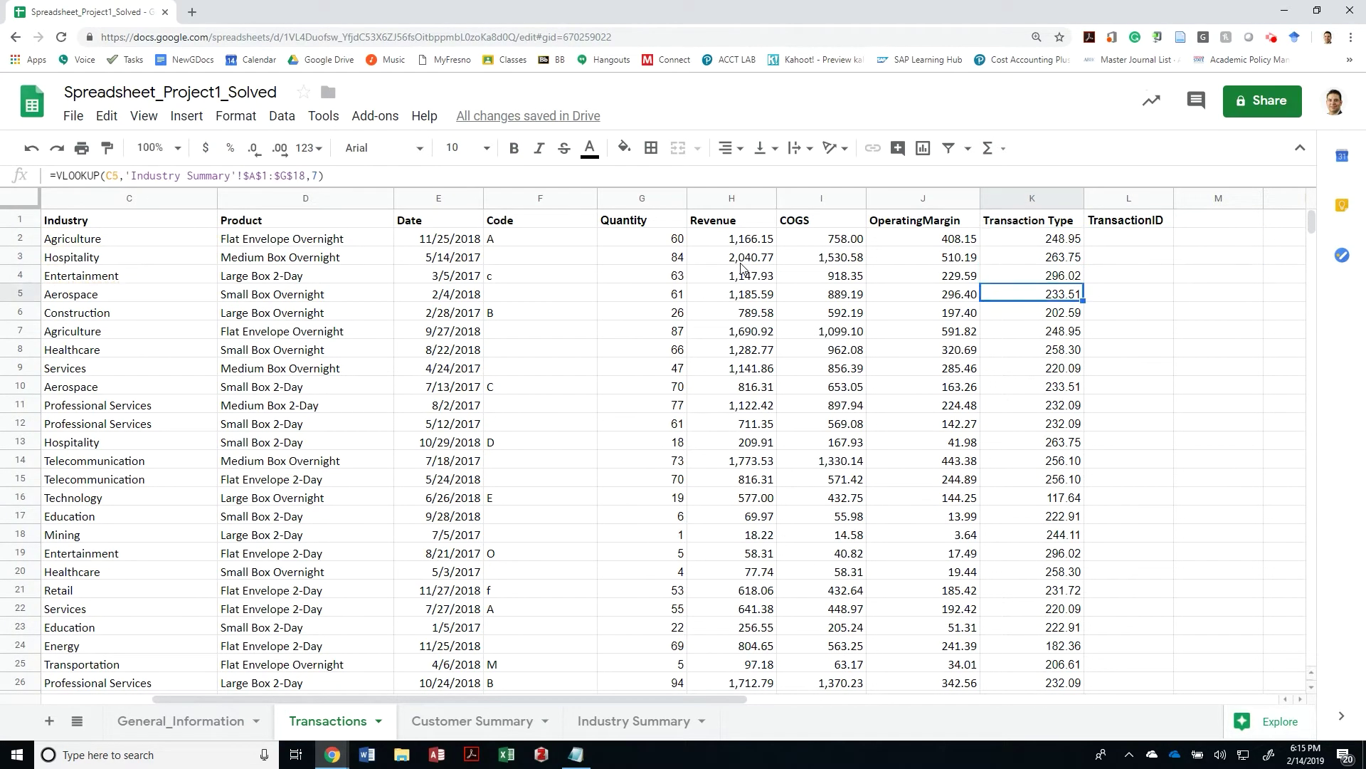
key("Return")
key("Return")
key("Return")
key("Return")
key("Return")
key("Return")
key("Return")
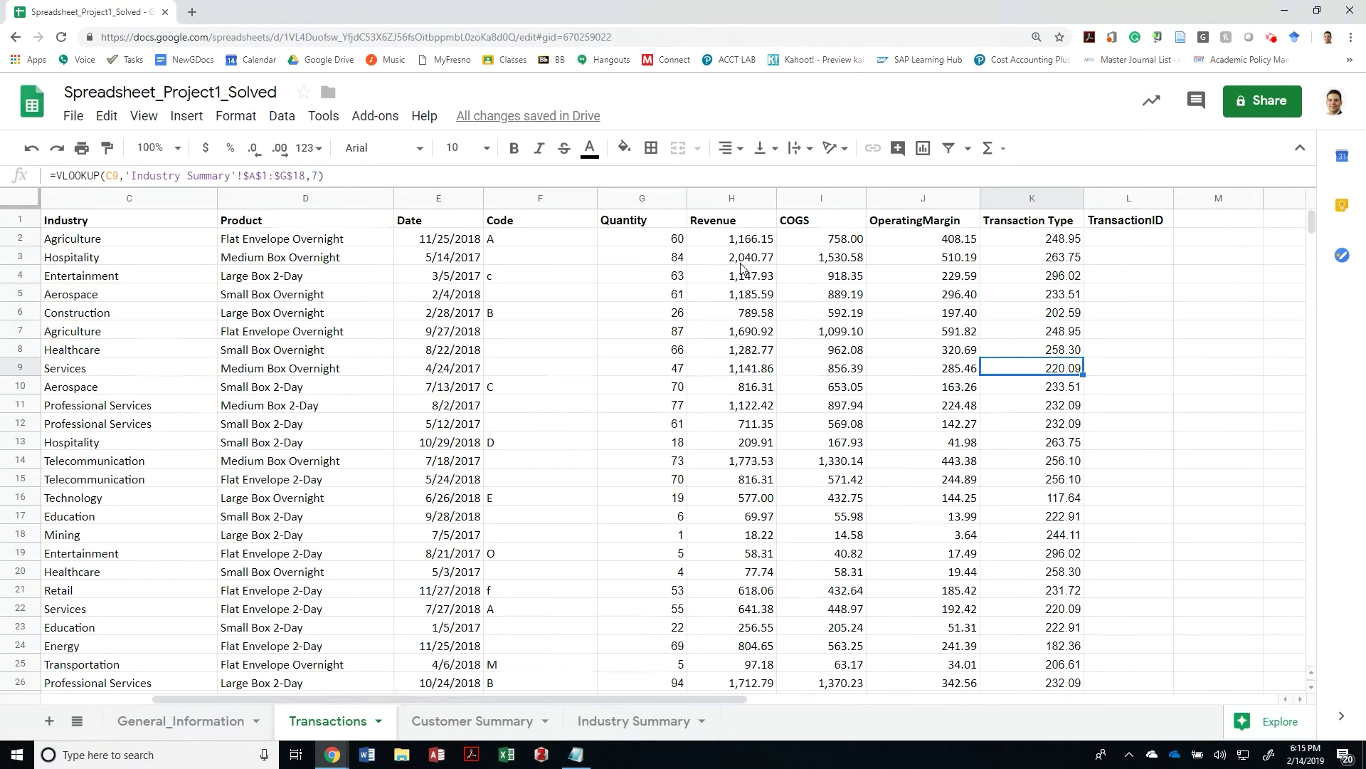
key("Return")
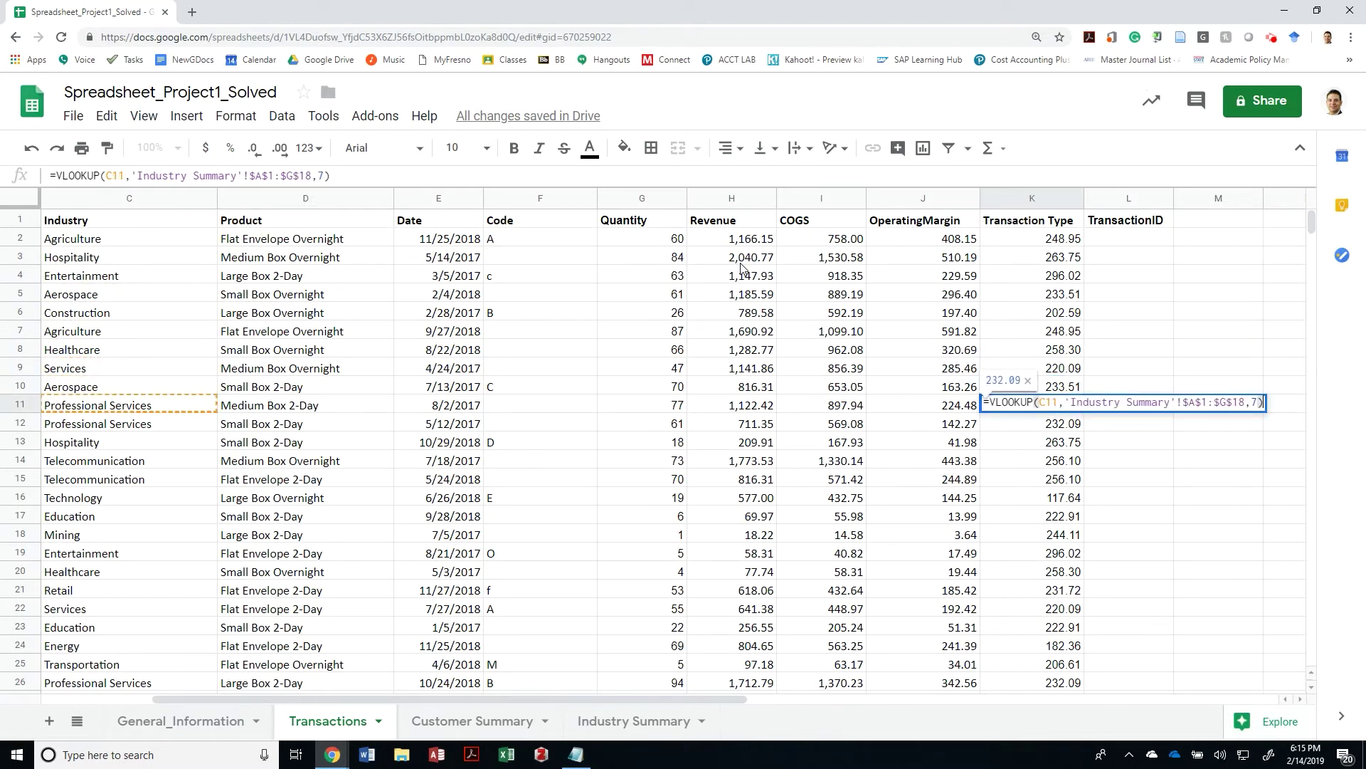
key("Return")
key("ctrl+Up")
key("Down")
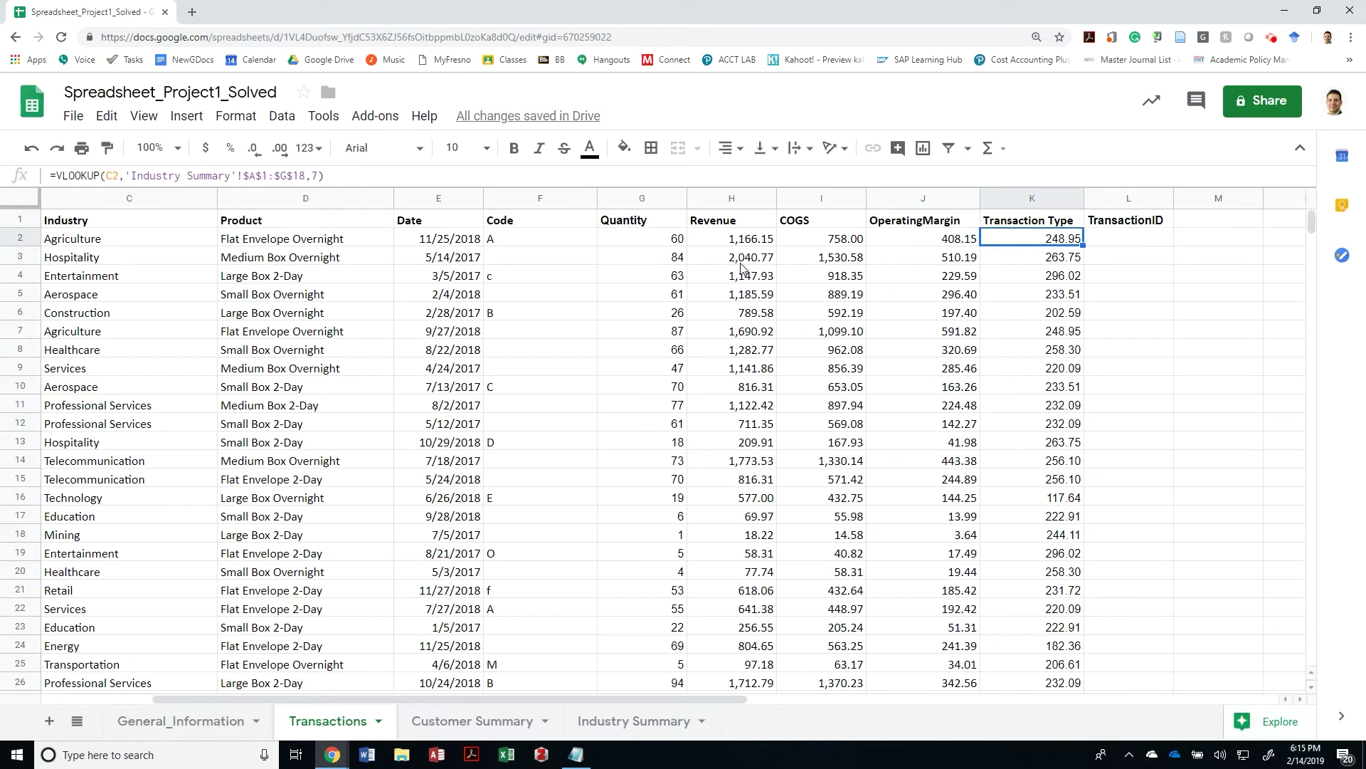
Inspect the OperatingMargin formula in J2 beside the looked-up average.
key("Left")
key("Return")
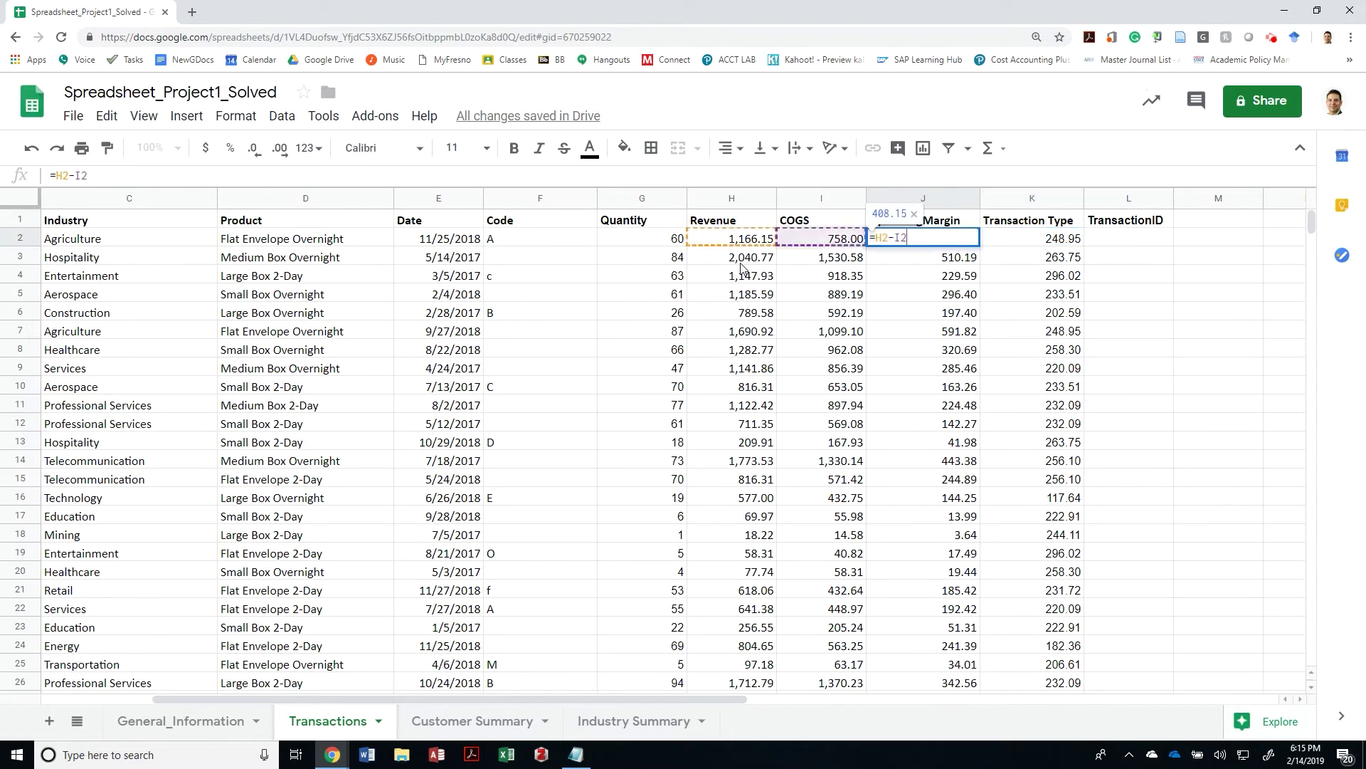
key("Escape")
key("Right")
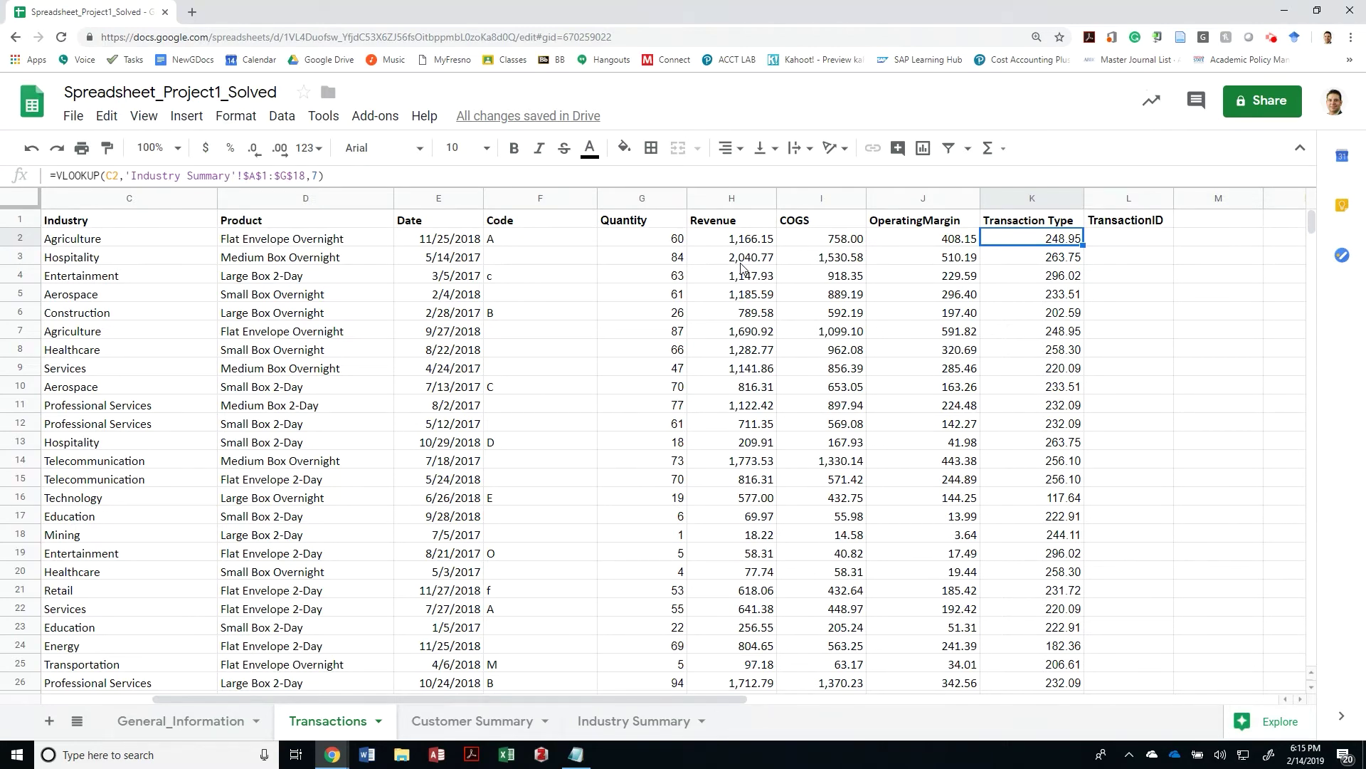
Multiply the VLOOKUP result in K2 by 1.20.
key("F2")
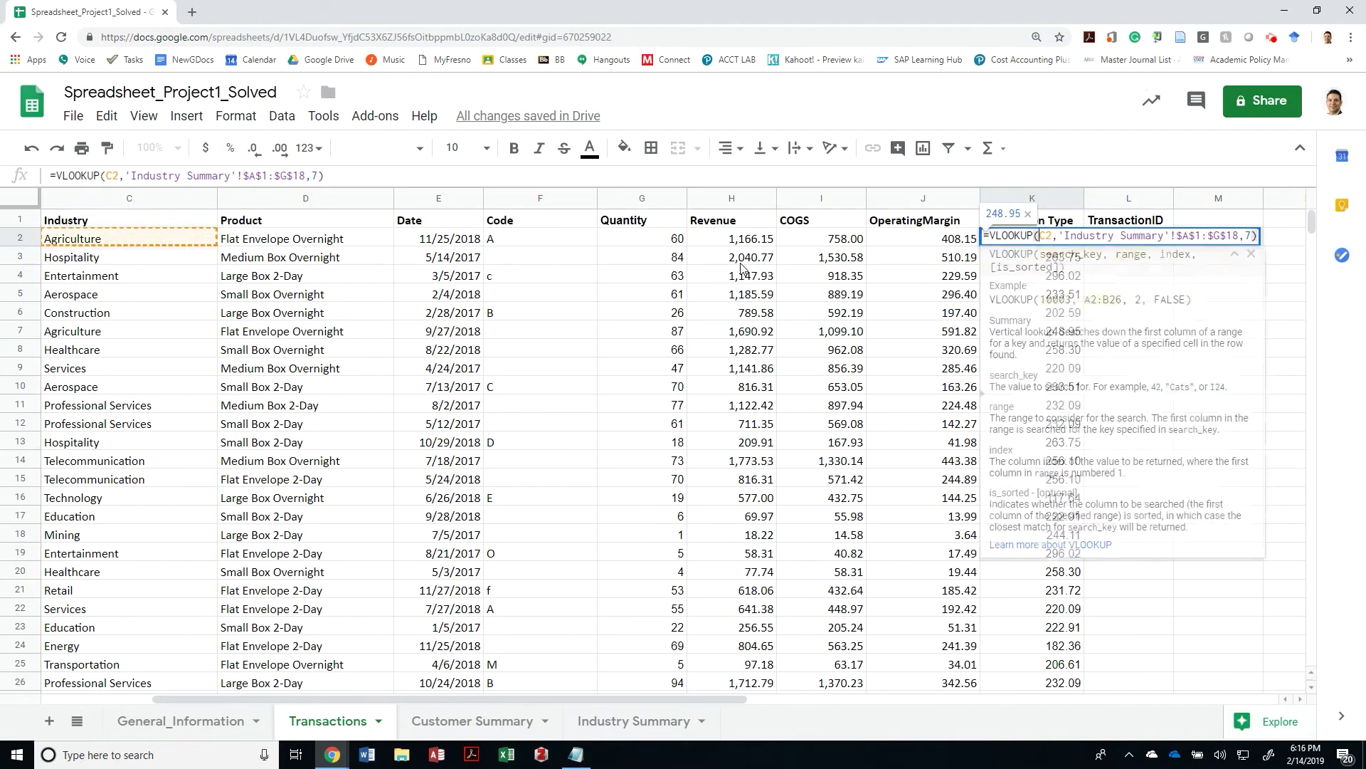
type("*1.20")
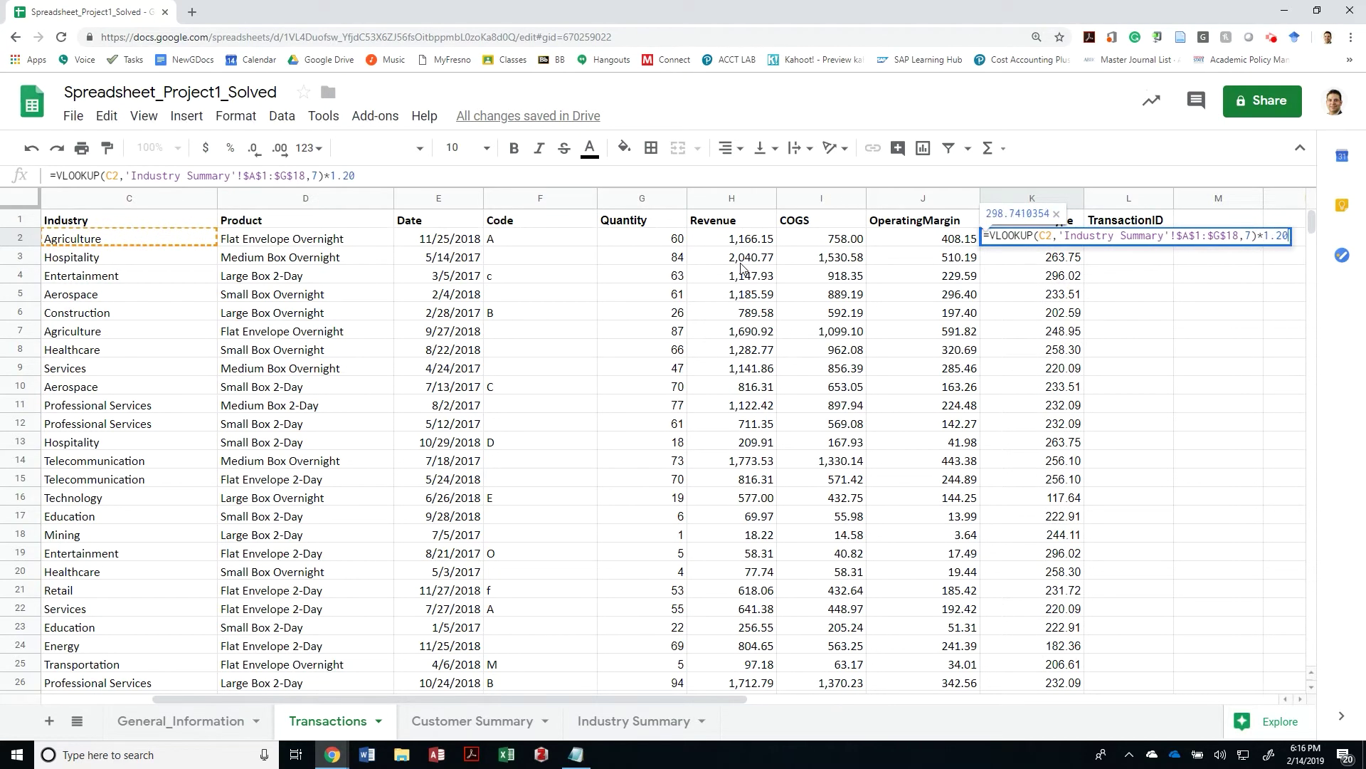
key("Return")
key("Up")
key("Return")
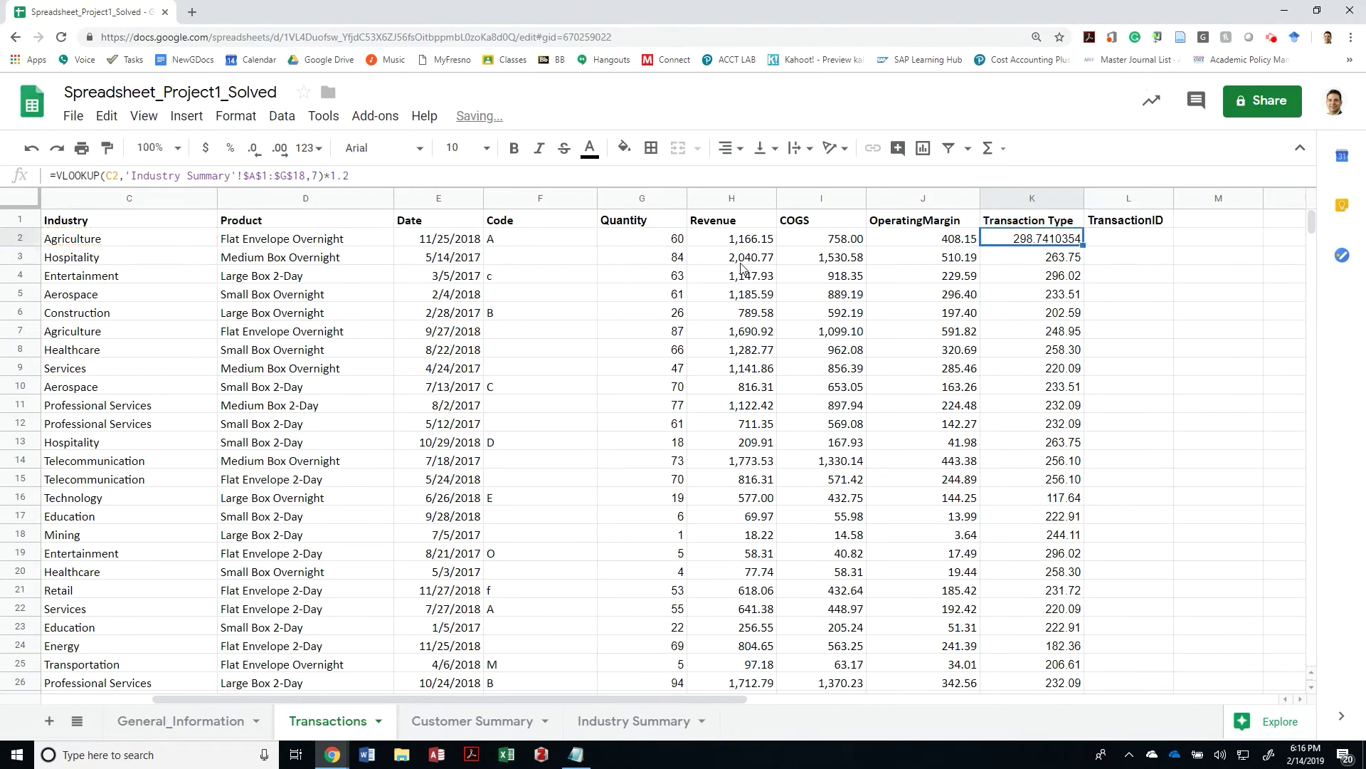
key("Escape")
key("Left")
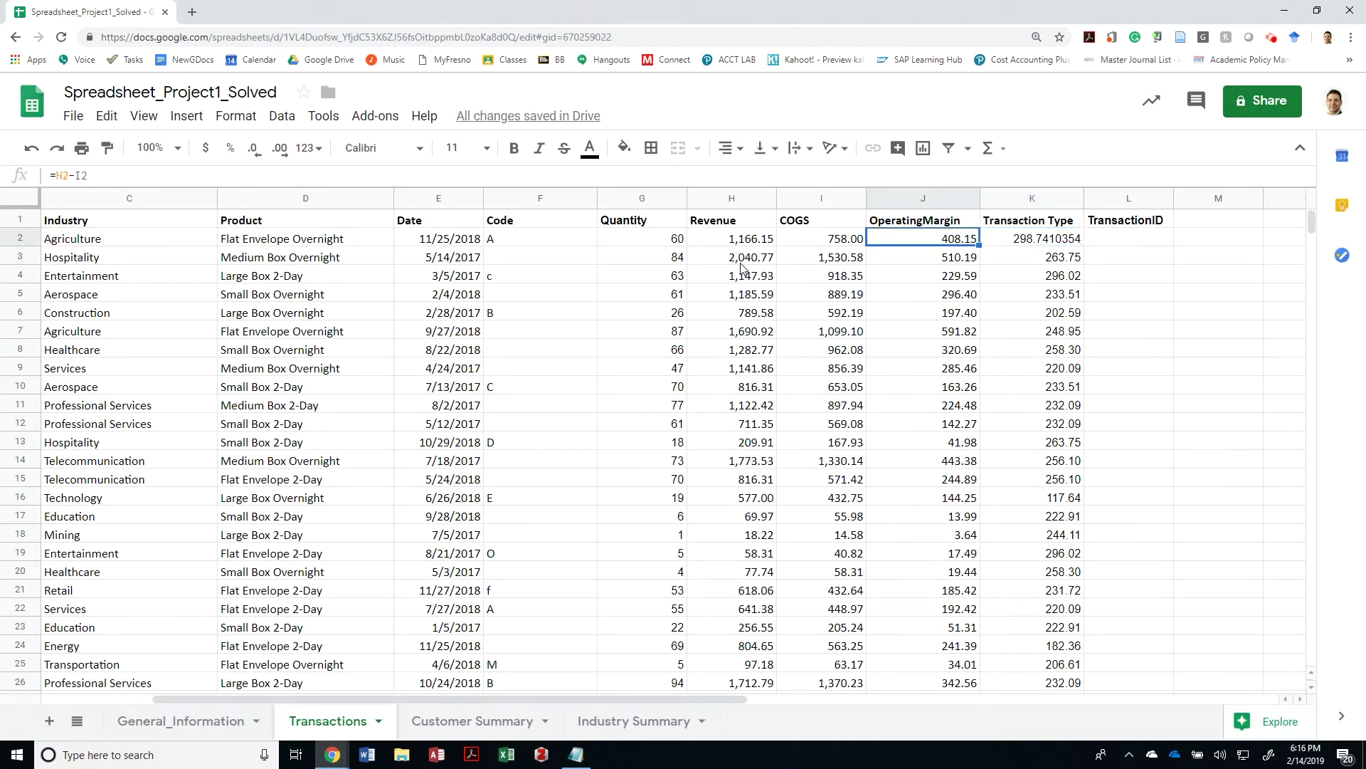
key("ctrl+Left")
key("ctrl+Right")
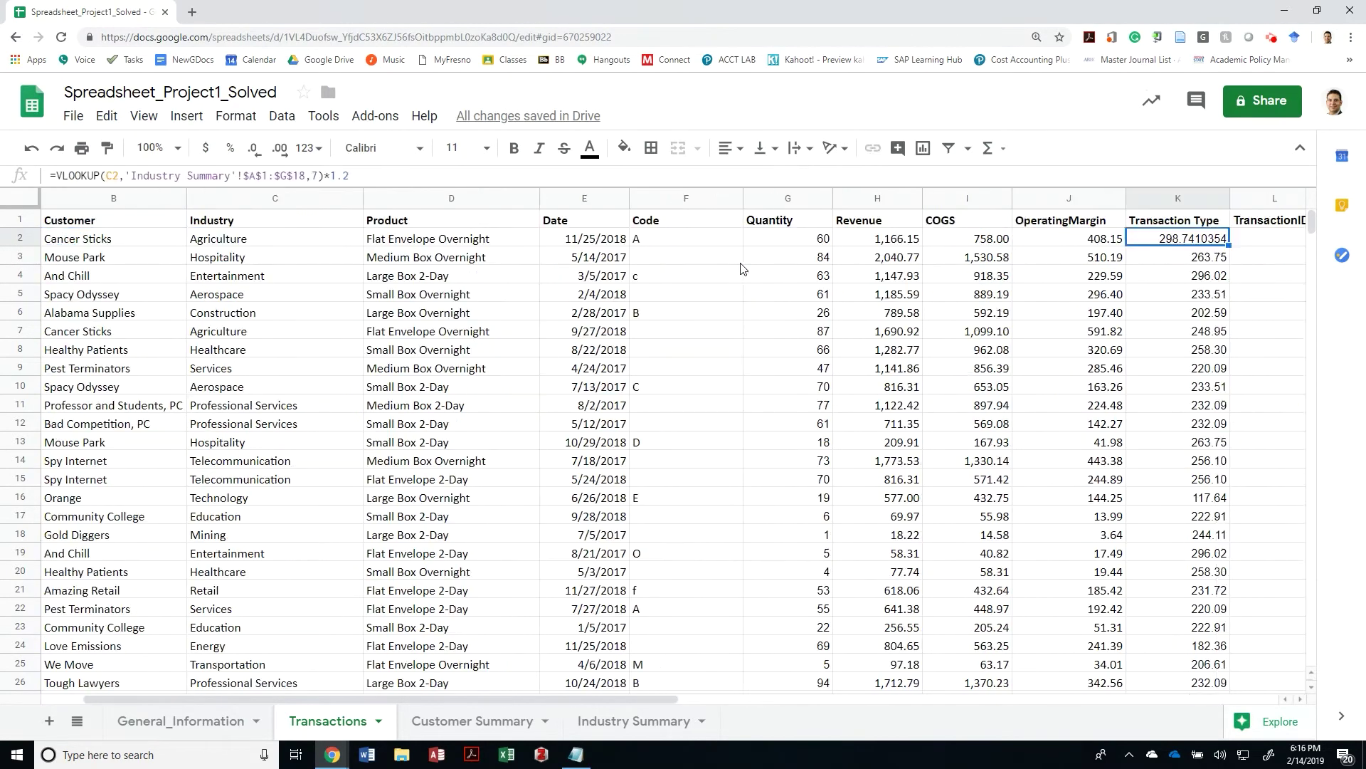
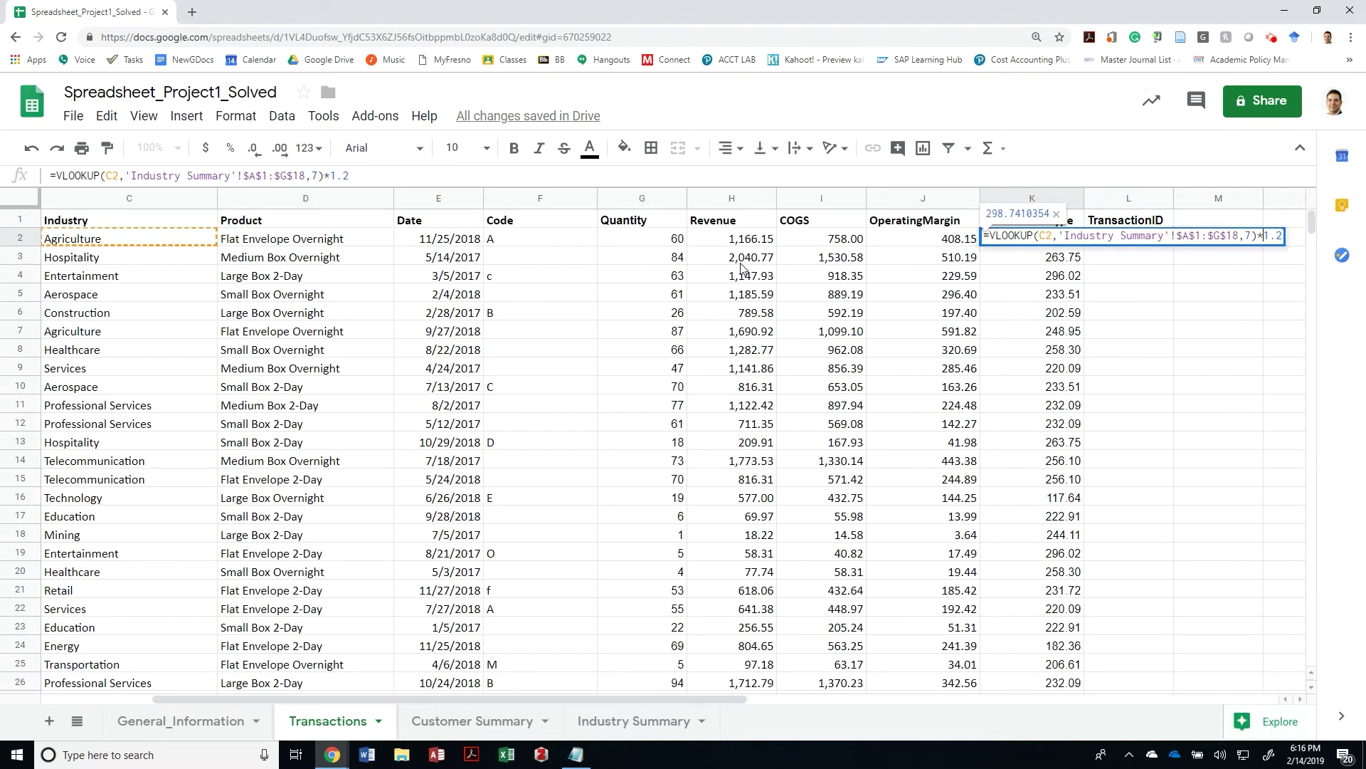
Copy the VLOOKUP expression without the multiplier from K2's formula, and clear everything after the equals sign.
key("shift+Home")
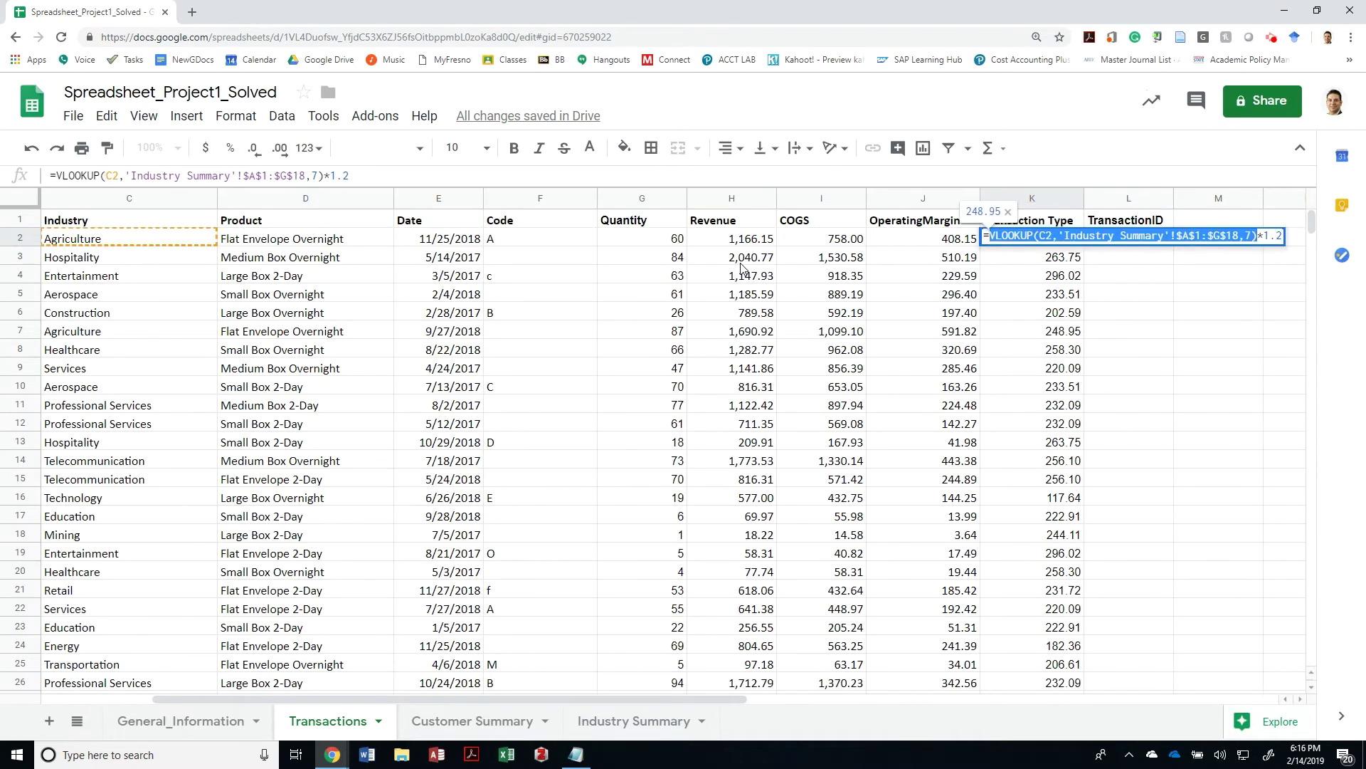
key("Left")
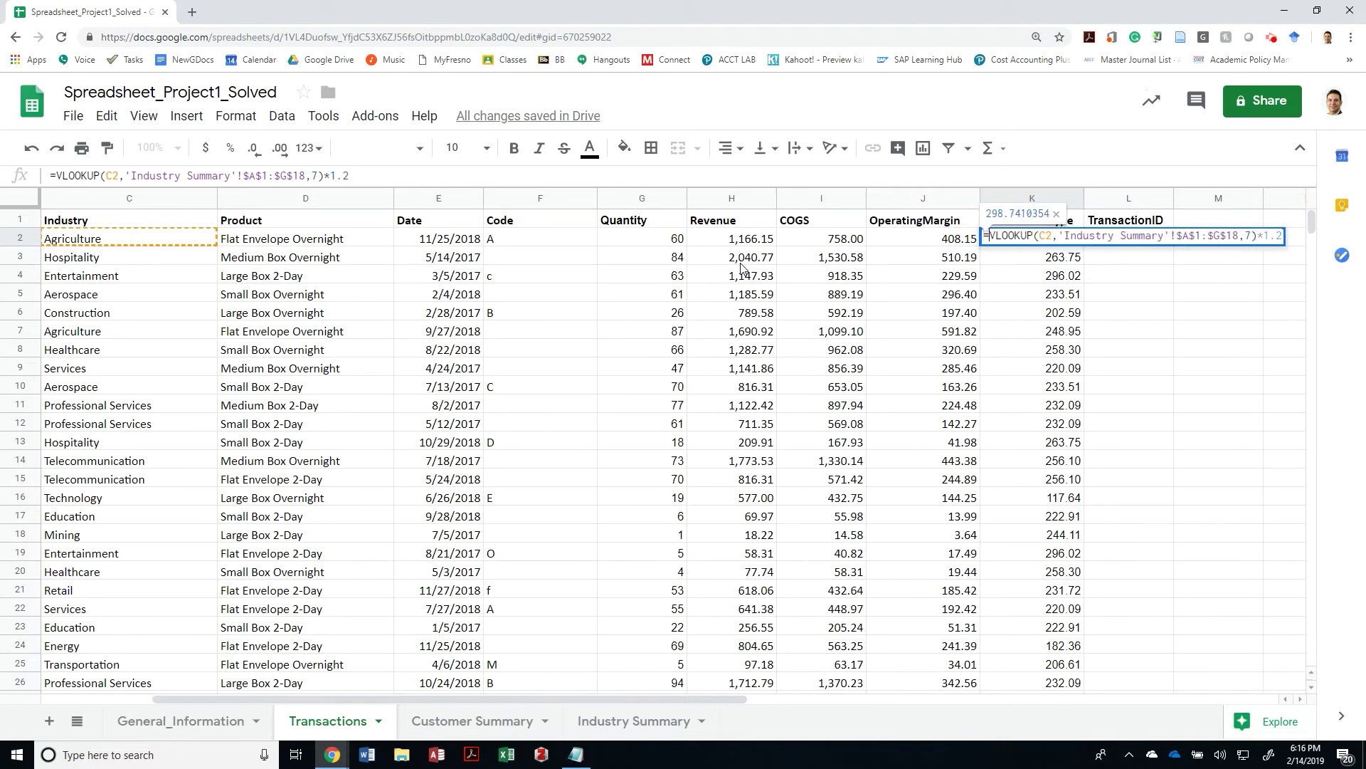
key("shift+End")
key("ctrl+c")
key("BackSpace")
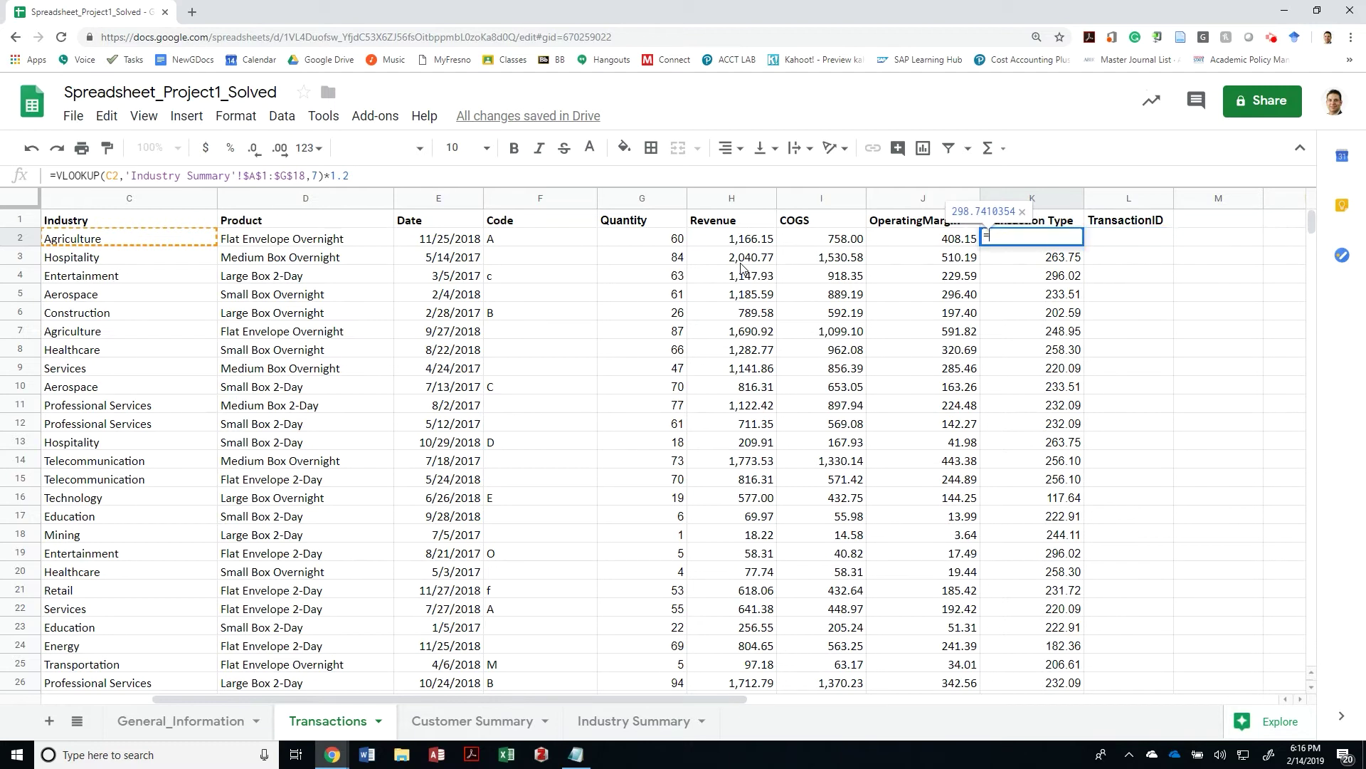
Start an IF in K2 that returns "Above Average" when J2 is greater than the copied VLOOKUP times 1.2.
type("if")
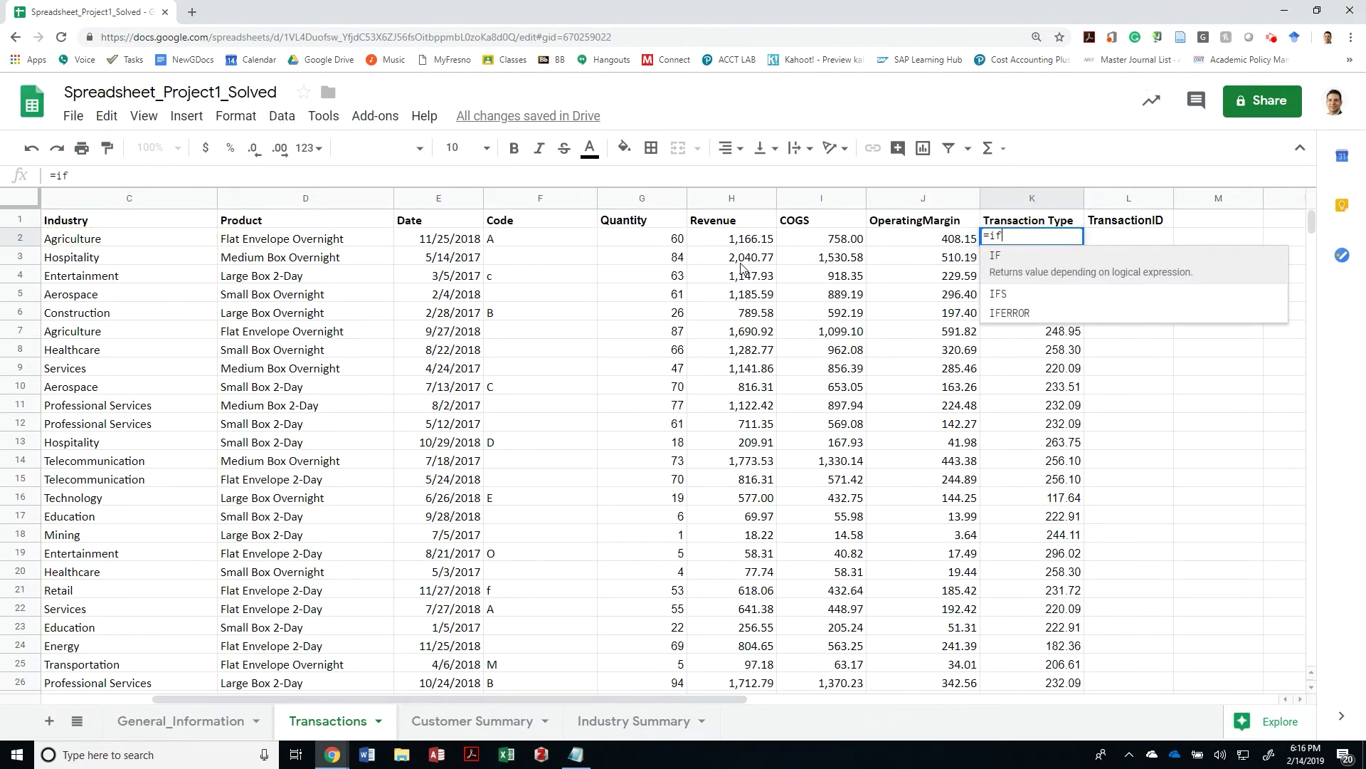
type("(")
key("Left")
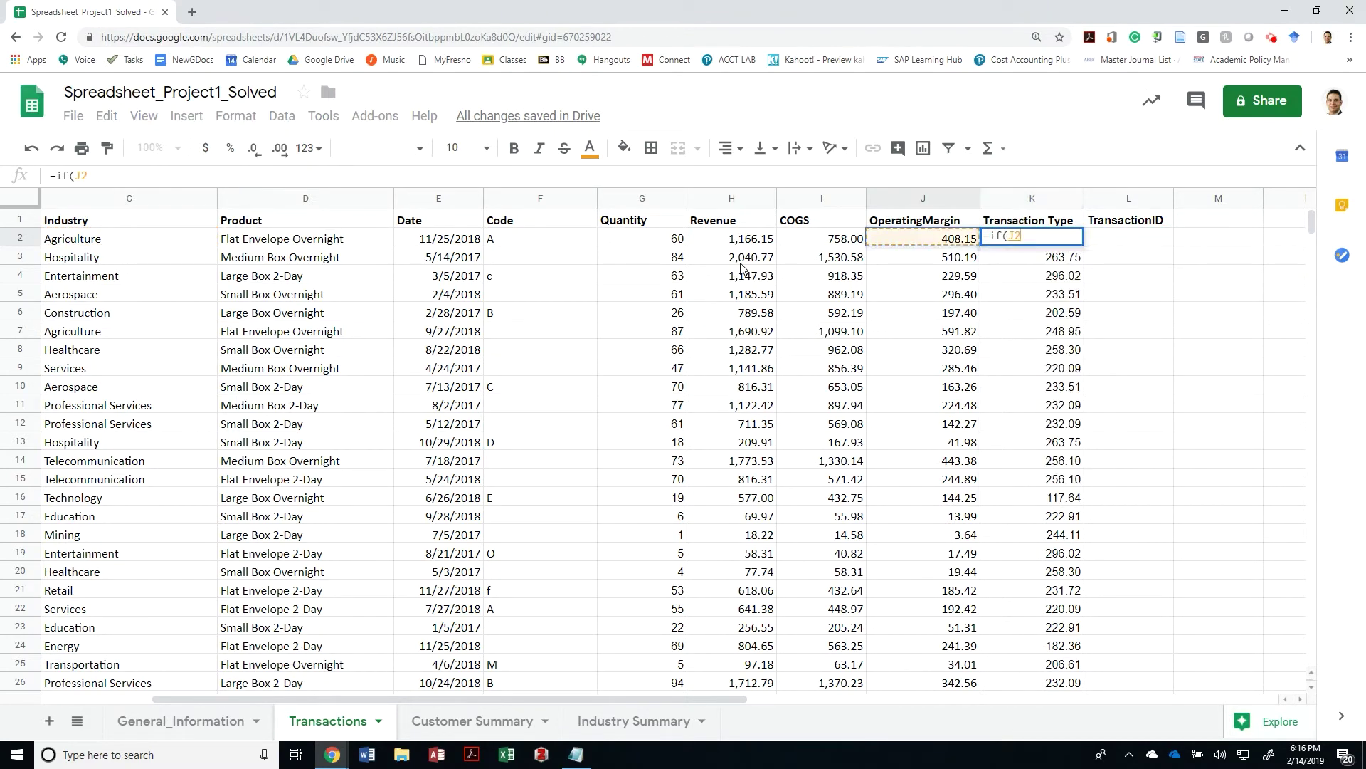
type(">")
key("ctrl+v")
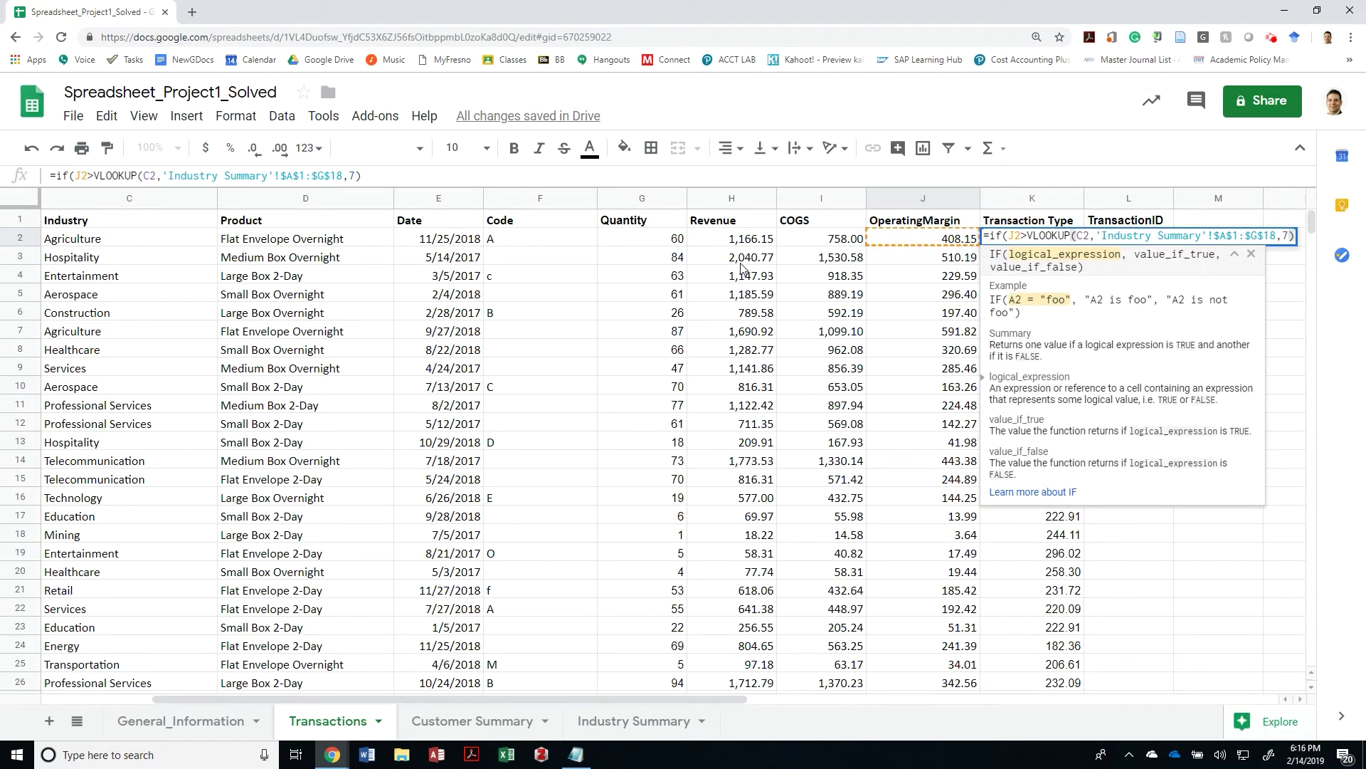
type("*1.2")
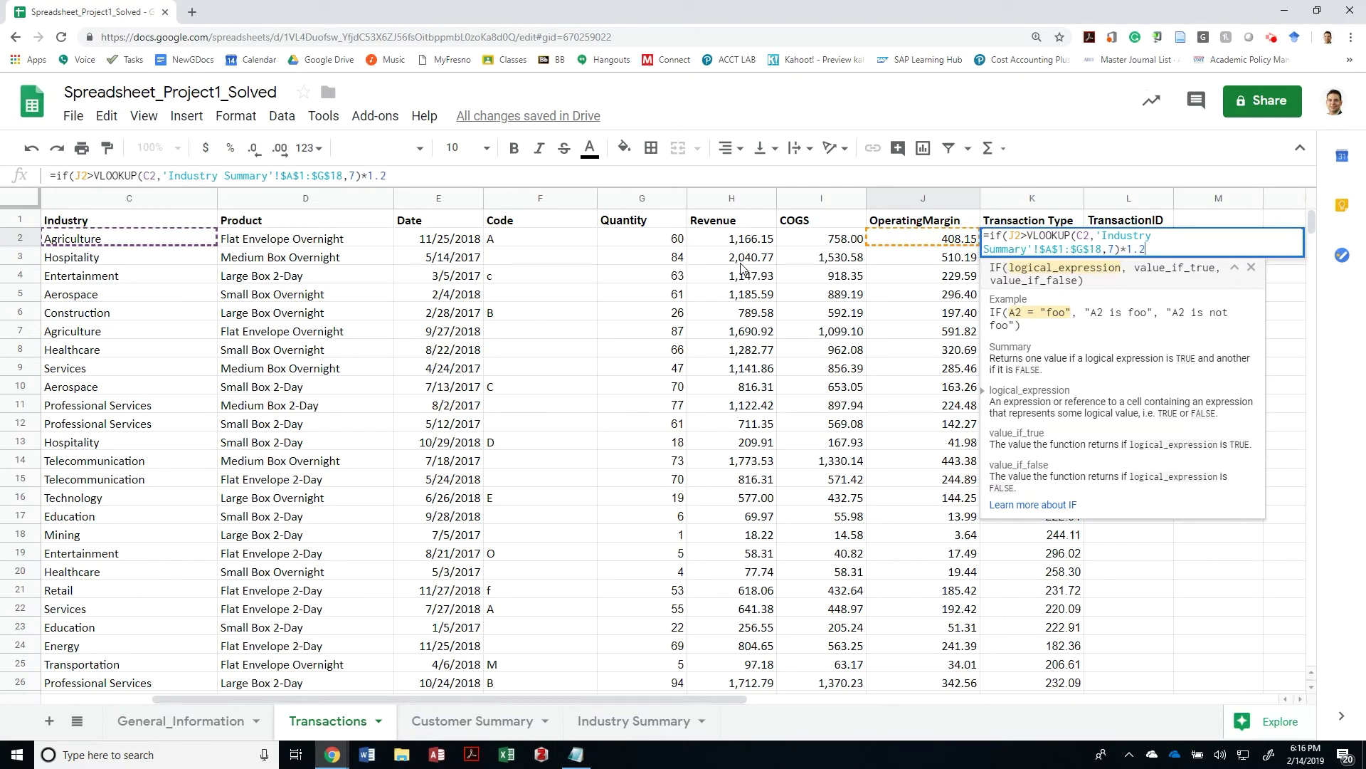
type(",")
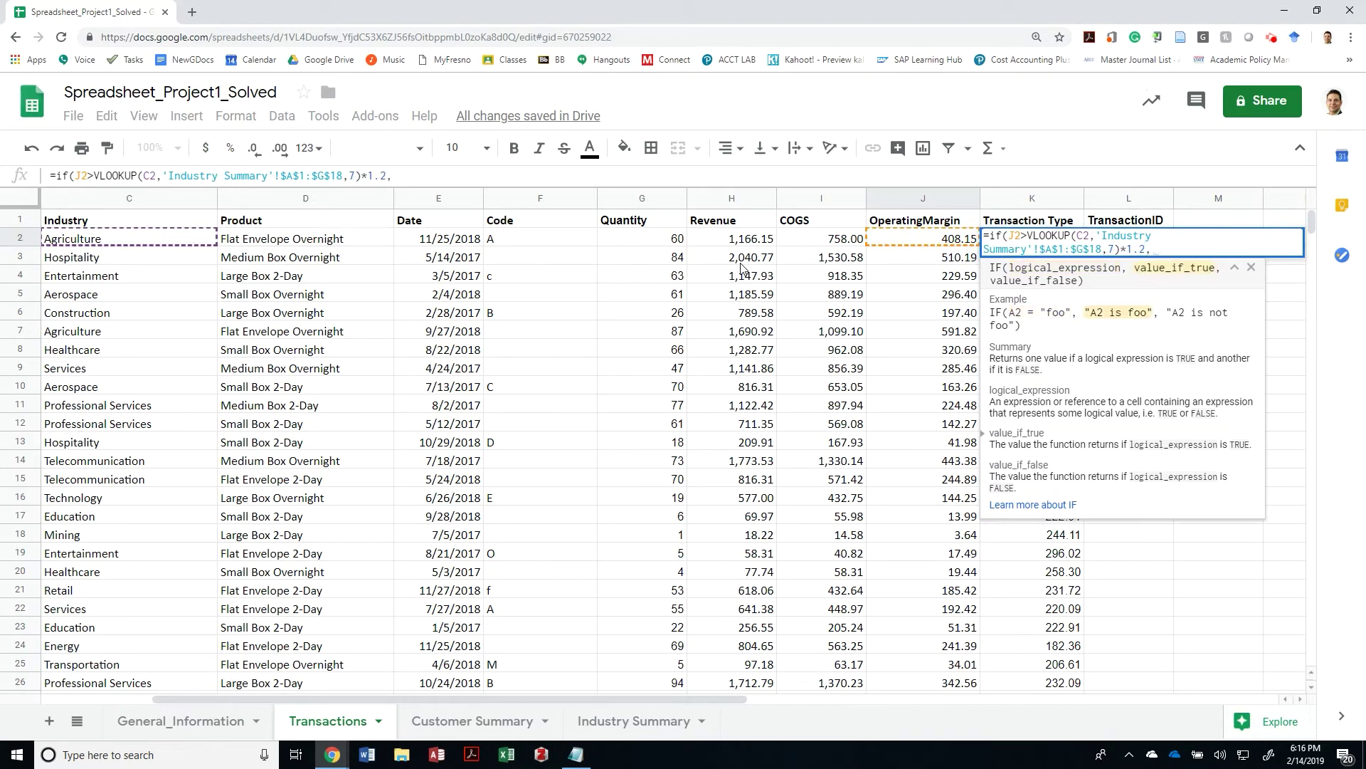
type("\"Above Average\"")
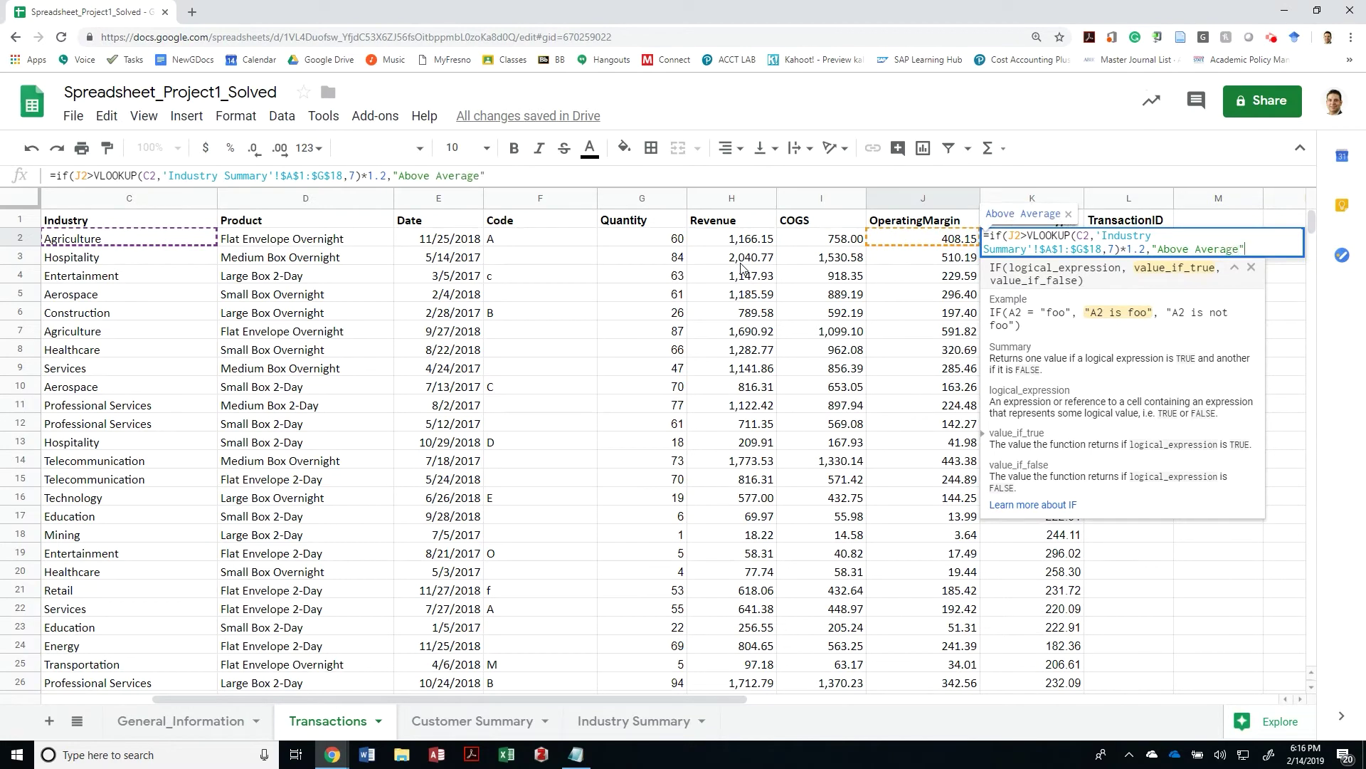
Nest a second IF as the false value, testing whether J2 is less than the copied VLOOKUP times .8.
type(",")
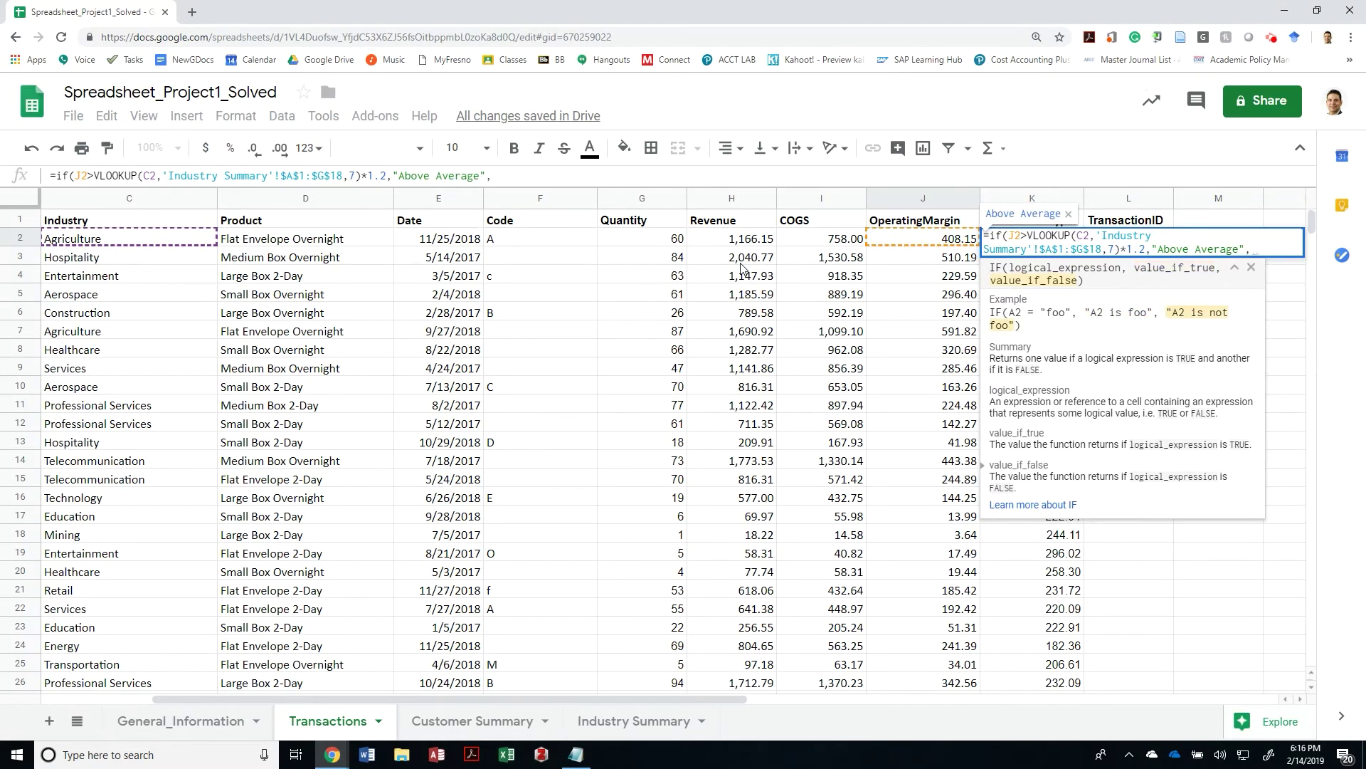
type("if")
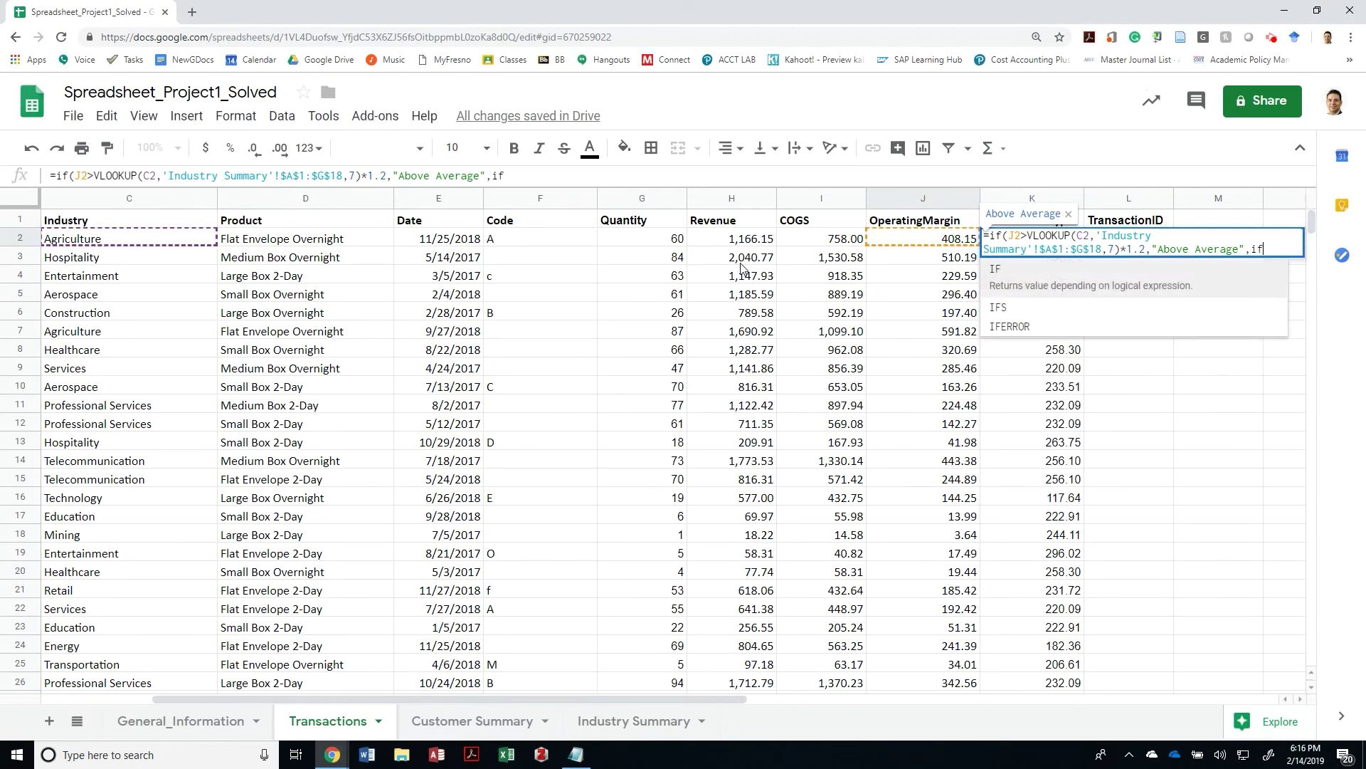
type("(J2")
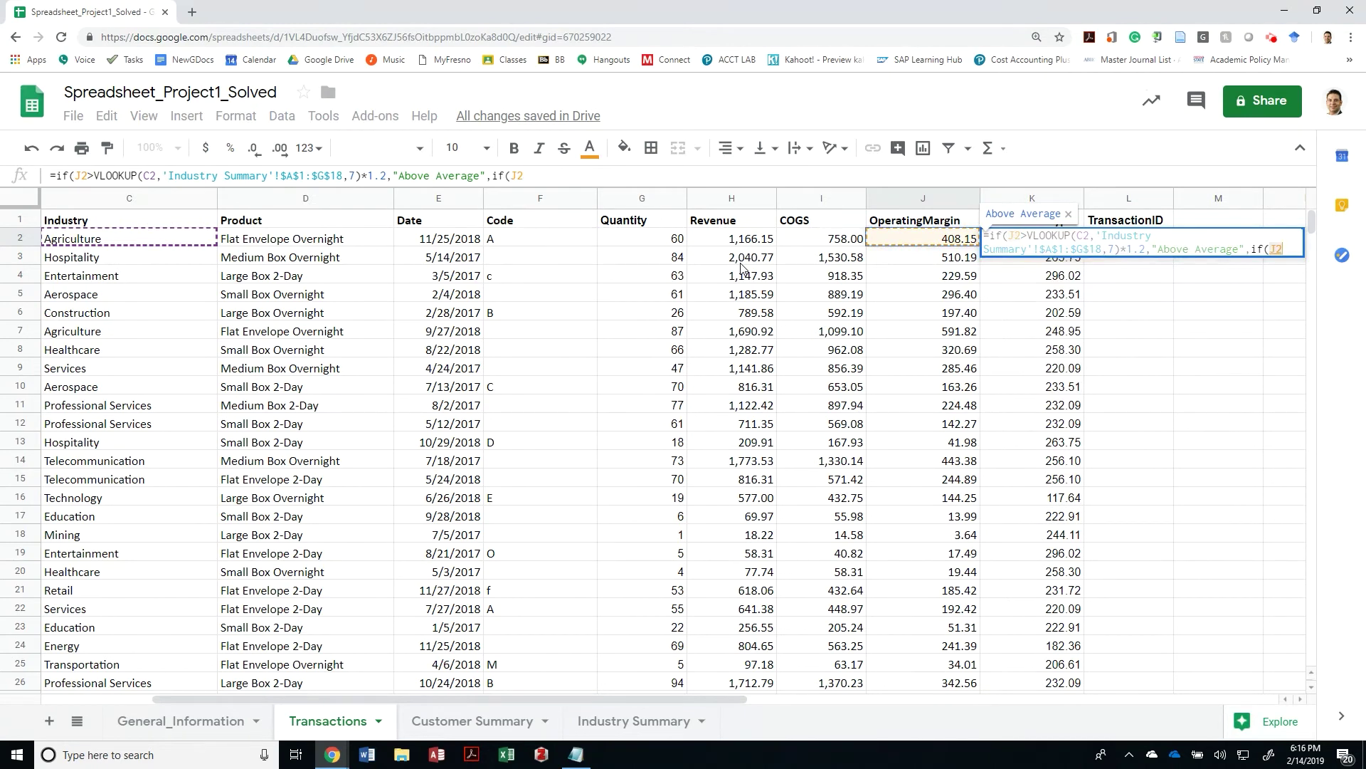
type("<")
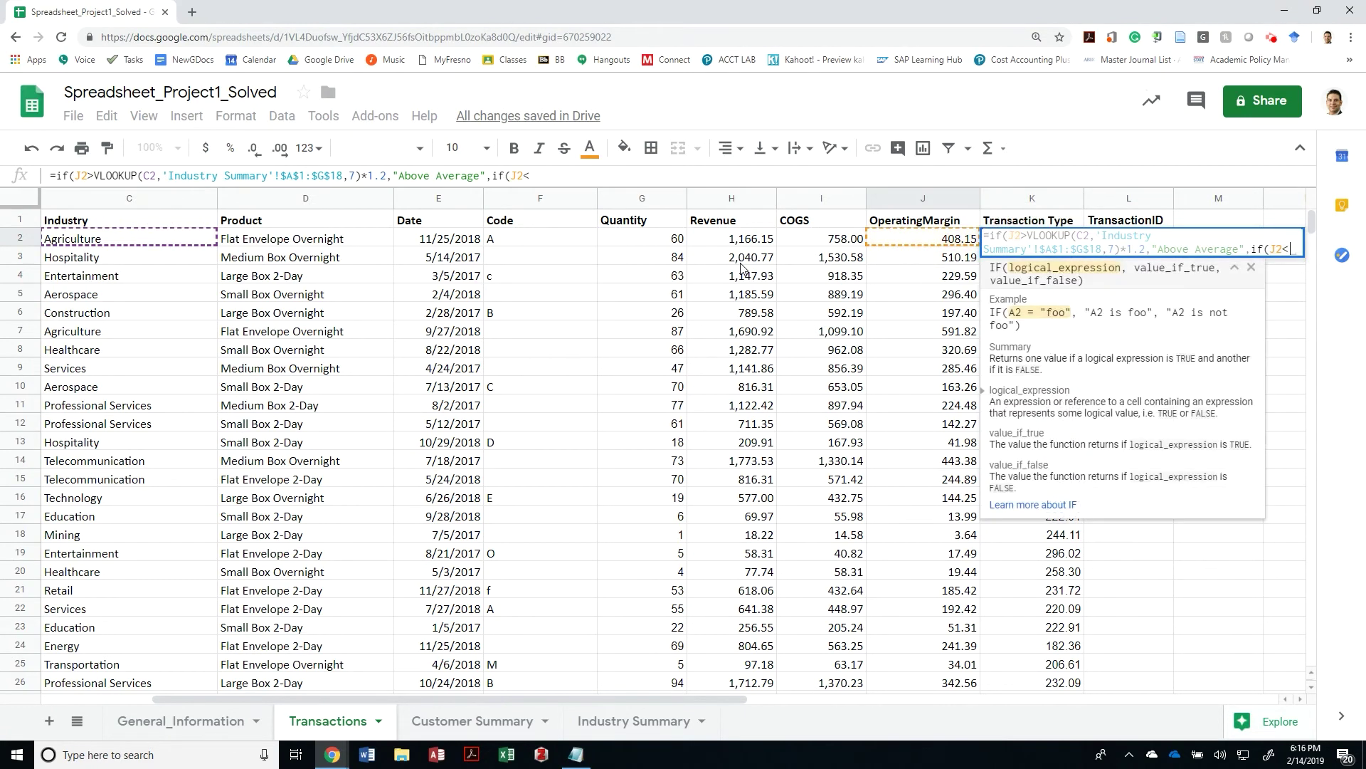
key("ctrl+v")
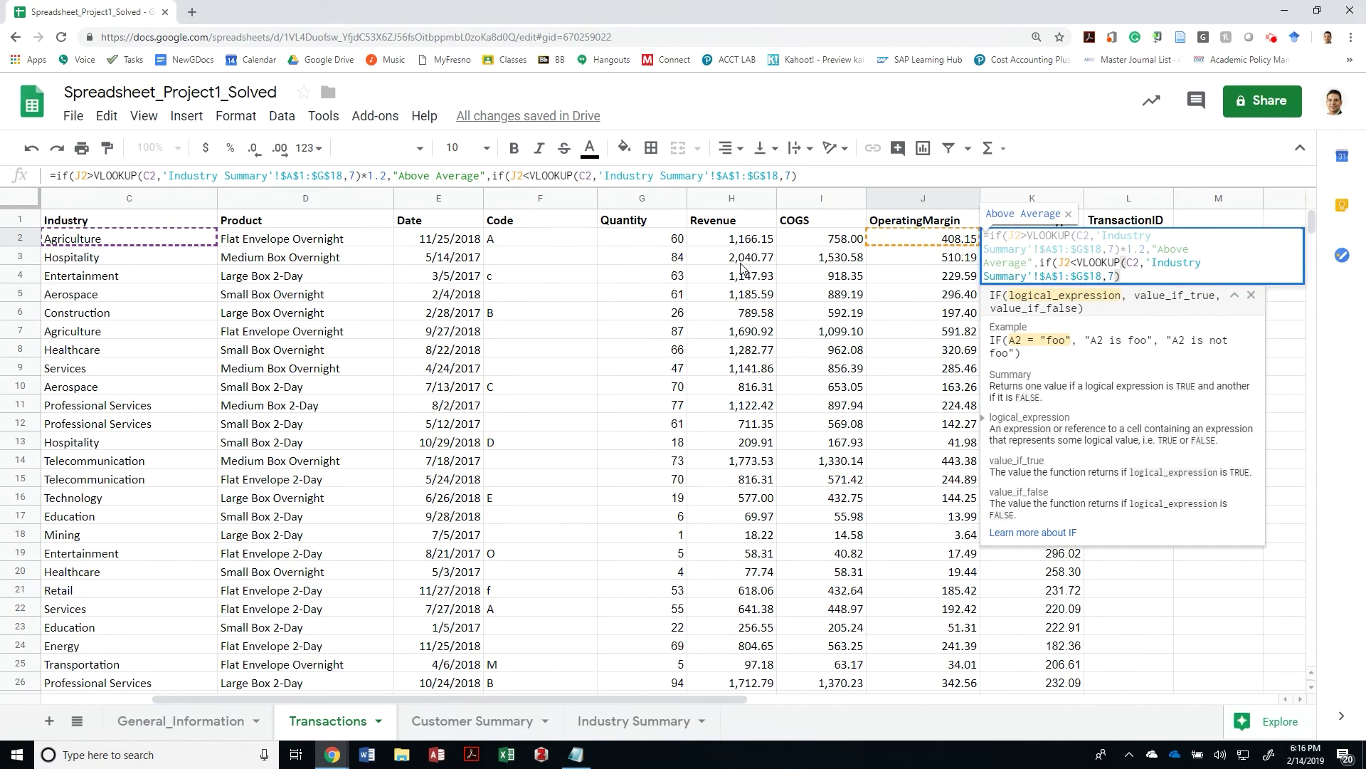
type("*.8")
Make the nested IF return "Below Average" when true and "Average" otherwise, and complete the K2 formula.
type(",\"Bel")
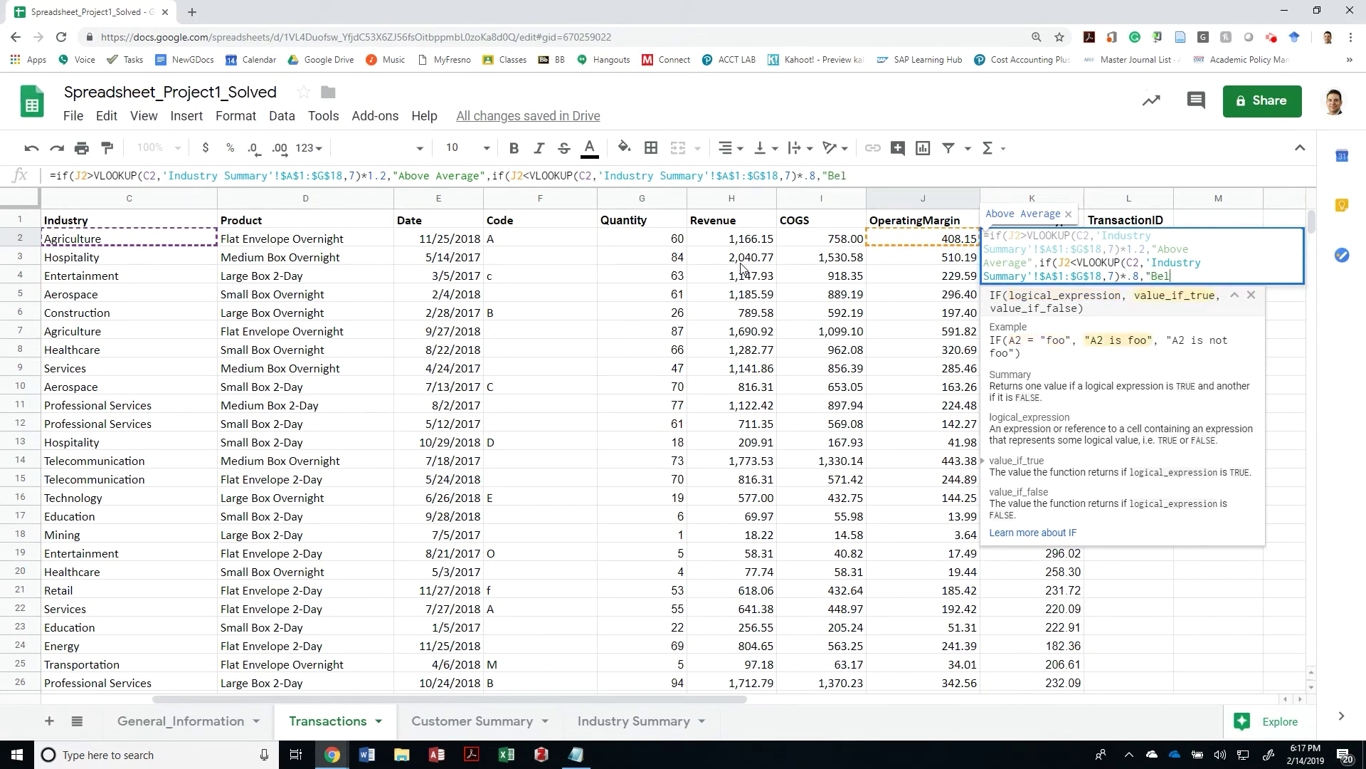
type("ow Avearage\"")
type(",Average\",")
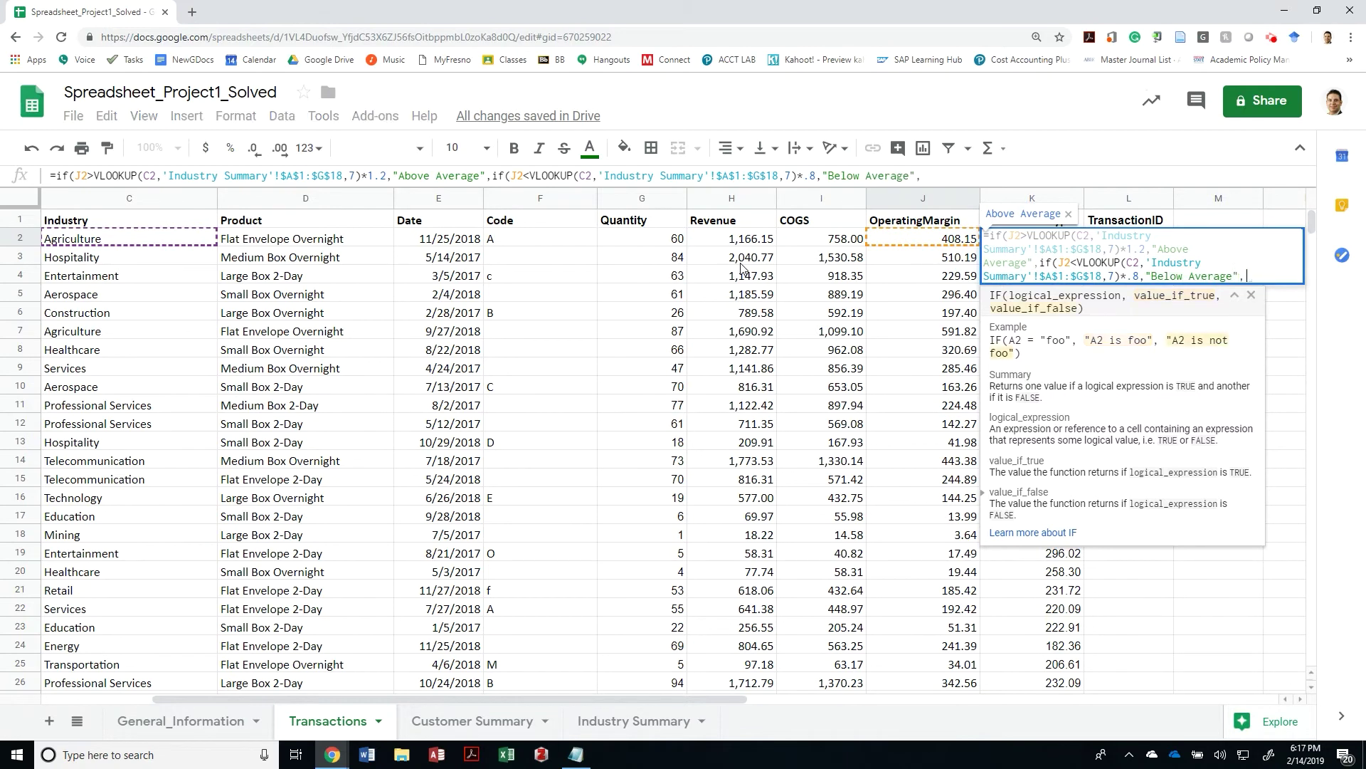
key("BackSpace")
key("BackSpace")
key("BackSpace")
key("BackSpace")
key("BackSpace")
key("BackSpace")
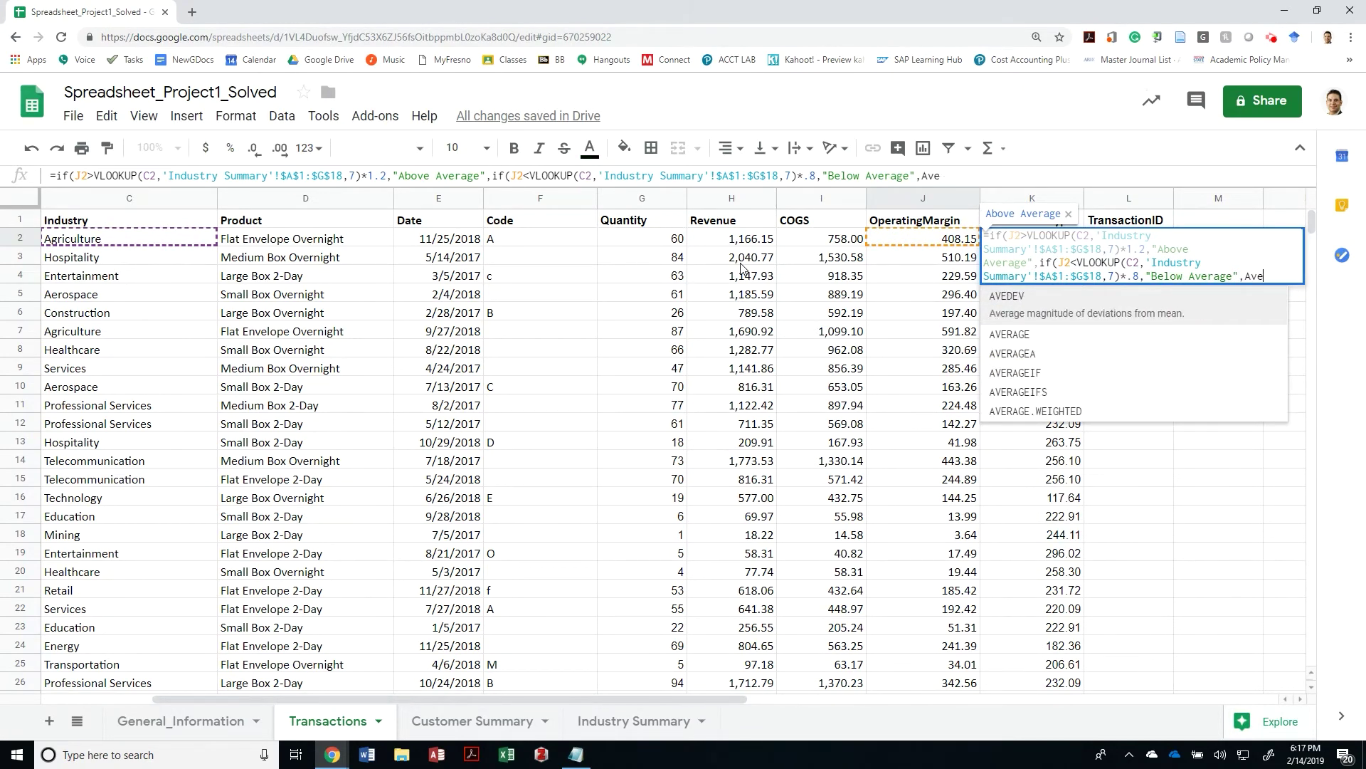
type("\"Average\"")
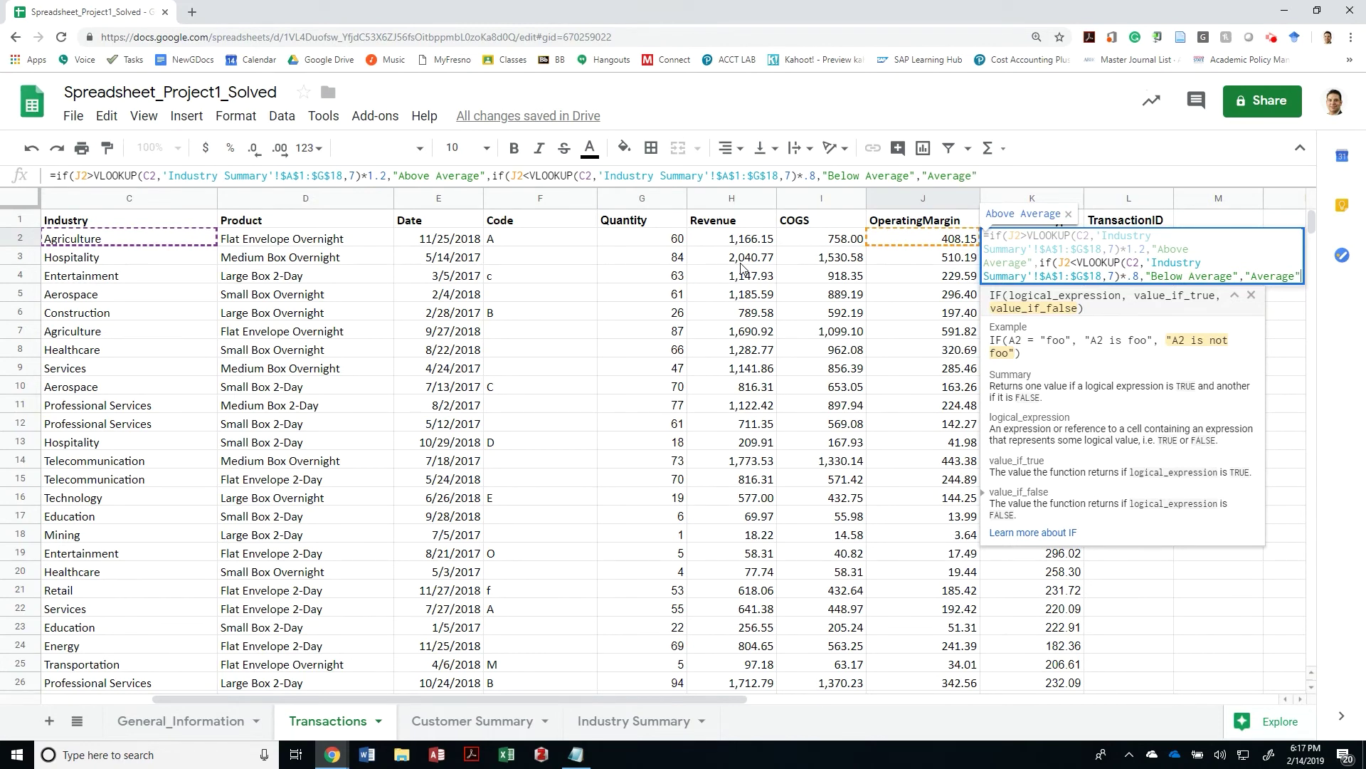
type(")")
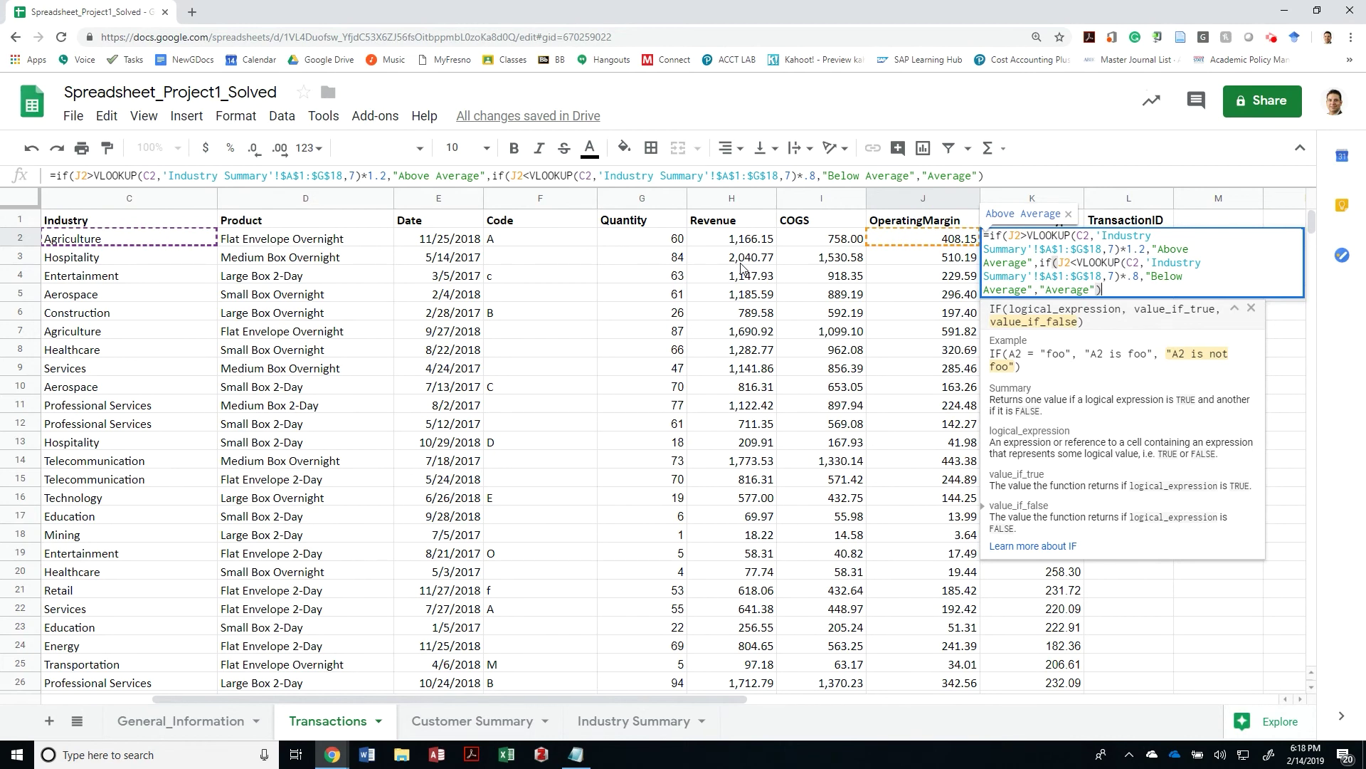
key("Return")
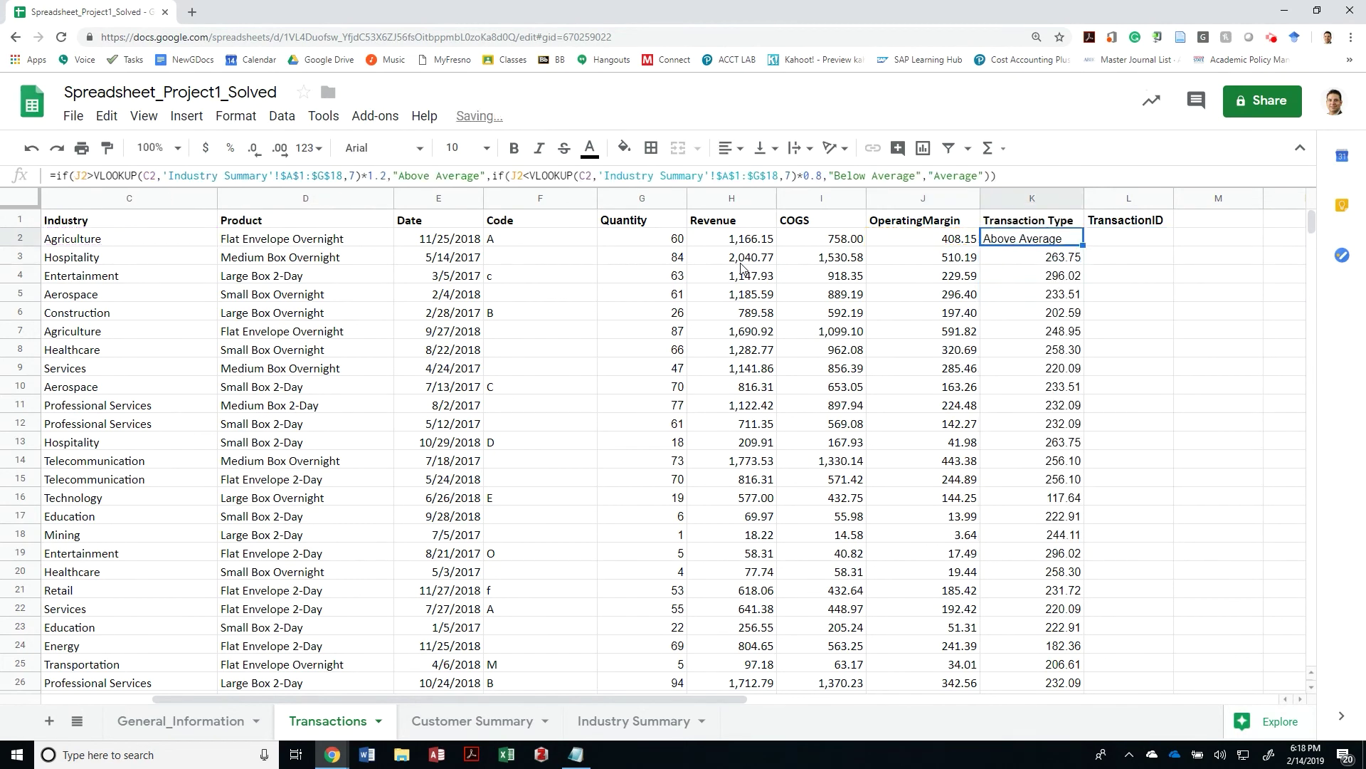
Fill the nested IF formula from K2 down the Transaction Type column to row 1000.
key("ctrl+shift+Down")
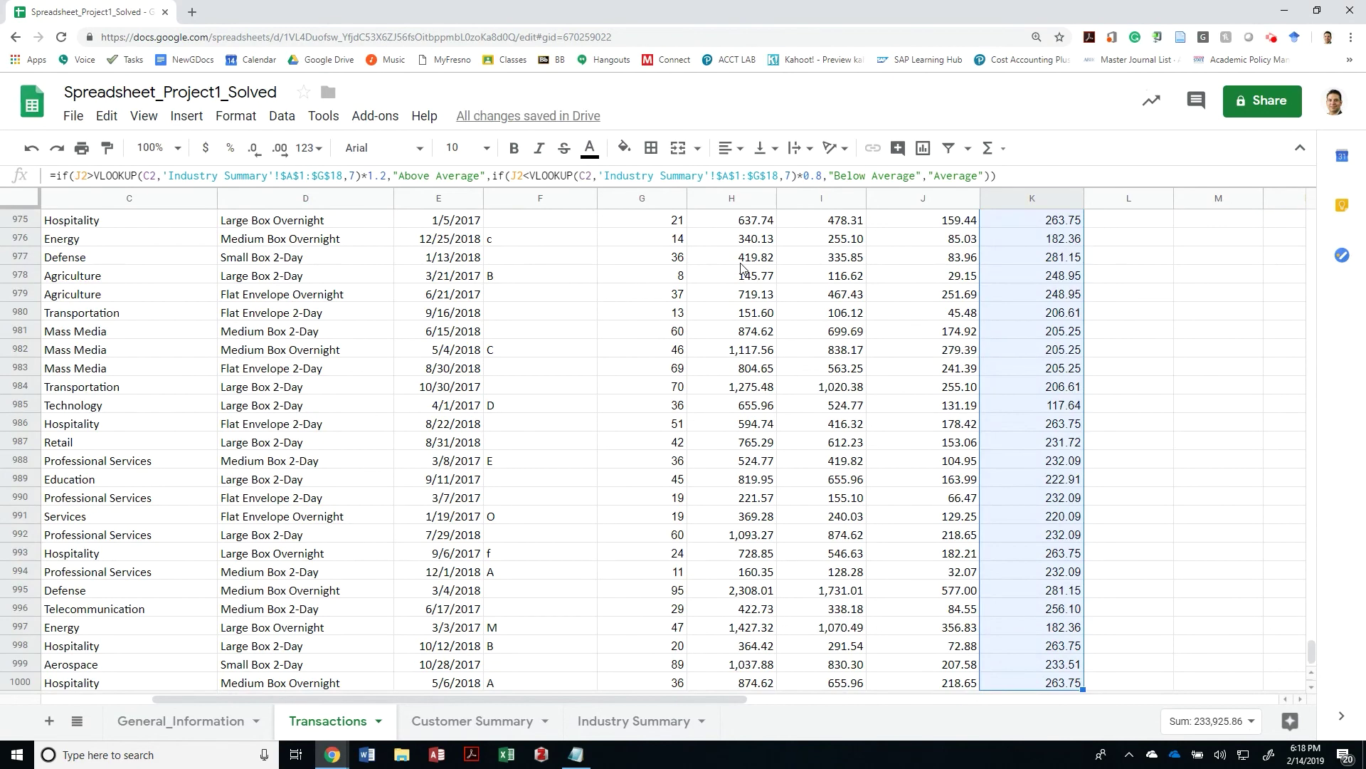
key("ctrl+d")
key("Return")
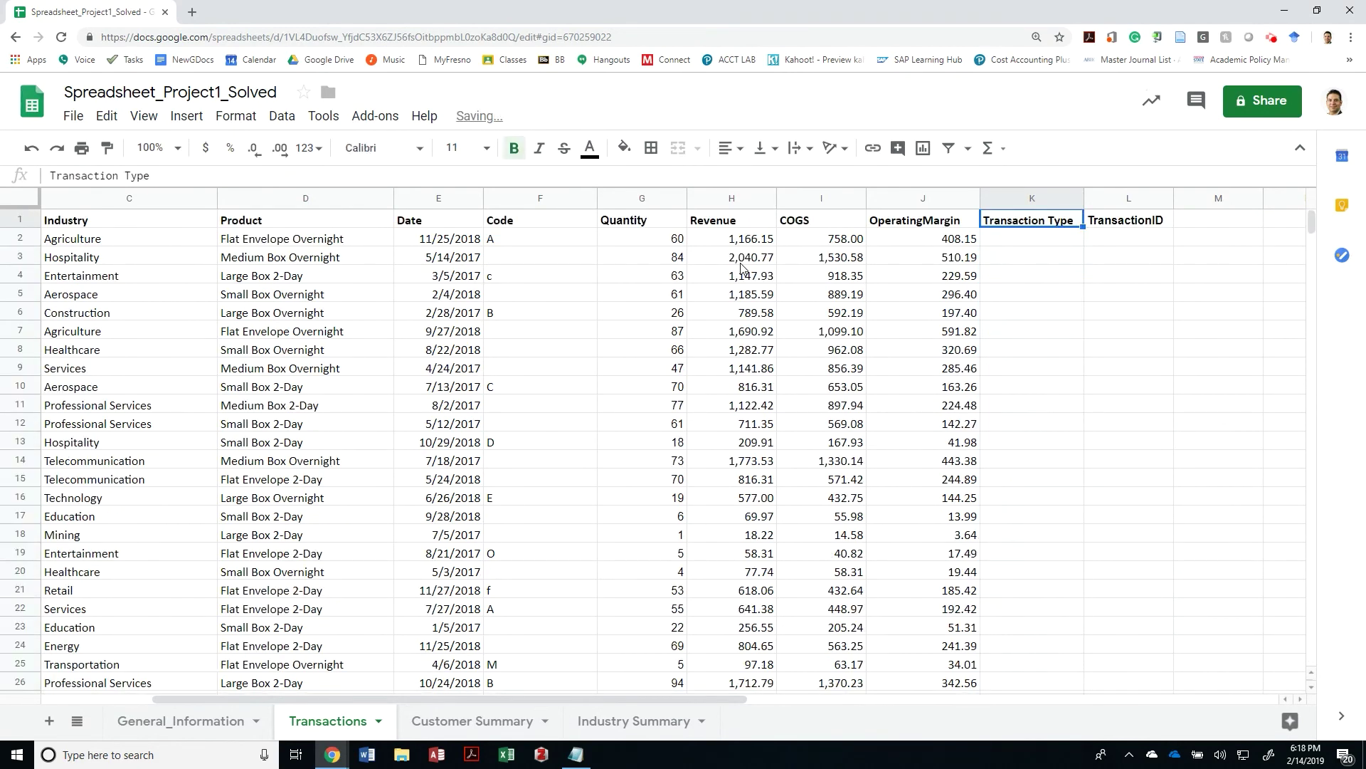
Check the filled IF formulas row by row from K2 to K9, comparing their margin and industry references.
key("Return")
key("Return")
key("Return")
key("Return")
key("Return")
key("Return")
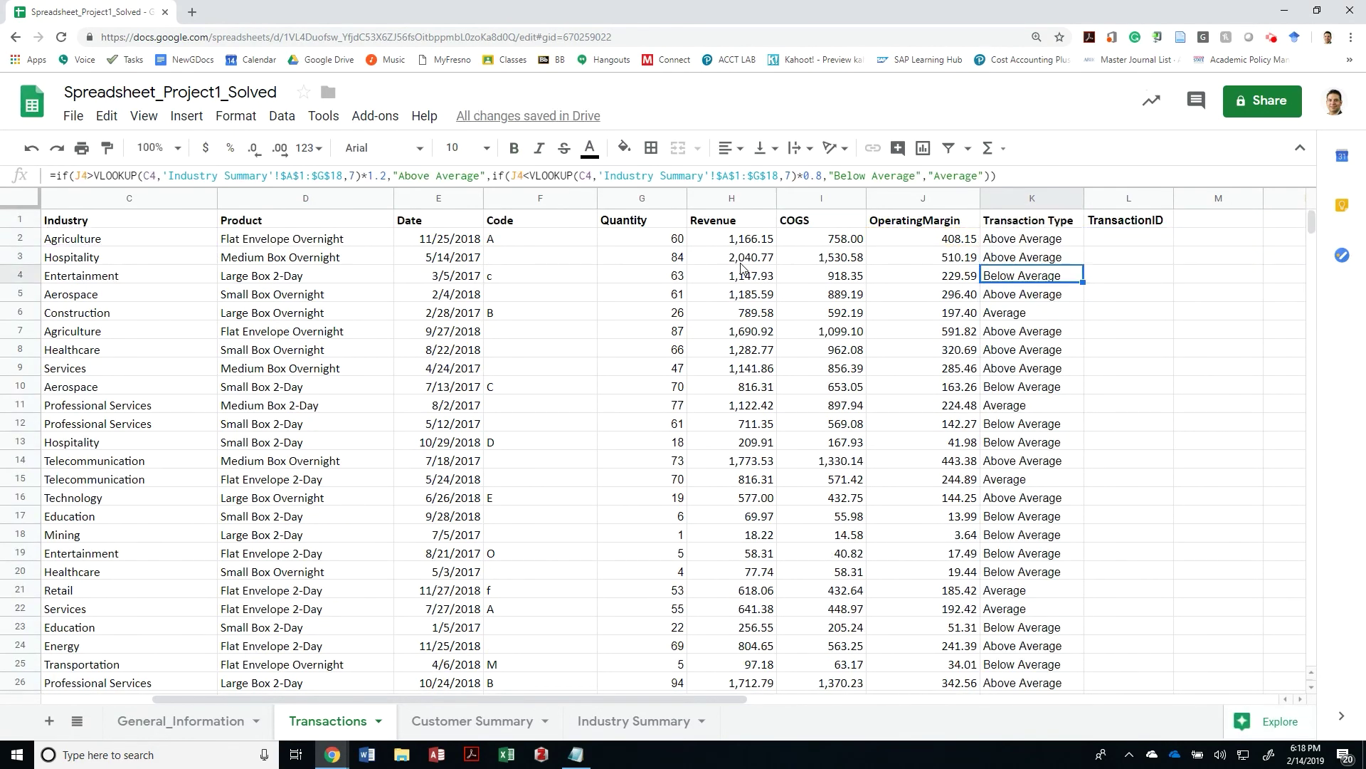
key("Return")
key("Return")
key("Return")
key("Return")
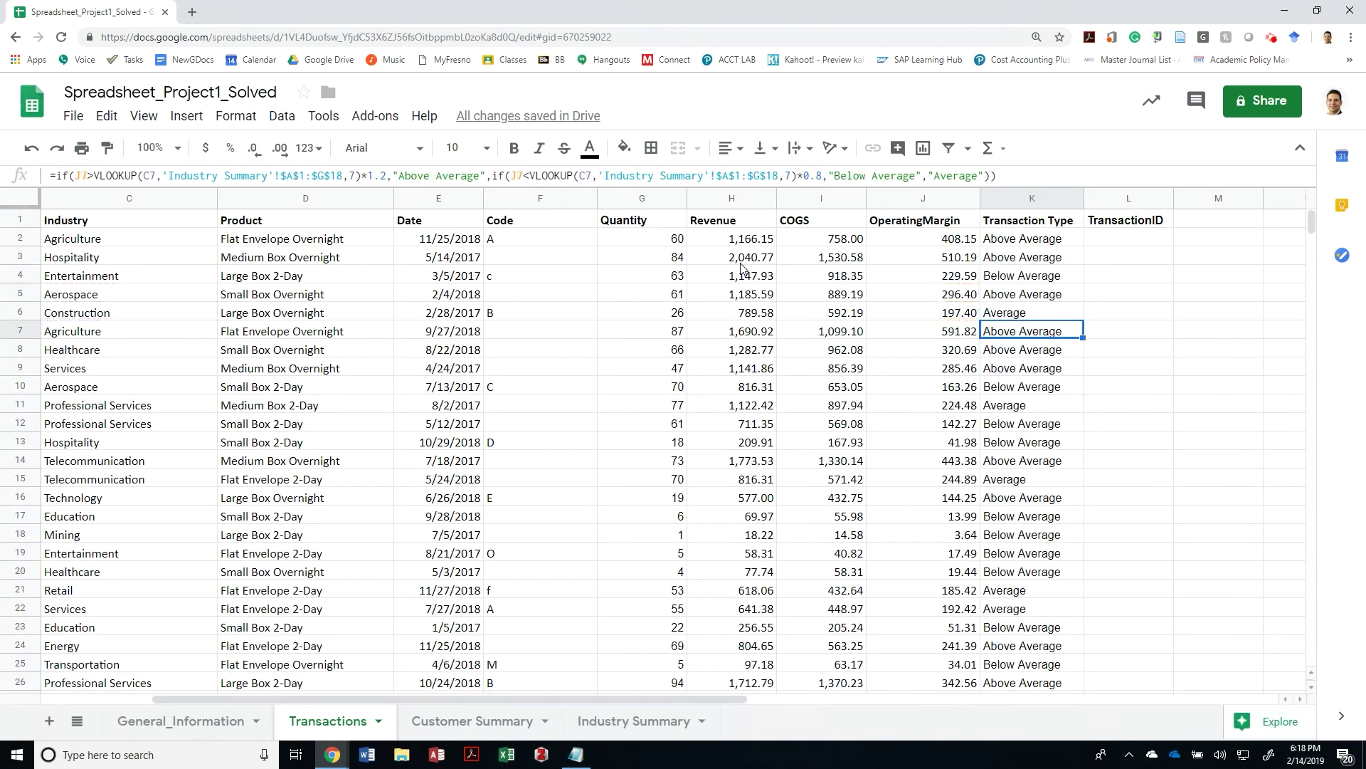
key("Return")
key("Return")
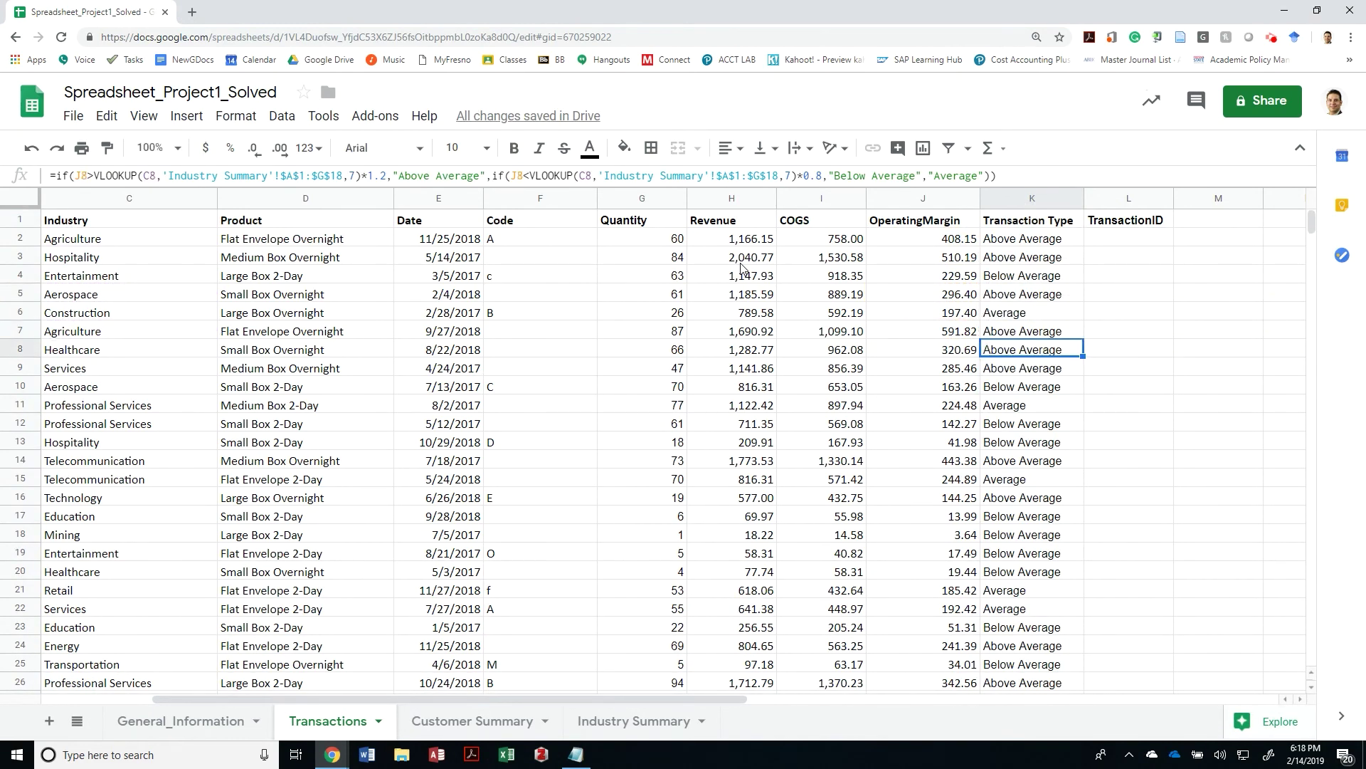
key("Return")
key("Return")
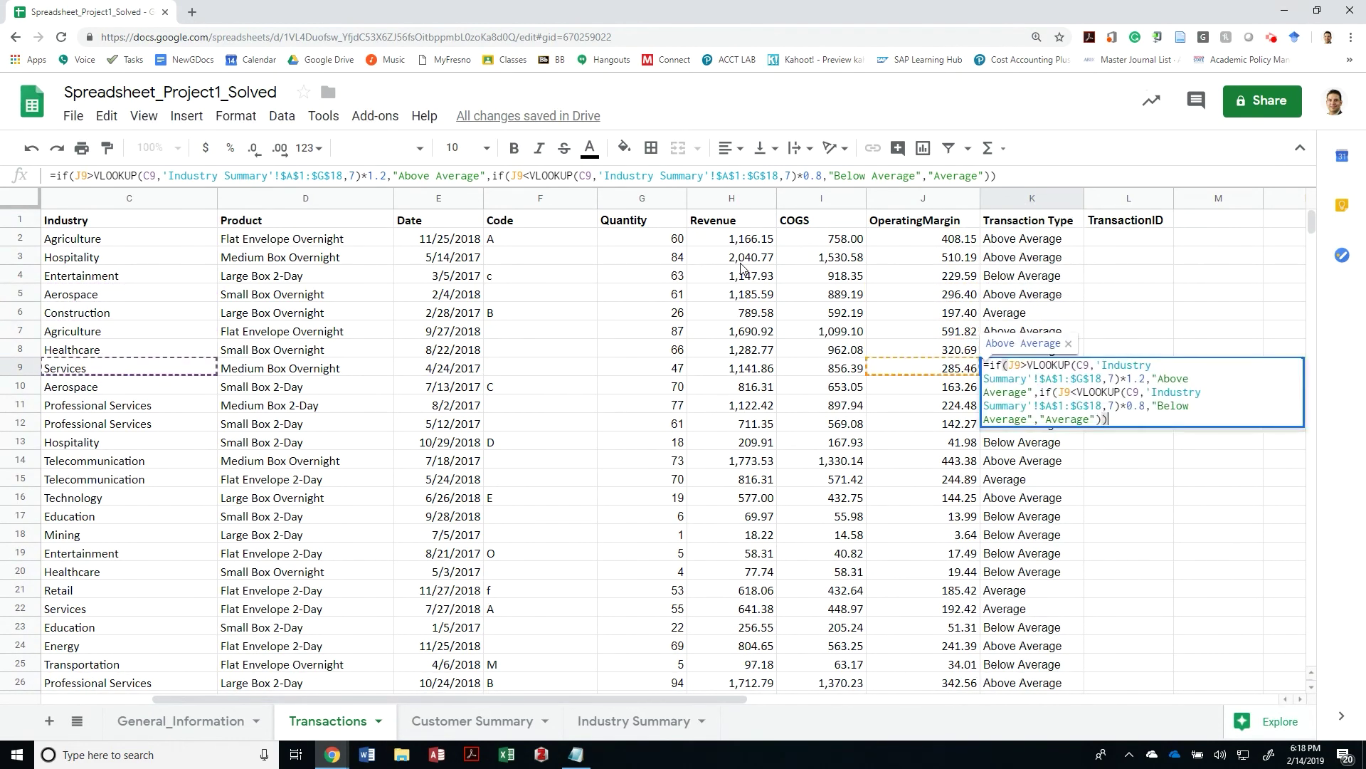
key("Return")
key("Up")
key("Up")
key("Up")
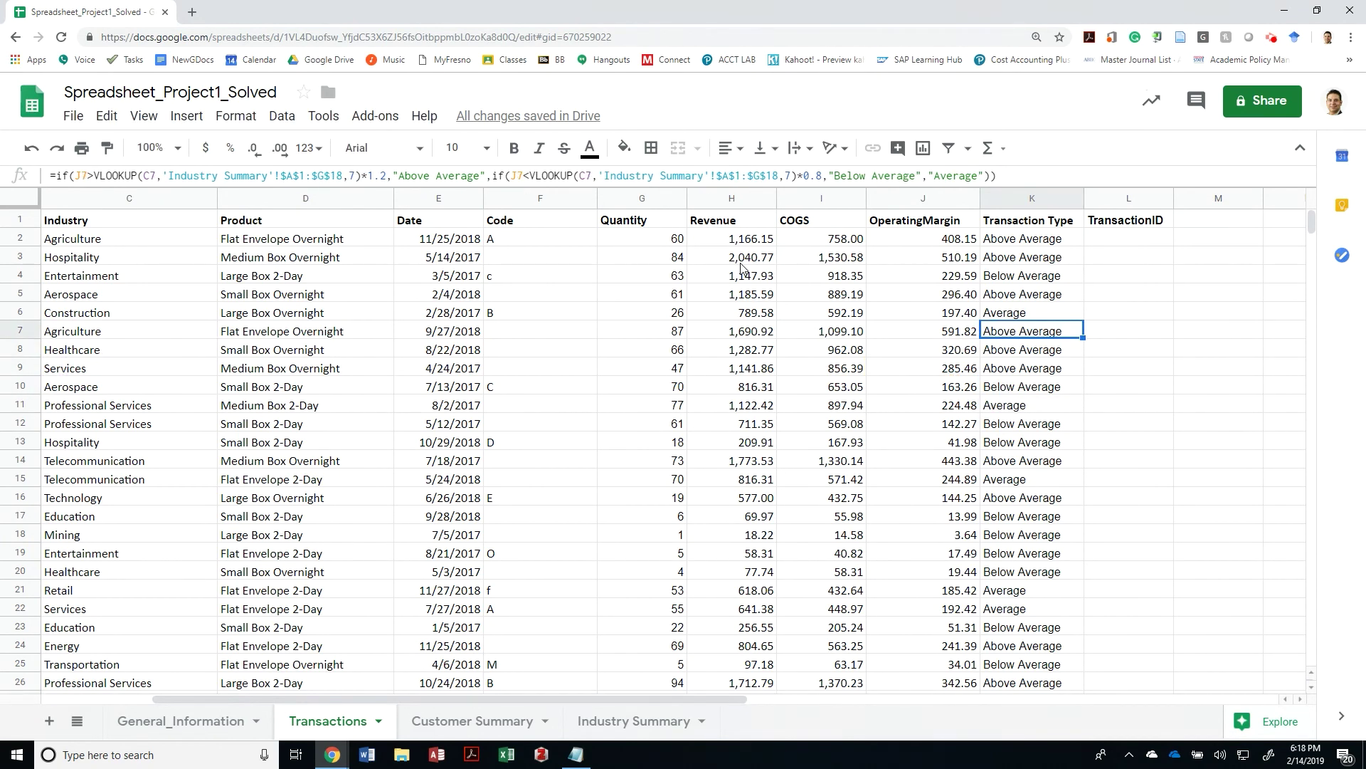
Review the Transaction Type labels further down the sheet, and return to the first rows.
key("Page_Down")
key("Page_Down")
key("Page_Down")
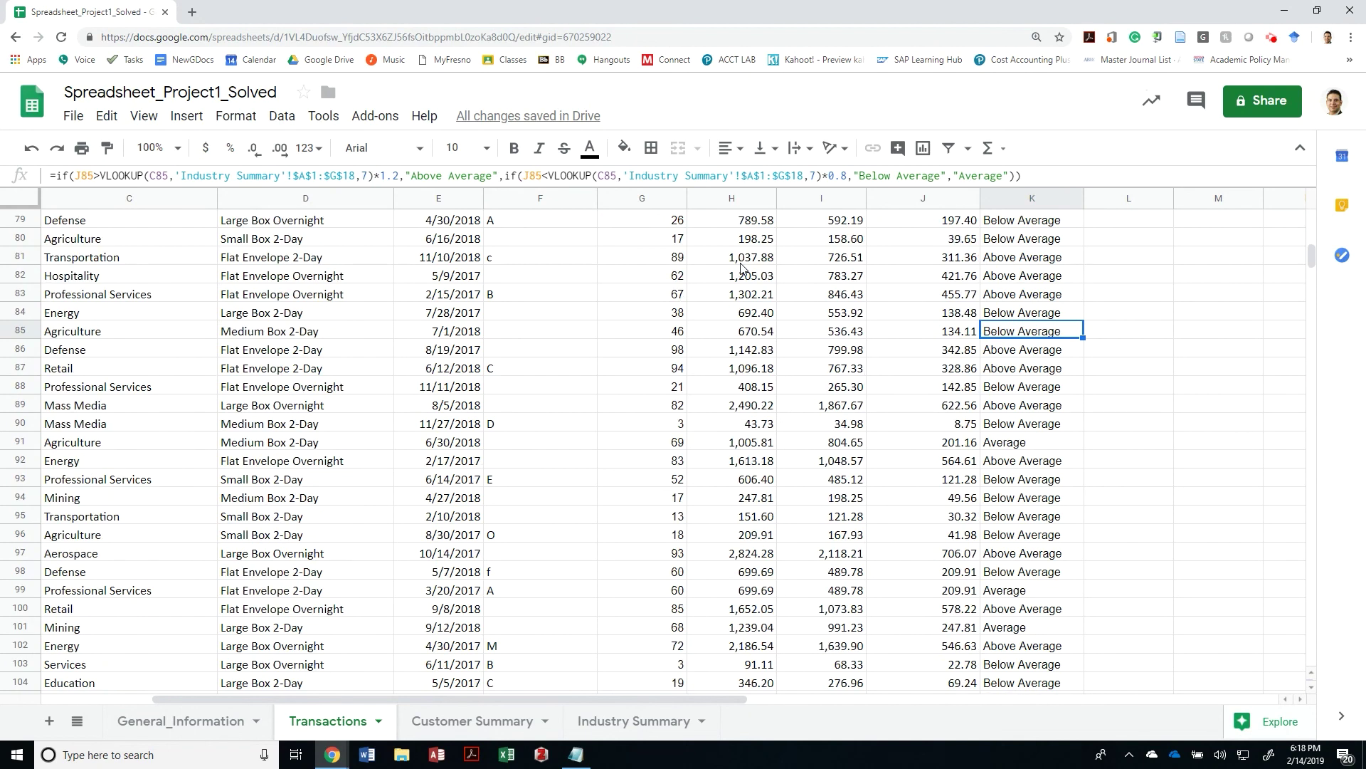
key("Page_Up")
key("Page_Up")
key("Page_Up")
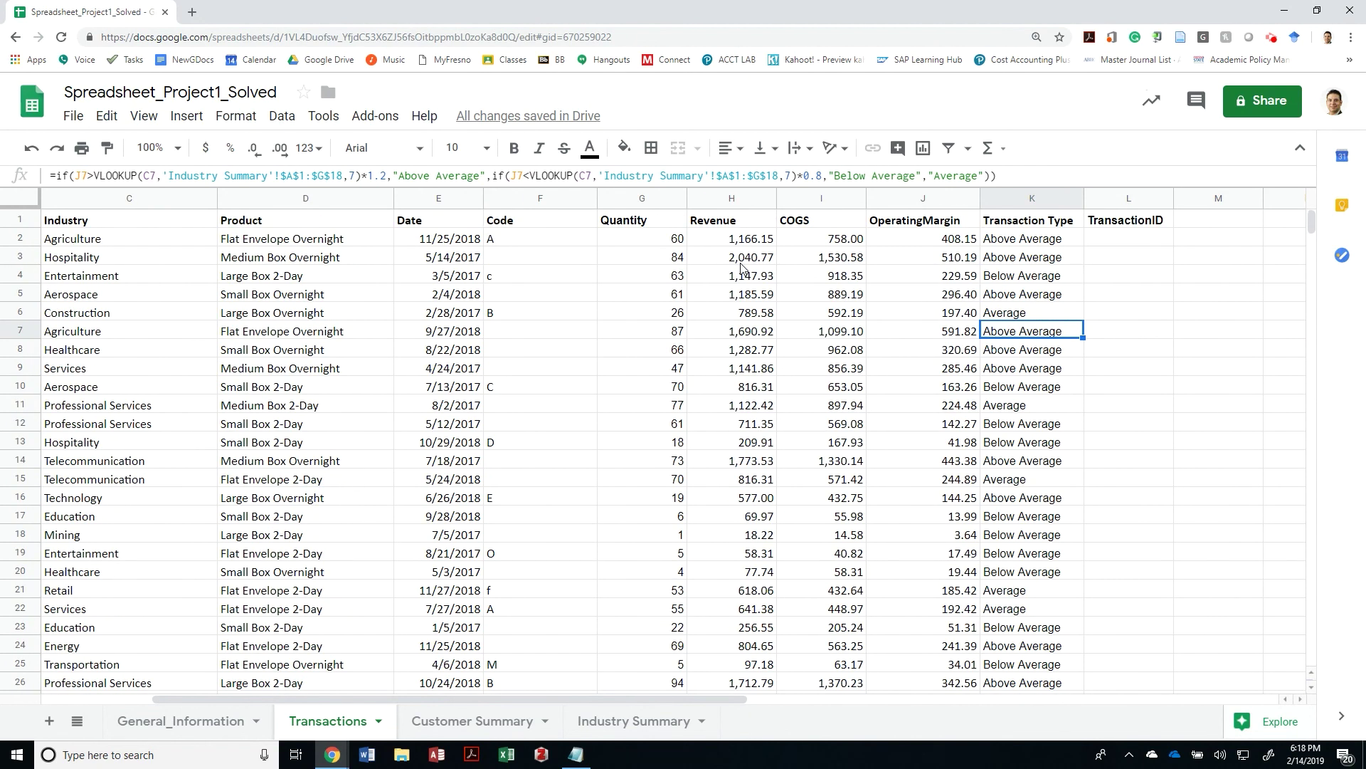
Inspect the complete nested IF formula in K2 and its cell references without changing it.
key("Up")
key("Up")
key("Up")
key("Up")
key("Up")
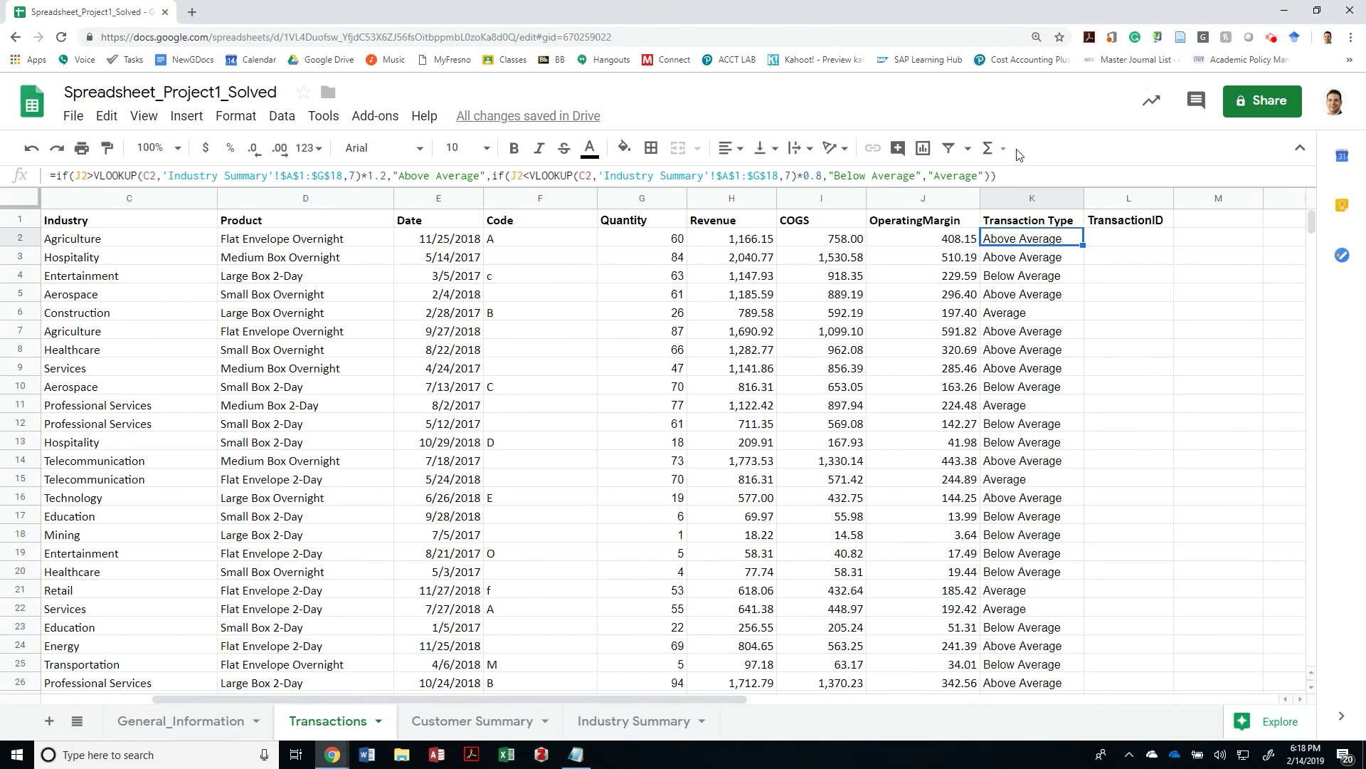
key("F2")
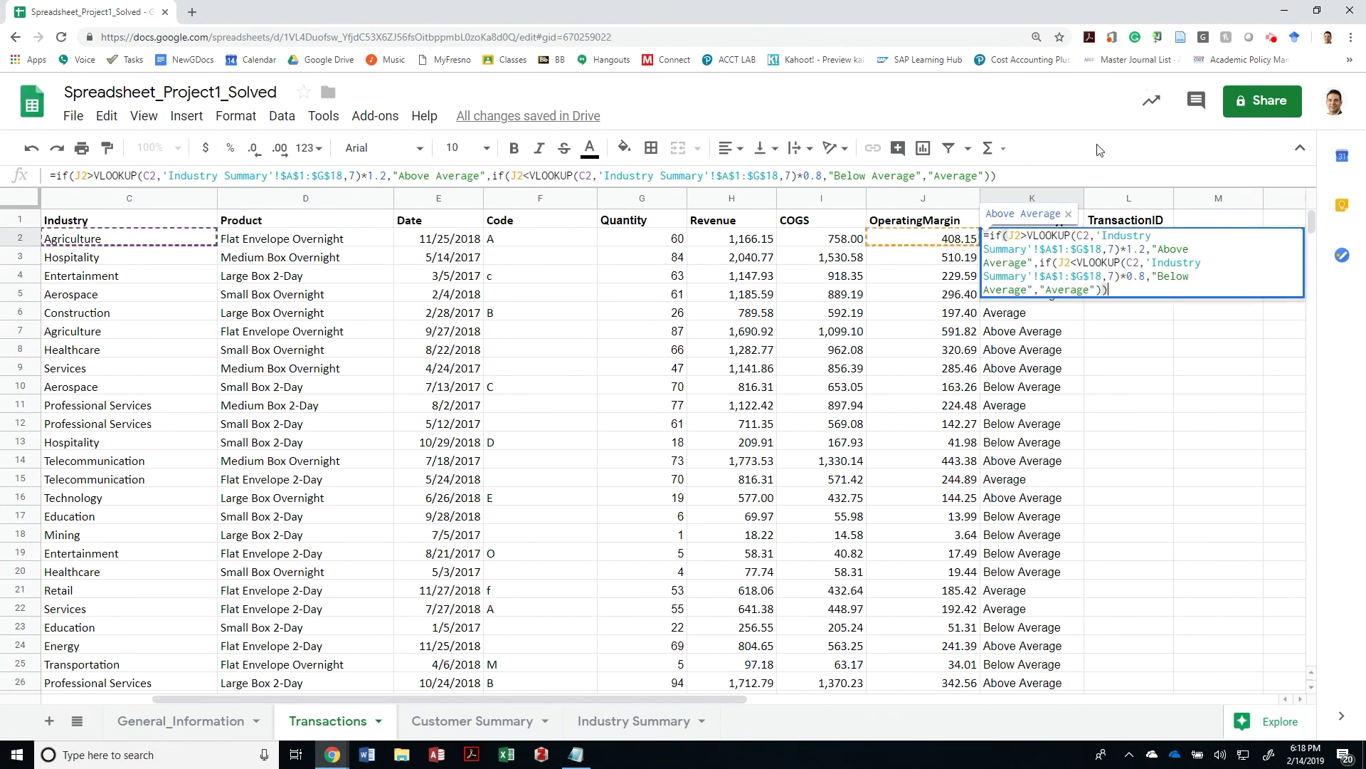
key("Escape")
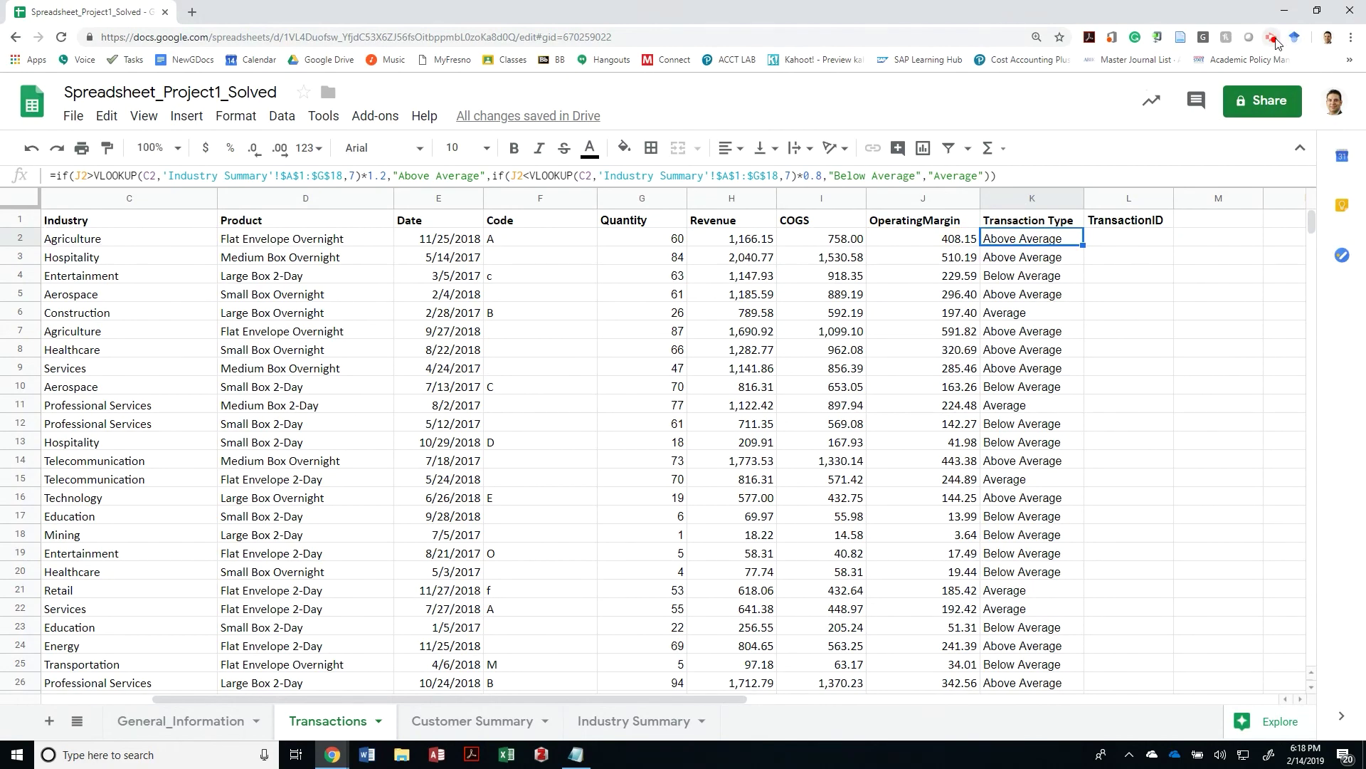